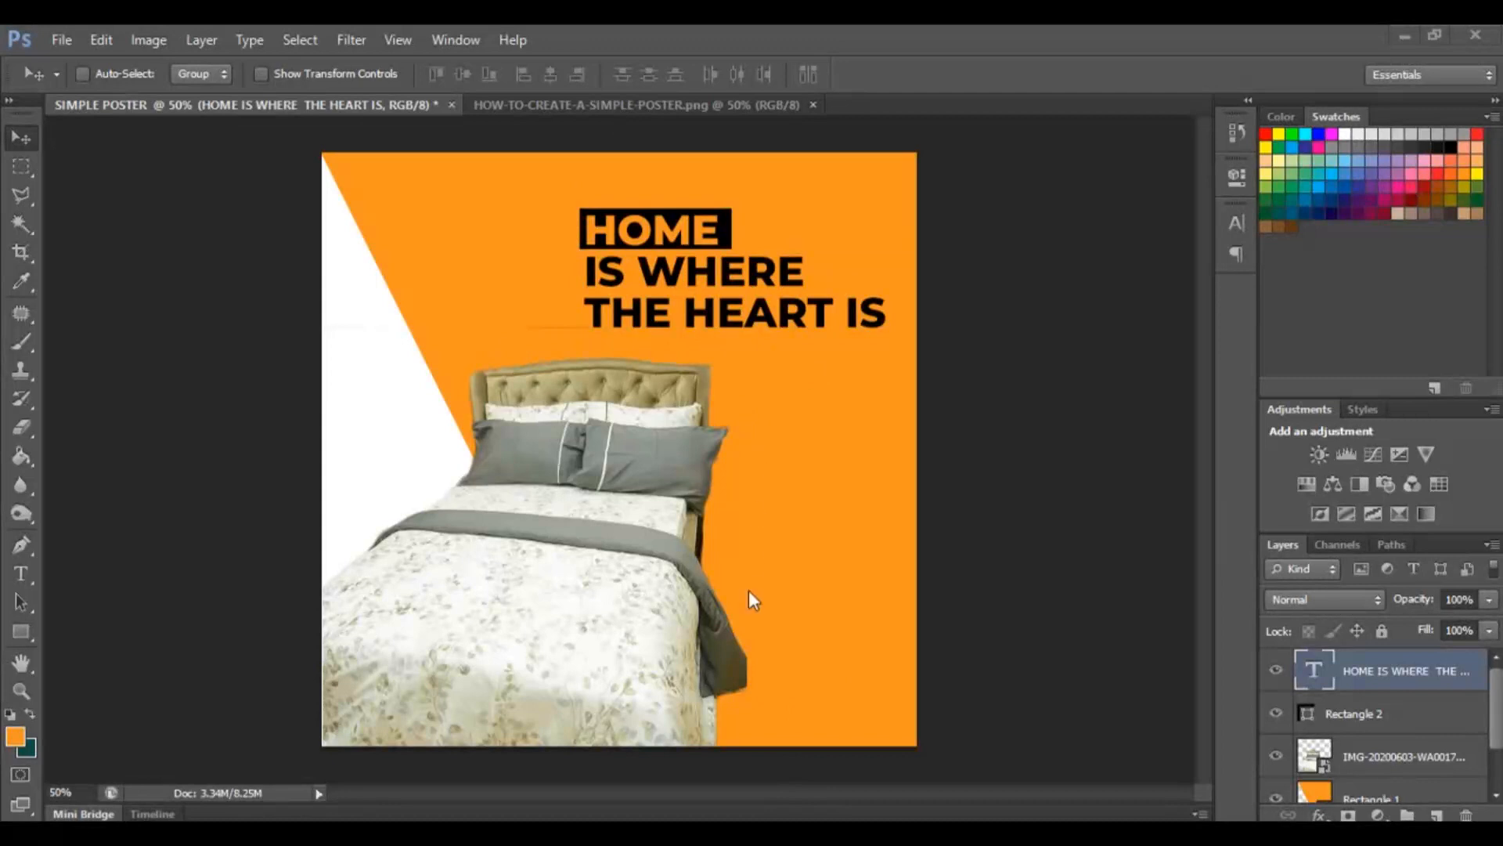
Reposition the bed image down and to the left within the existing poster.
{"action": "left_click", "coordinate": [26, 227]}
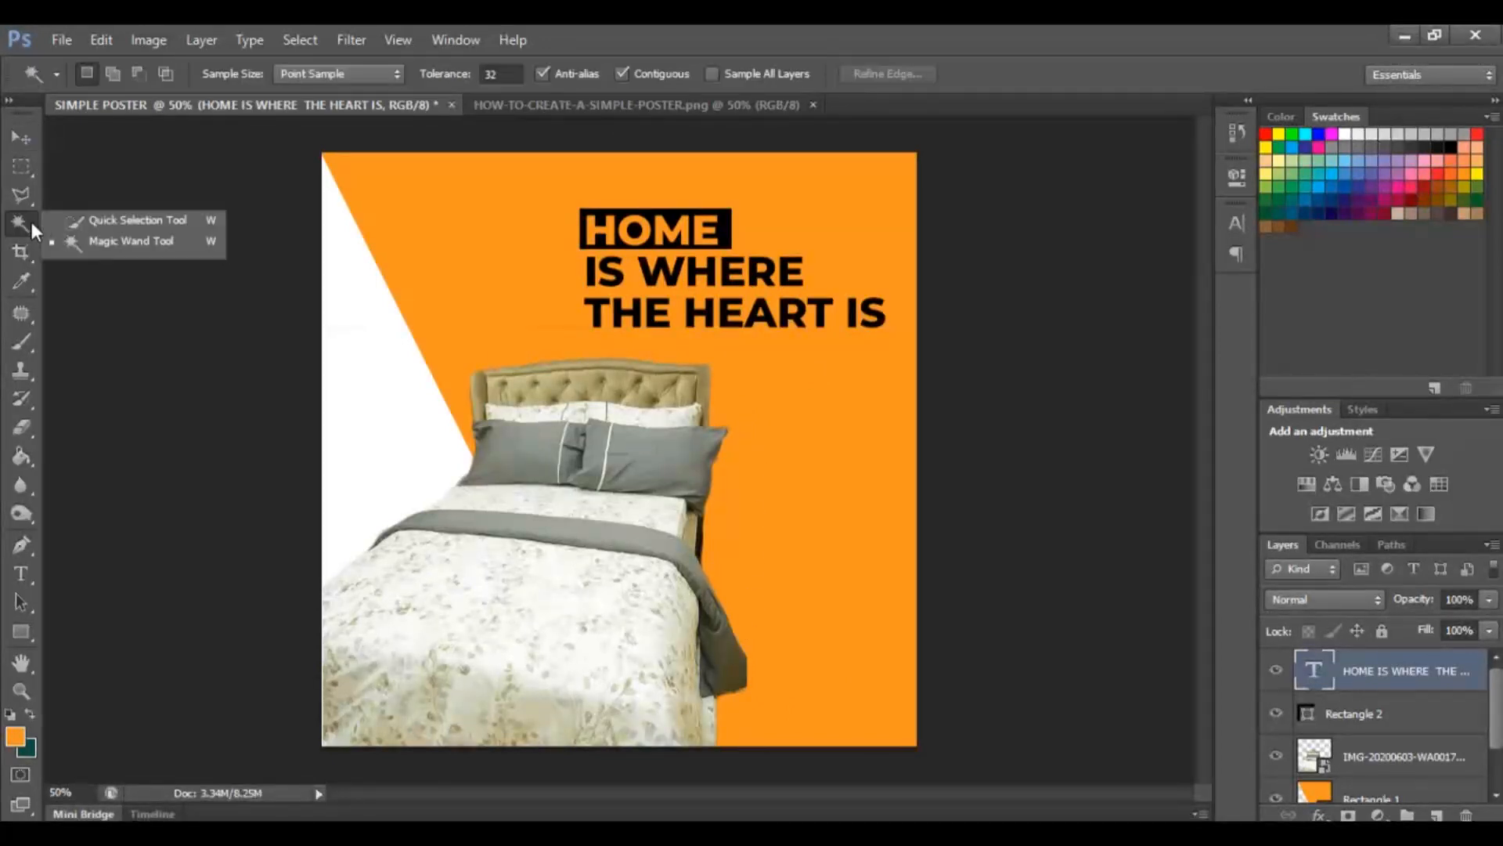
{"action": "left_click", "coordinate": [118, 220]}
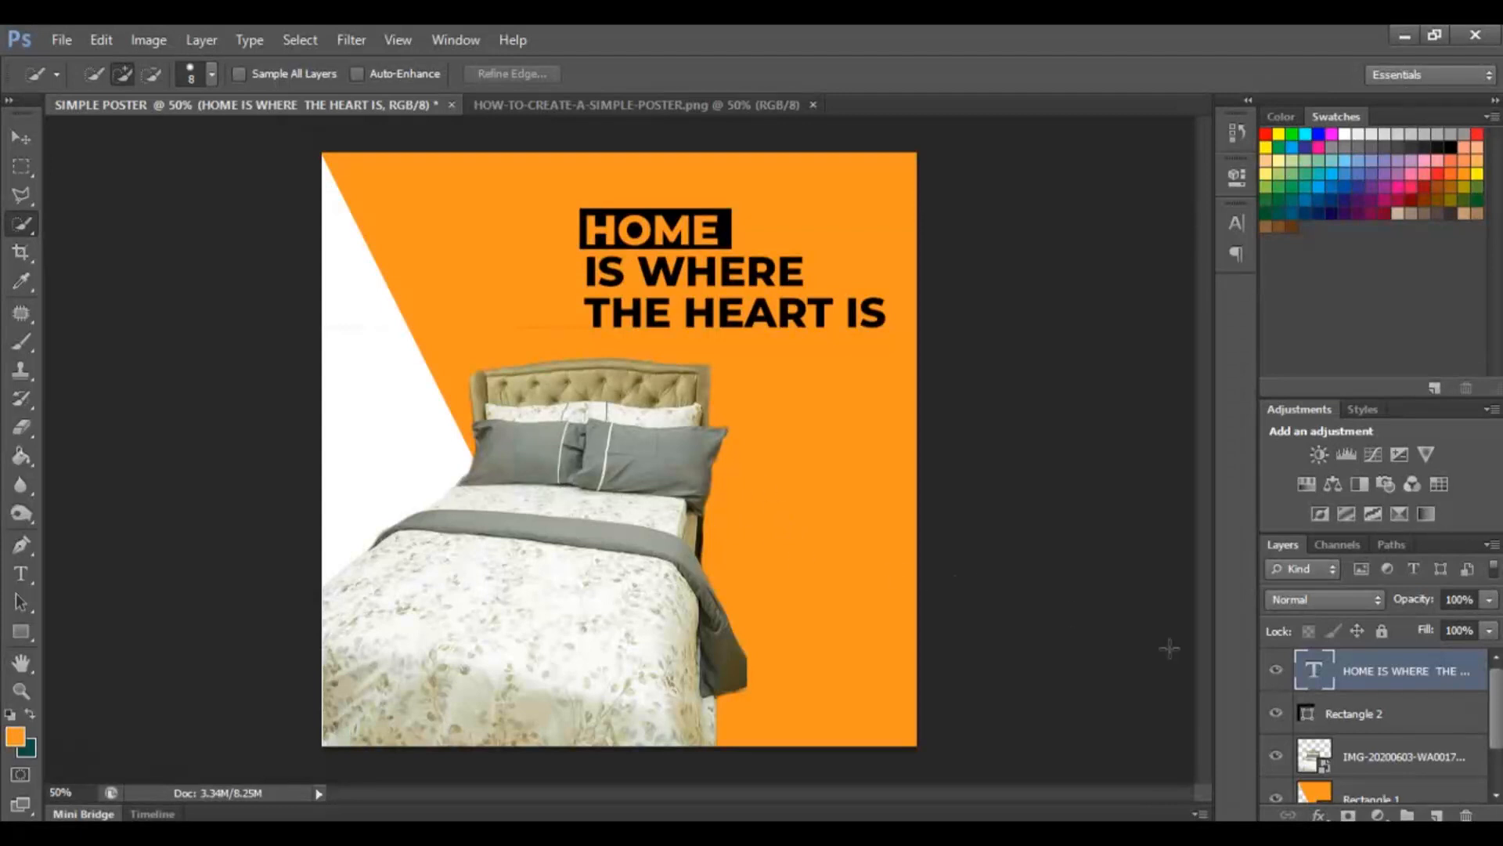
{"action": "left_click", "coordinate": [18, 139]}
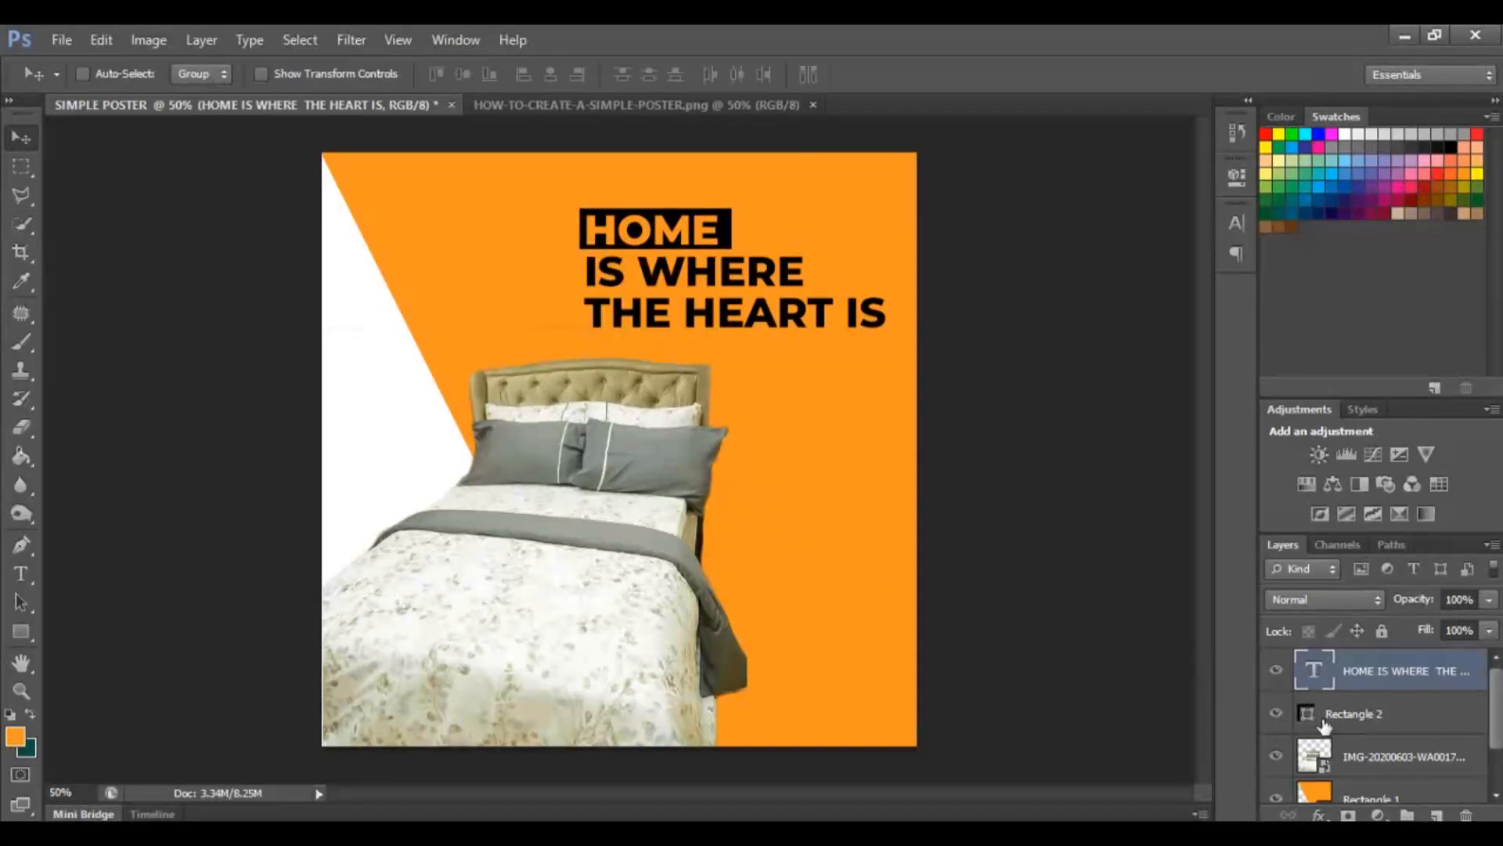
{"action": "left_click", "coordinate": [1386, 757]}
{"action": "left_click_drag", "start_coordinate": [638, 498], "coordinate": [424, 530]}
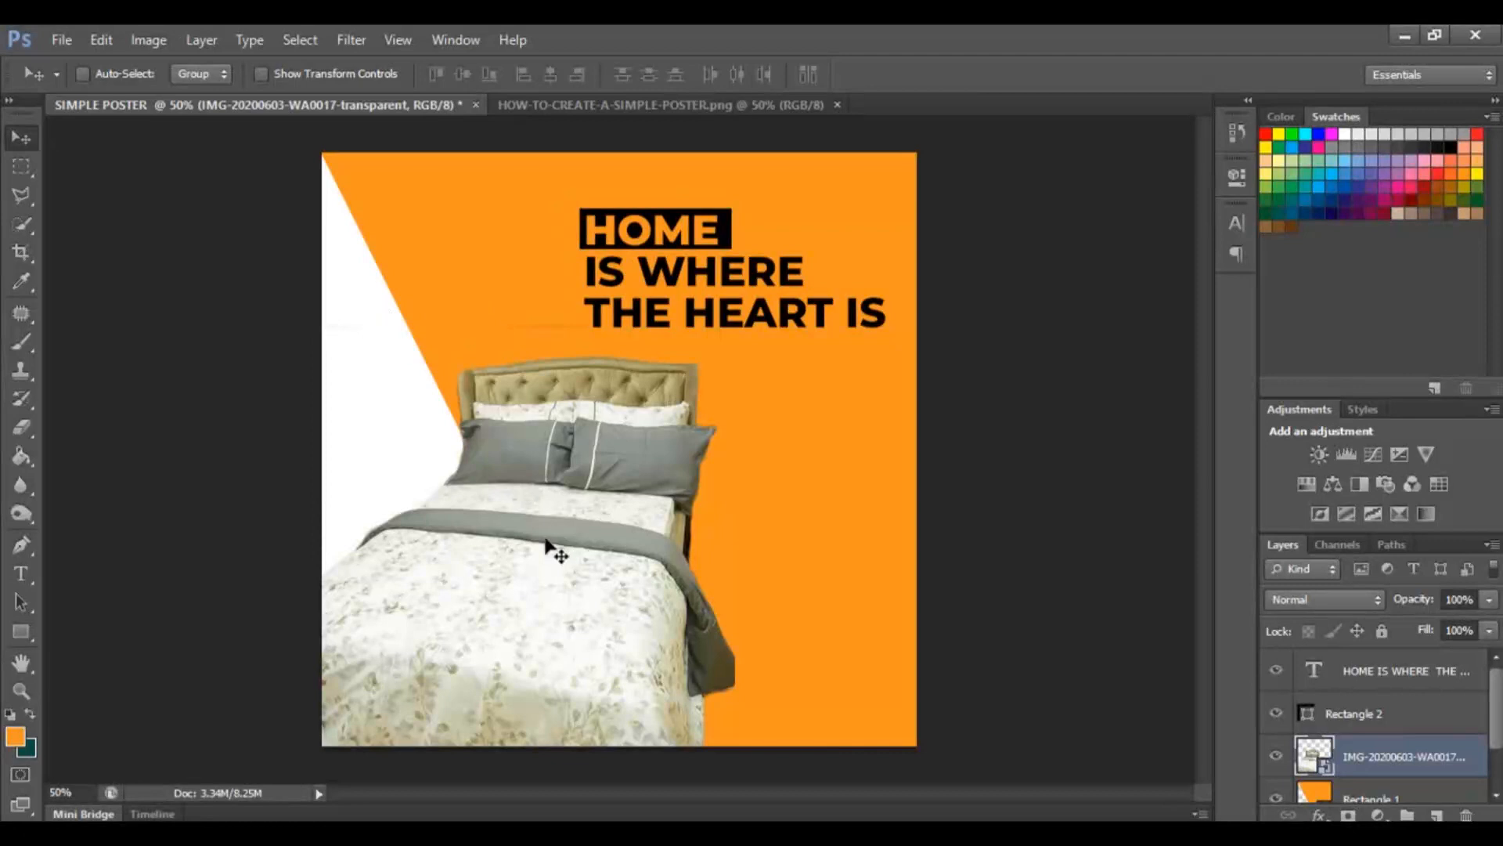
{"action": "left_click_drag", "start_coordinate": [577, 587], "coordinate": [552, 570]}
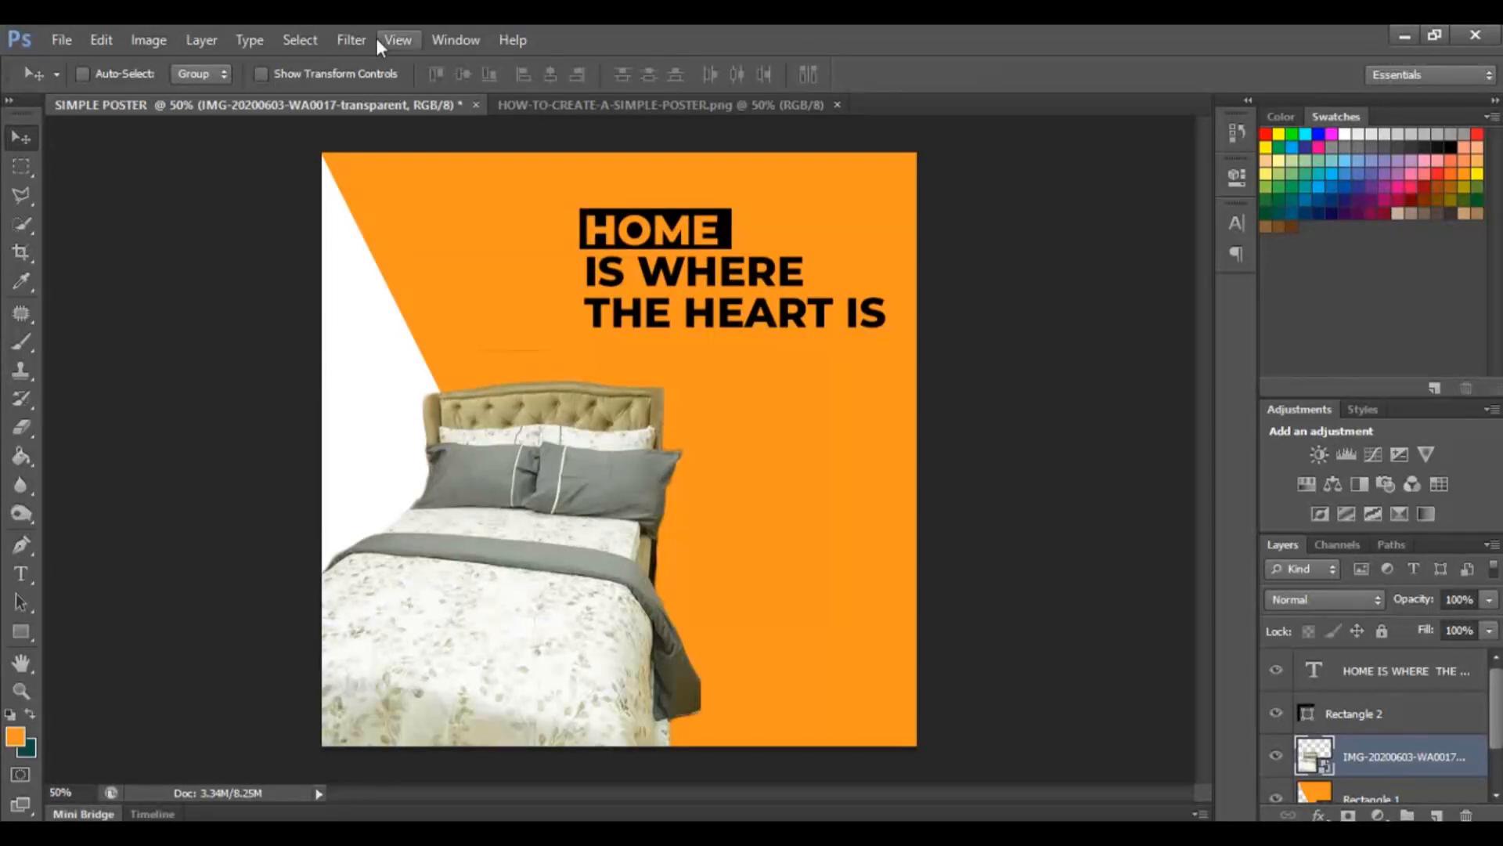
Create a new 1080 x 1080 px, 300 ppi RGB document named HOME POSTER.
{"action": "left_click", "coordinate": [72, 36]}
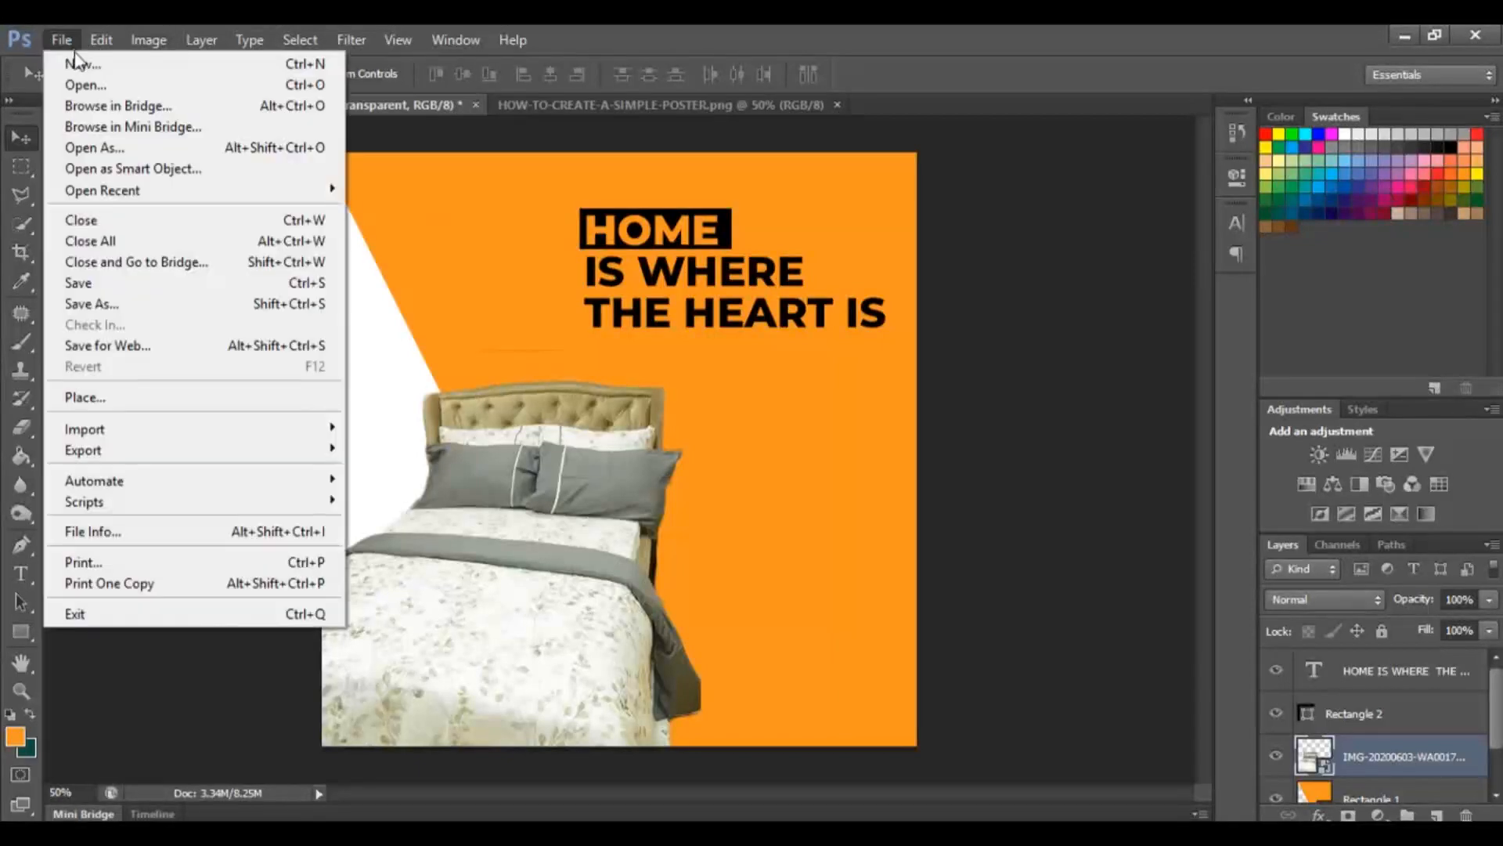
{"action": "left_click", "coordinate": [77, 66]}
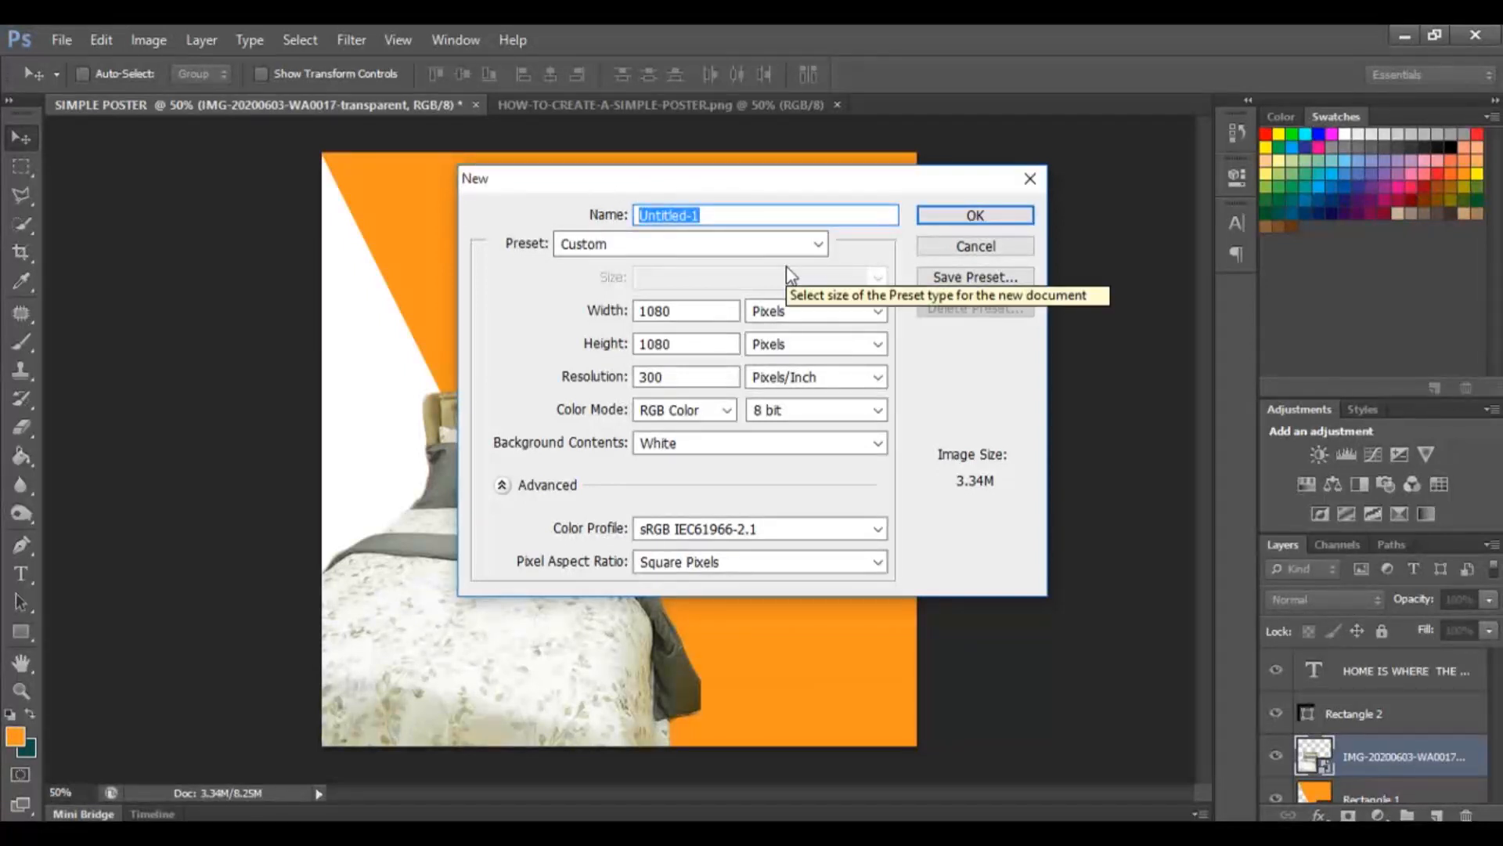
{"action": "type", "text": "HOMW"}
{"action": "key", "text": "BackSpace"}
{"action": "type", "text": "E POS"}
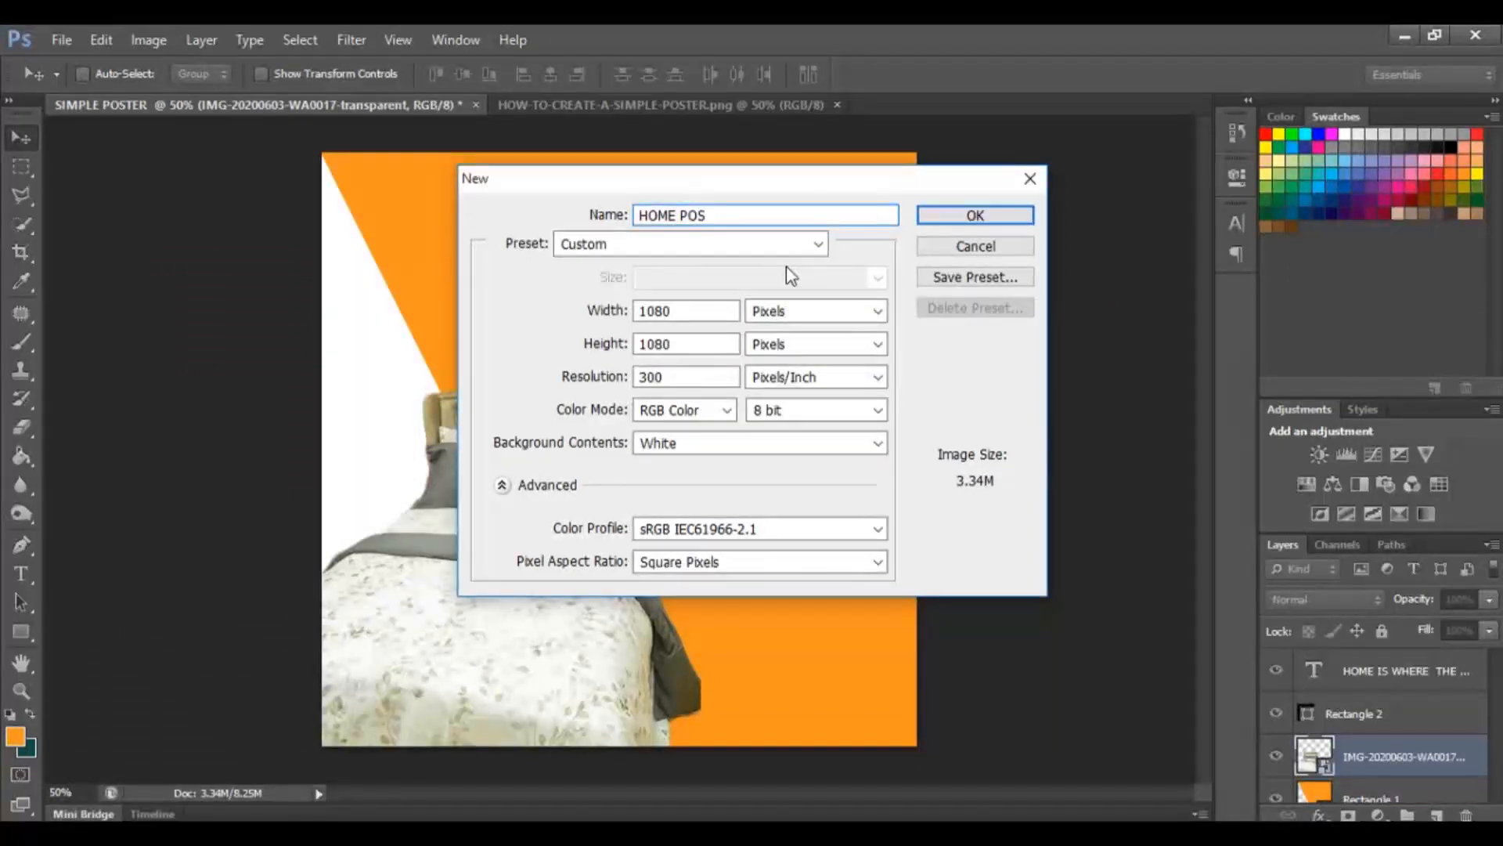
{"action": "type", "text": "TER"}
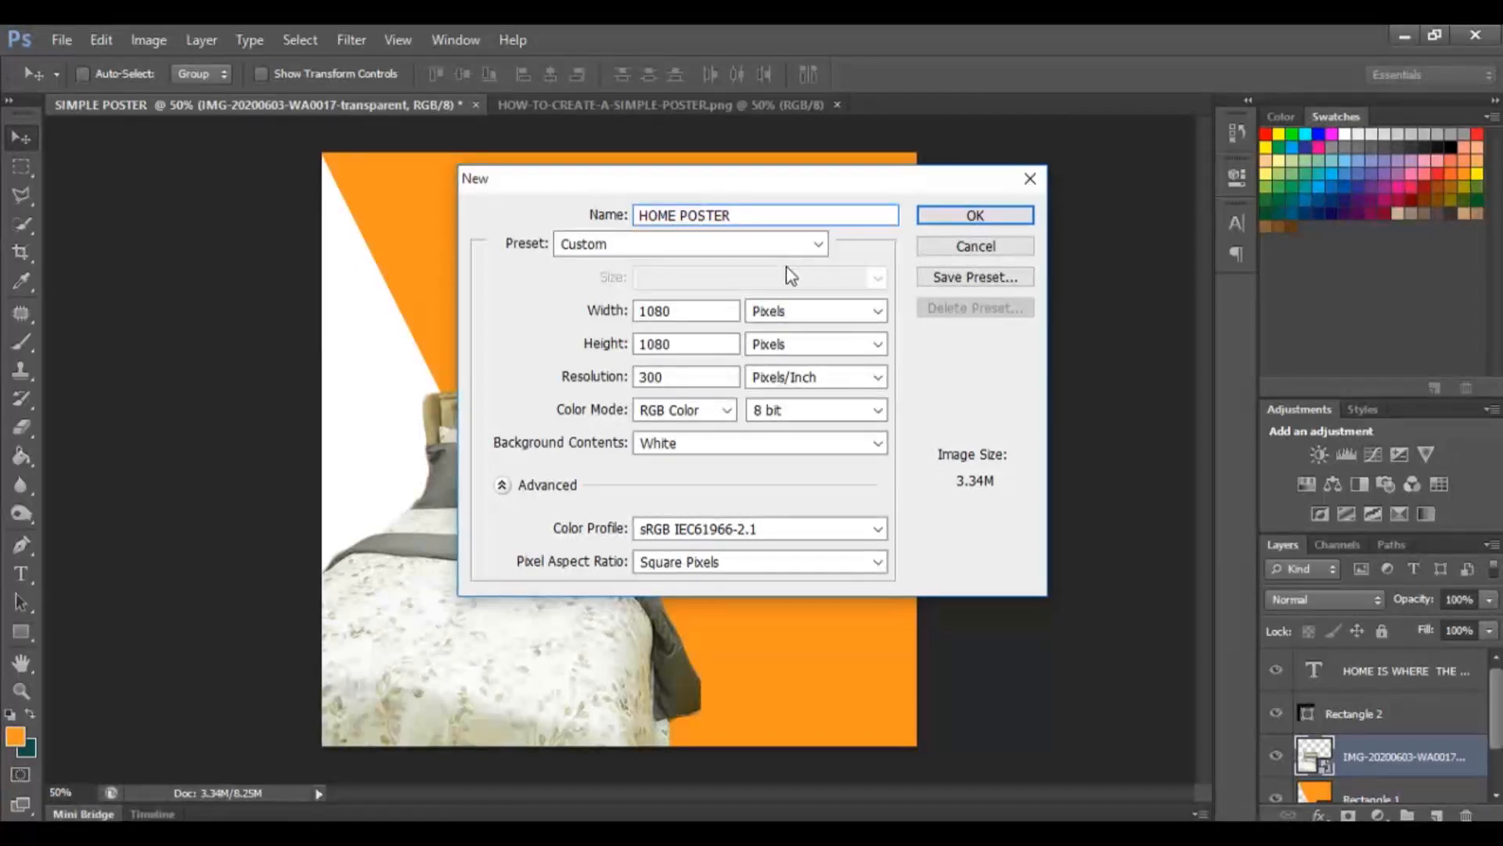
{"action": "key", "text": "Return"}
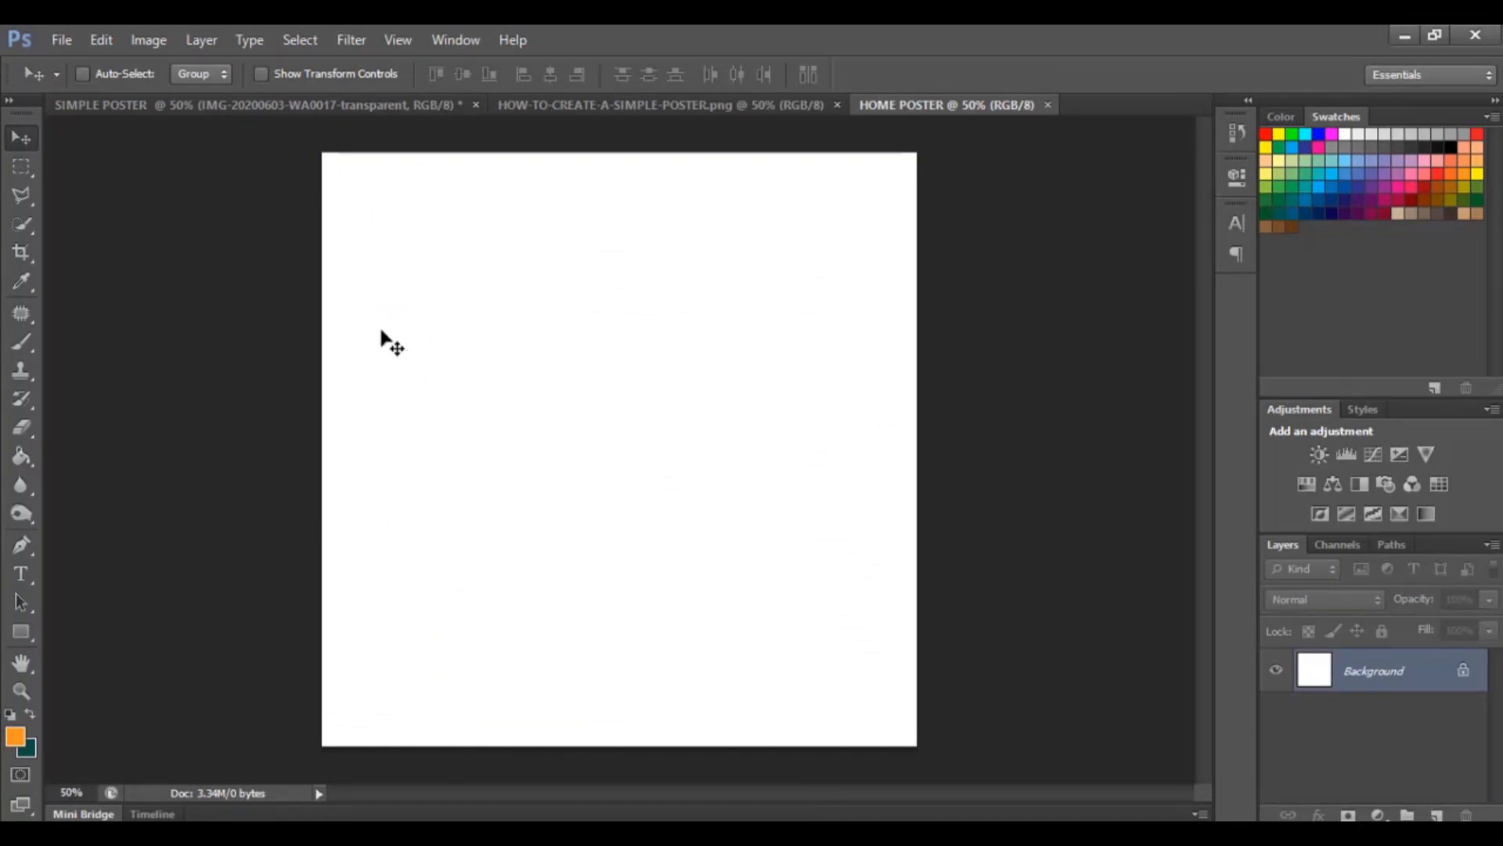
Place the IMG-20200603-WA0017-transparent bed image into the HOME POSTER document.
{"action": "left_click", "coordinate": [548, 105]}
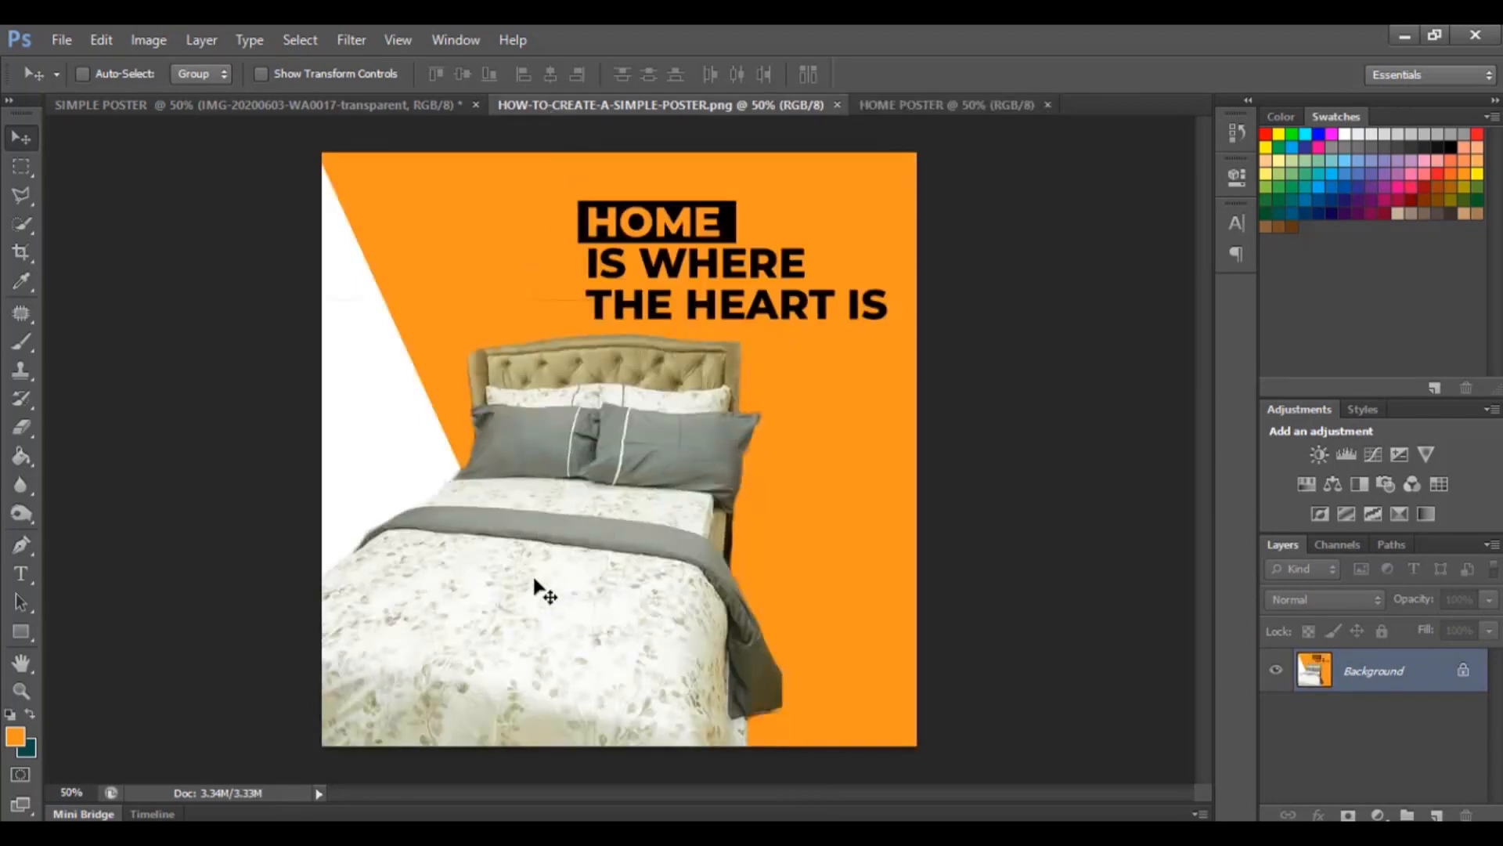
{"action": "left_click", "coordinate": [898, 104]}
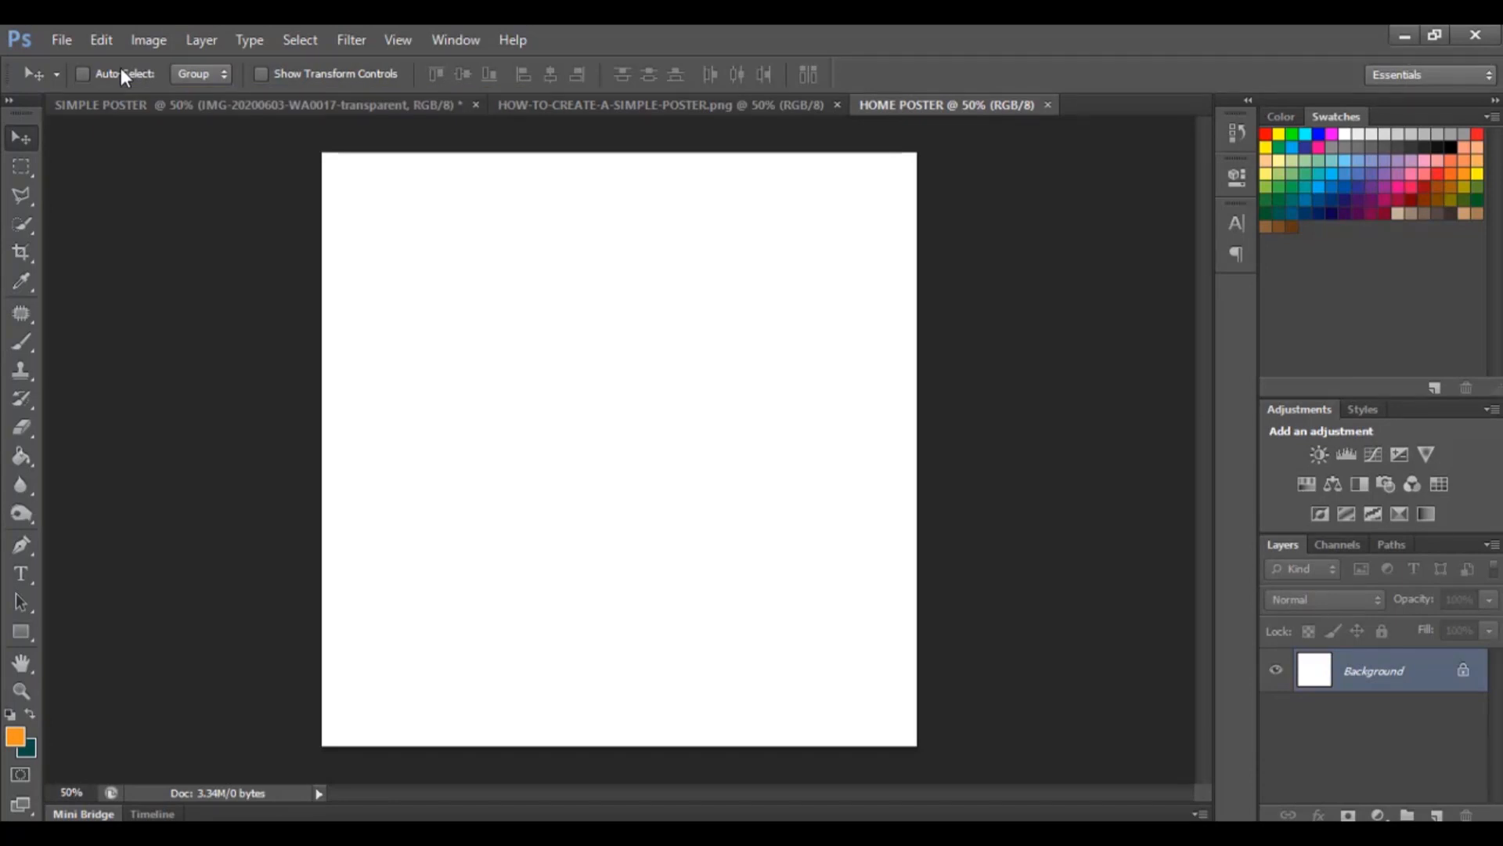
{"action": "left_click", "coordinate": [58, 37]}
{"action": "left_click", "coordinate": [84, 400]}
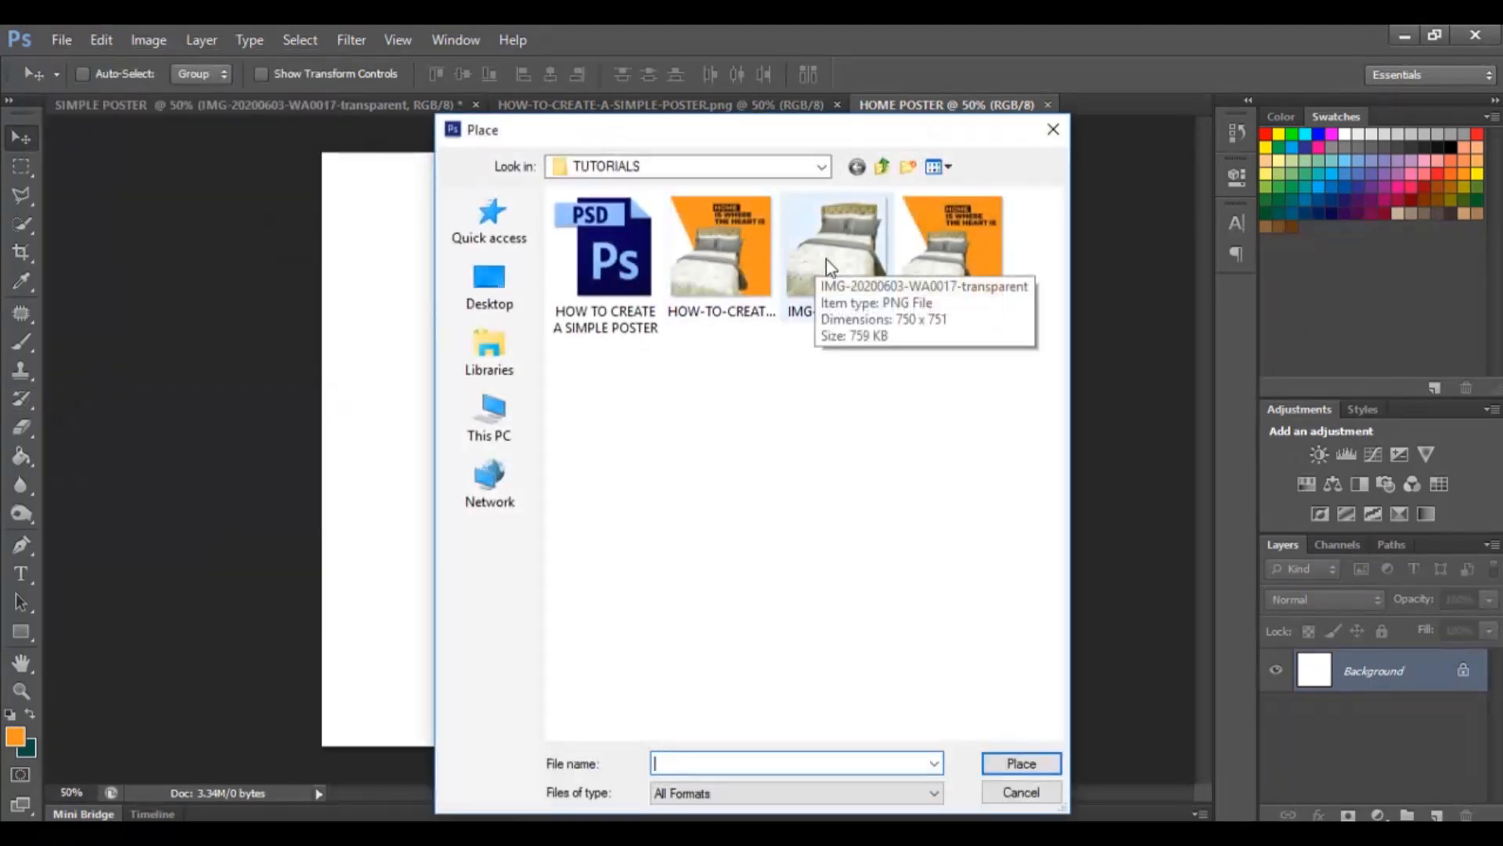
{"action": "left_click", "coordinate": [855, 255]}
{"action": "left_click", "coordinate": [1021, 761]}
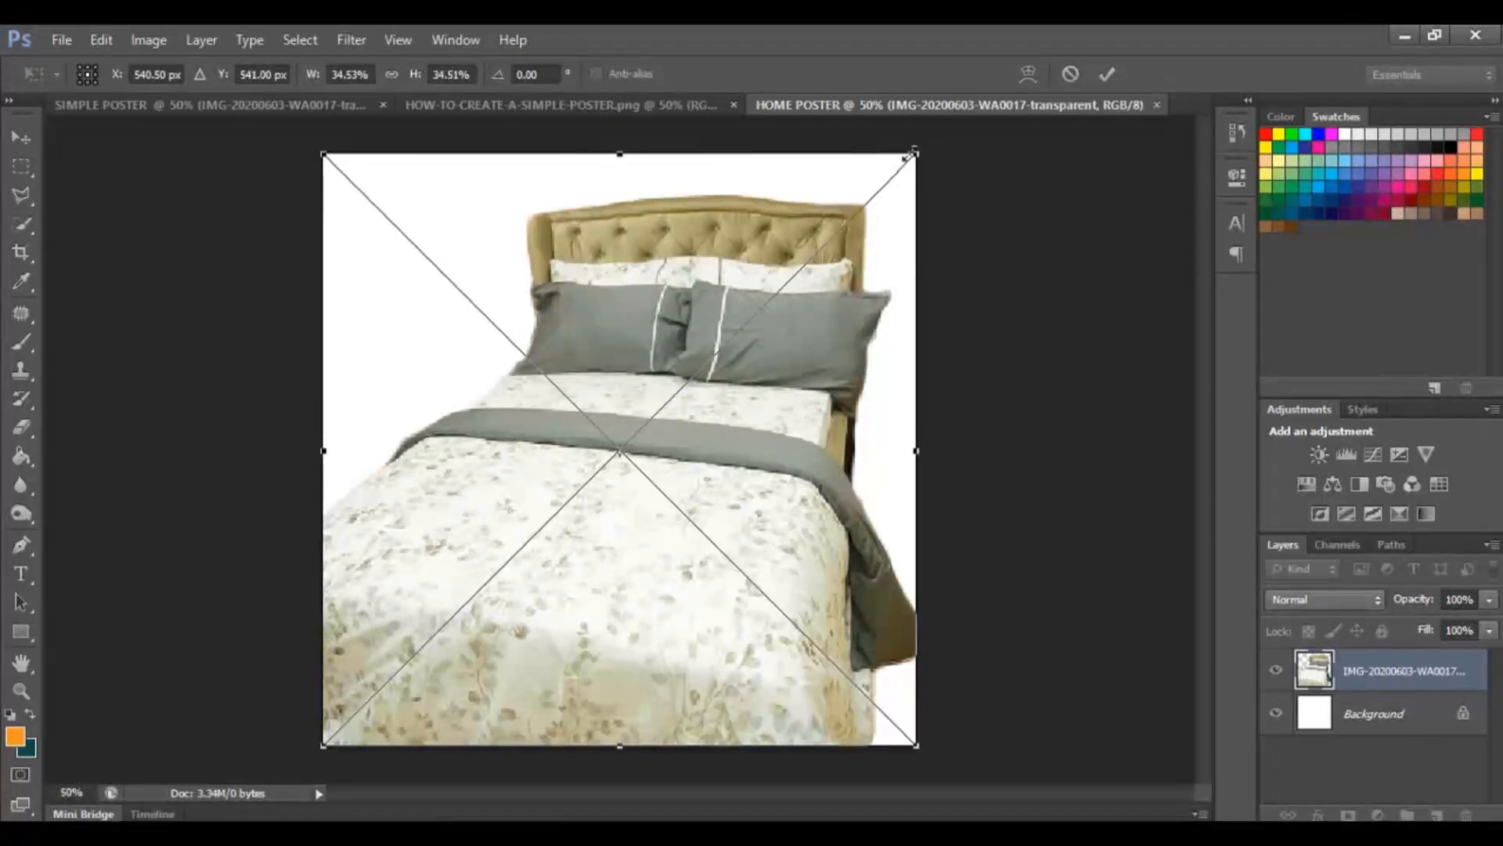
Scale the placed bed image proportionally to about 24.84% and move it to the lower left corner, then commit.
{"action": "left_click_drag", "start_coordinate": [913, 154], "coordinate": [967, 241]}
{"action": "mouse_move", "coordinate": [908, 459]}
{"action": "left_mouse_down"}
{"action": "mouse_move", "coordinate": [618, 453]}
{"action": "mouse_move", "coordinate": [913, 453]}
{"action": "mouse_move", "coordinate": [644, 450]}
{"action": "mouse_move", "coordinate": [897, 453]}
{"action": "left_mouse_up"}
{"action": "left_click_drag", "start_coordinate": [607, 748], "coordinate": [707, 747]}
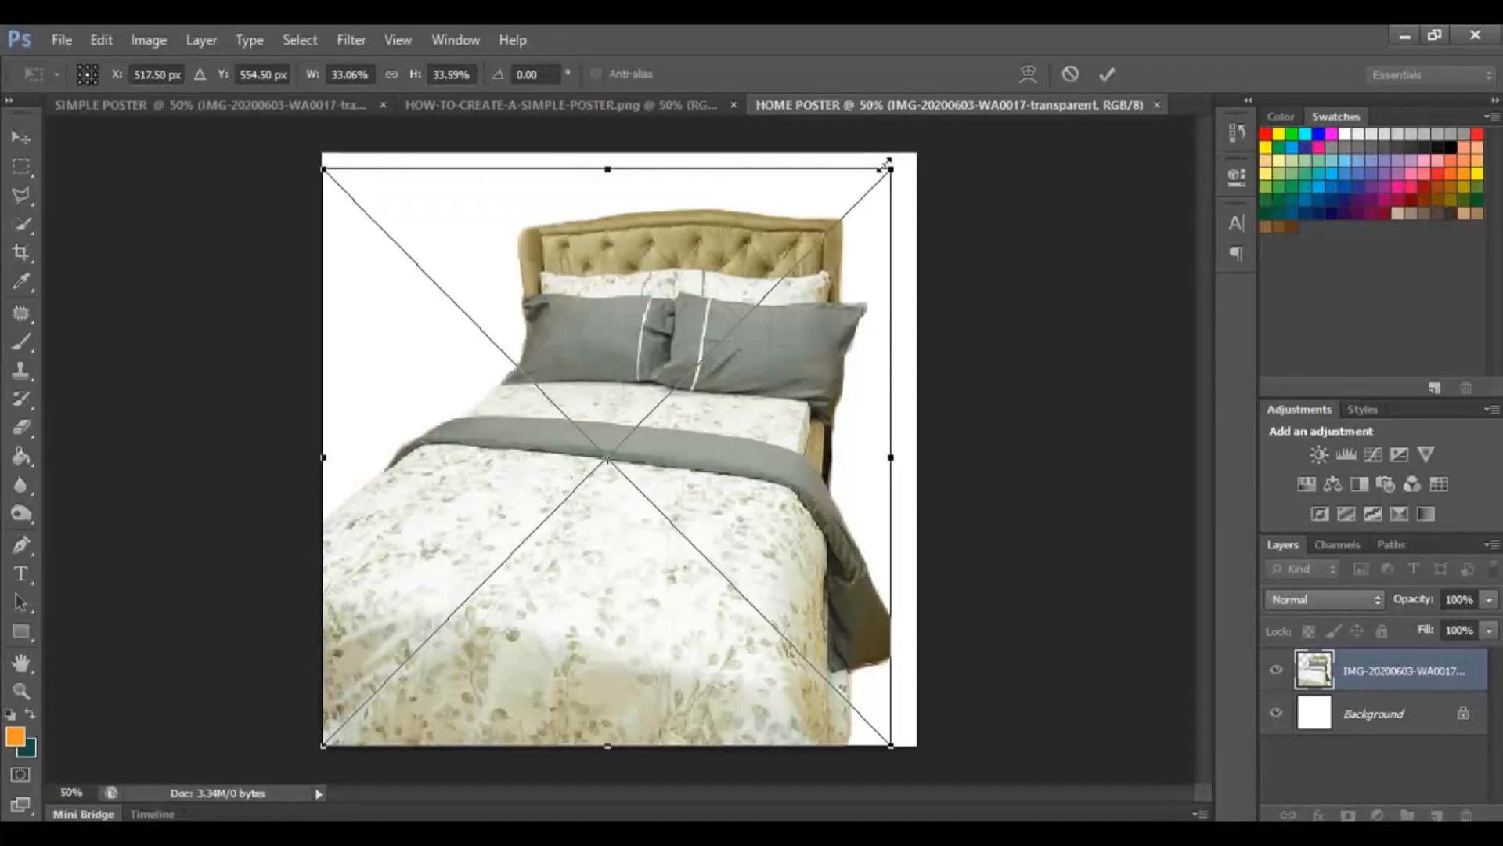
{"action": "left_click_drag", "start_coordinate": [889, 166], "coordinate": [898, 195]}
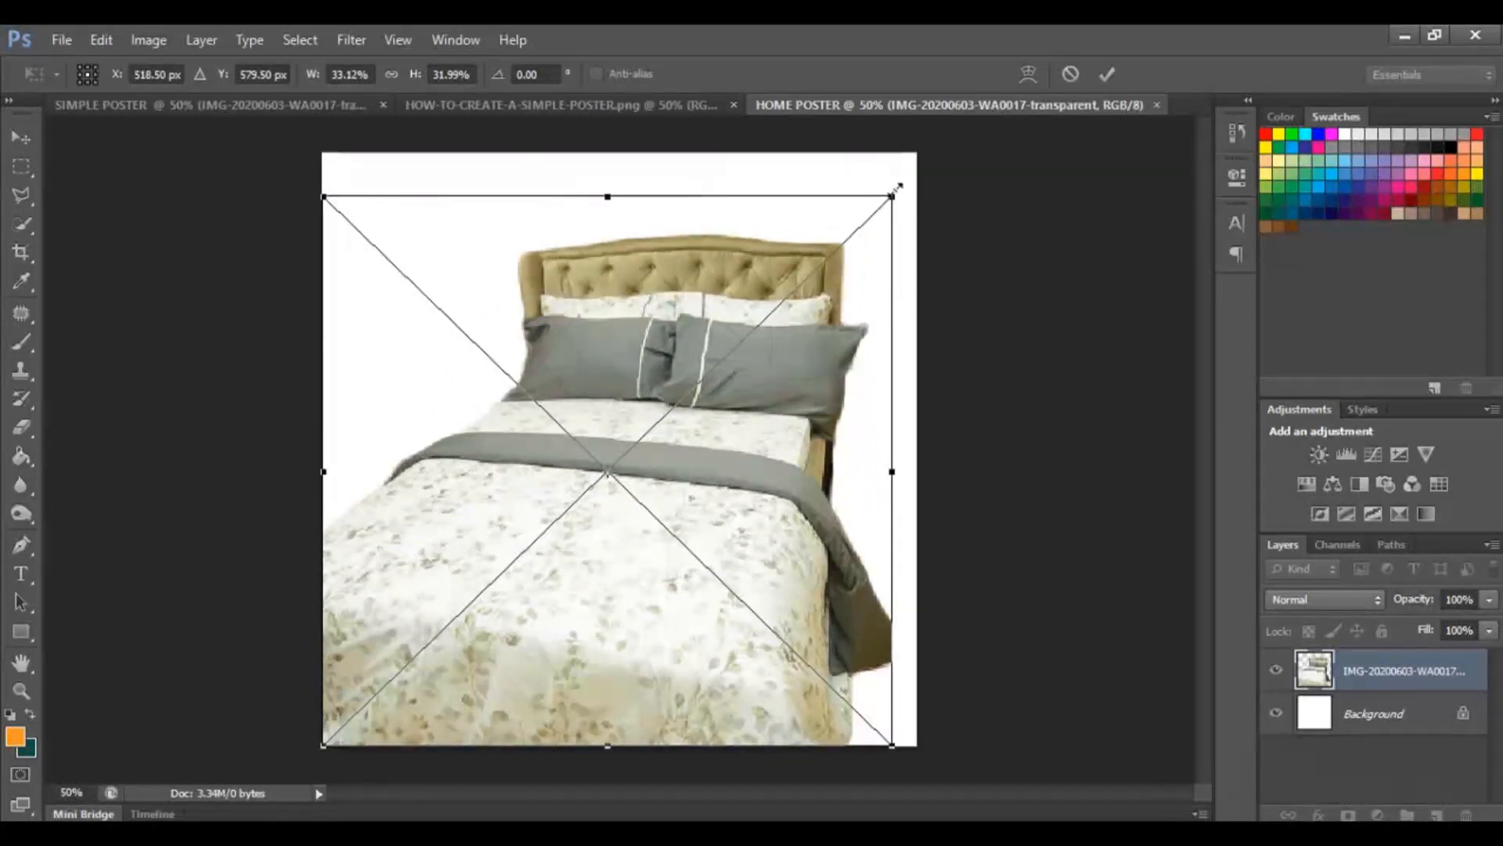
{"action": "left_click", "coordinate": [392, 74]}
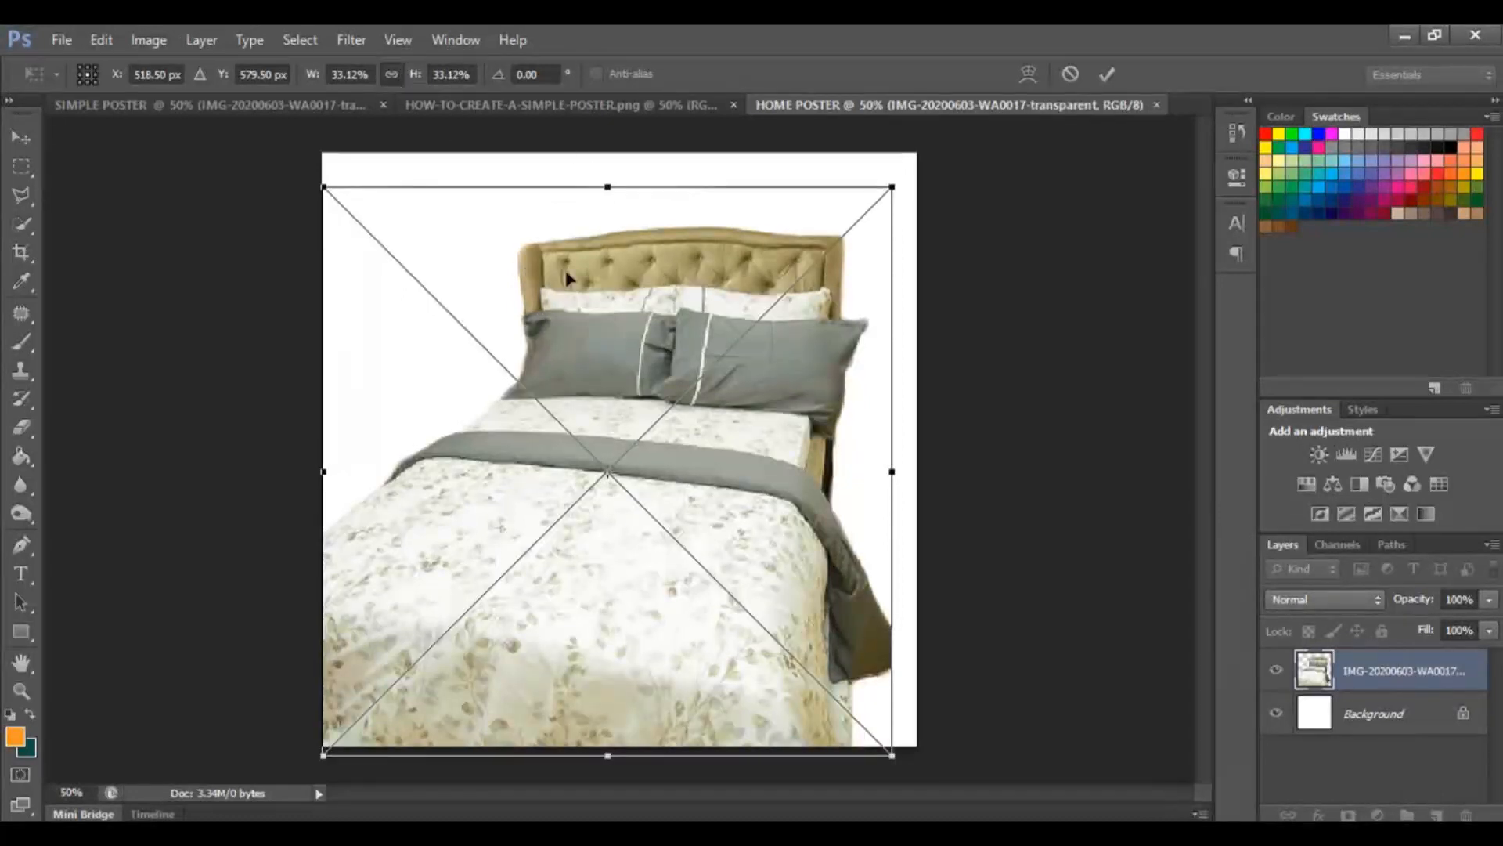
{"action": "mouse_move", "coordinate": [791, 316]}
{"action": "left_mouse_down"}
{"action": "mouse_move", "coordinate": [720, 376]}
{"action": "mouse_move", "coordinate": [892, 202]}
{"action": "mouse_move", "coordinate": [719, 378]}
{"action": "mouse_move", "coordinate": [843, 245]}
{"action": "mouse_move", "coordinate": [772, 332]}
{"action": "left_mouse_up"}
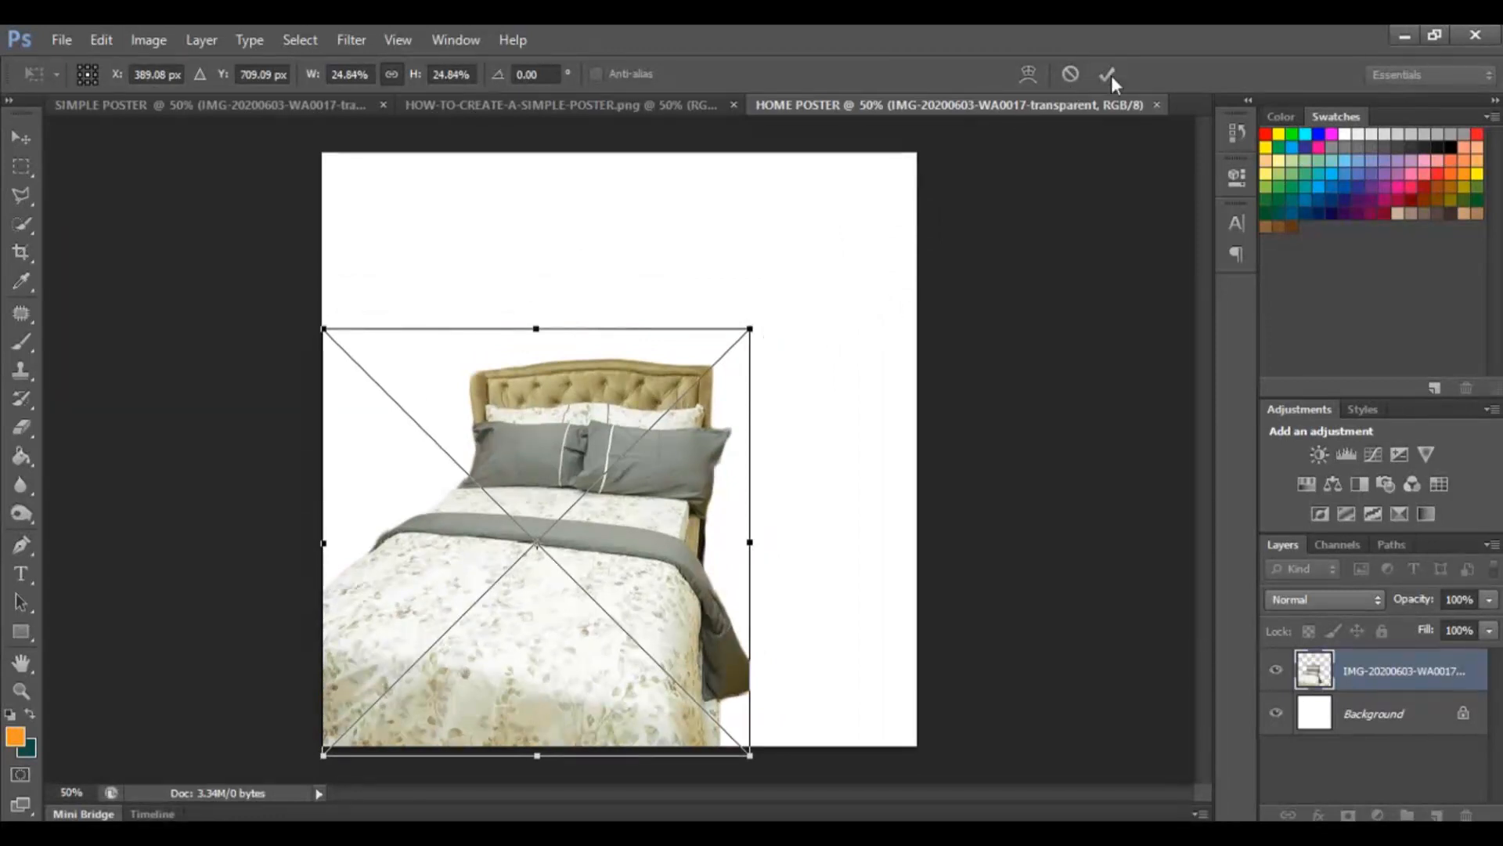
{"action": "key", "text": "Return"}
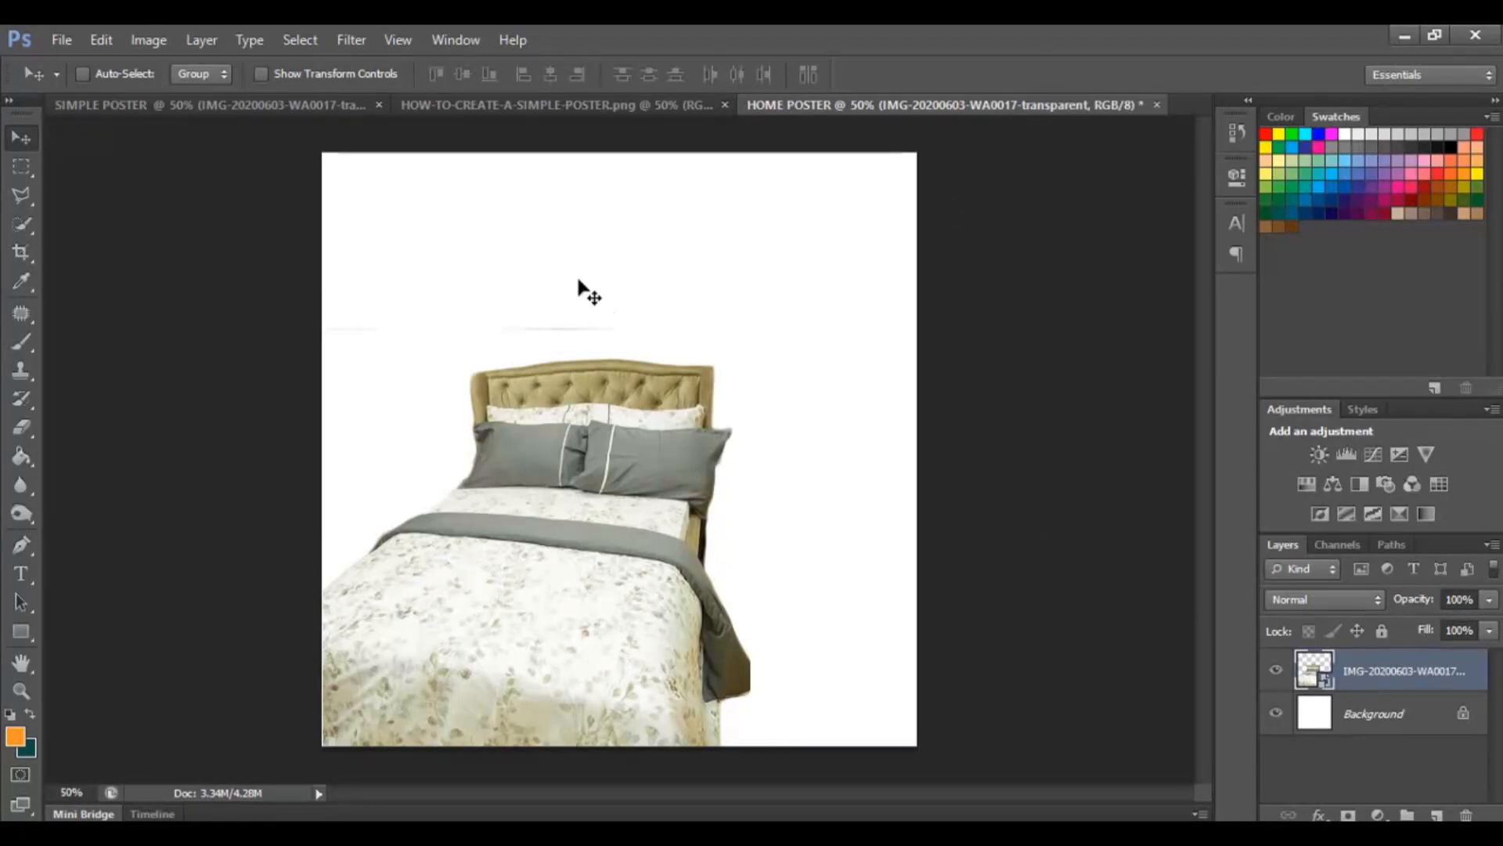
Draw an orange rectangle about 602 x 1084 px covering the right part of the canvas.
{"action": "left_click", "coordinate": [524, 105]}
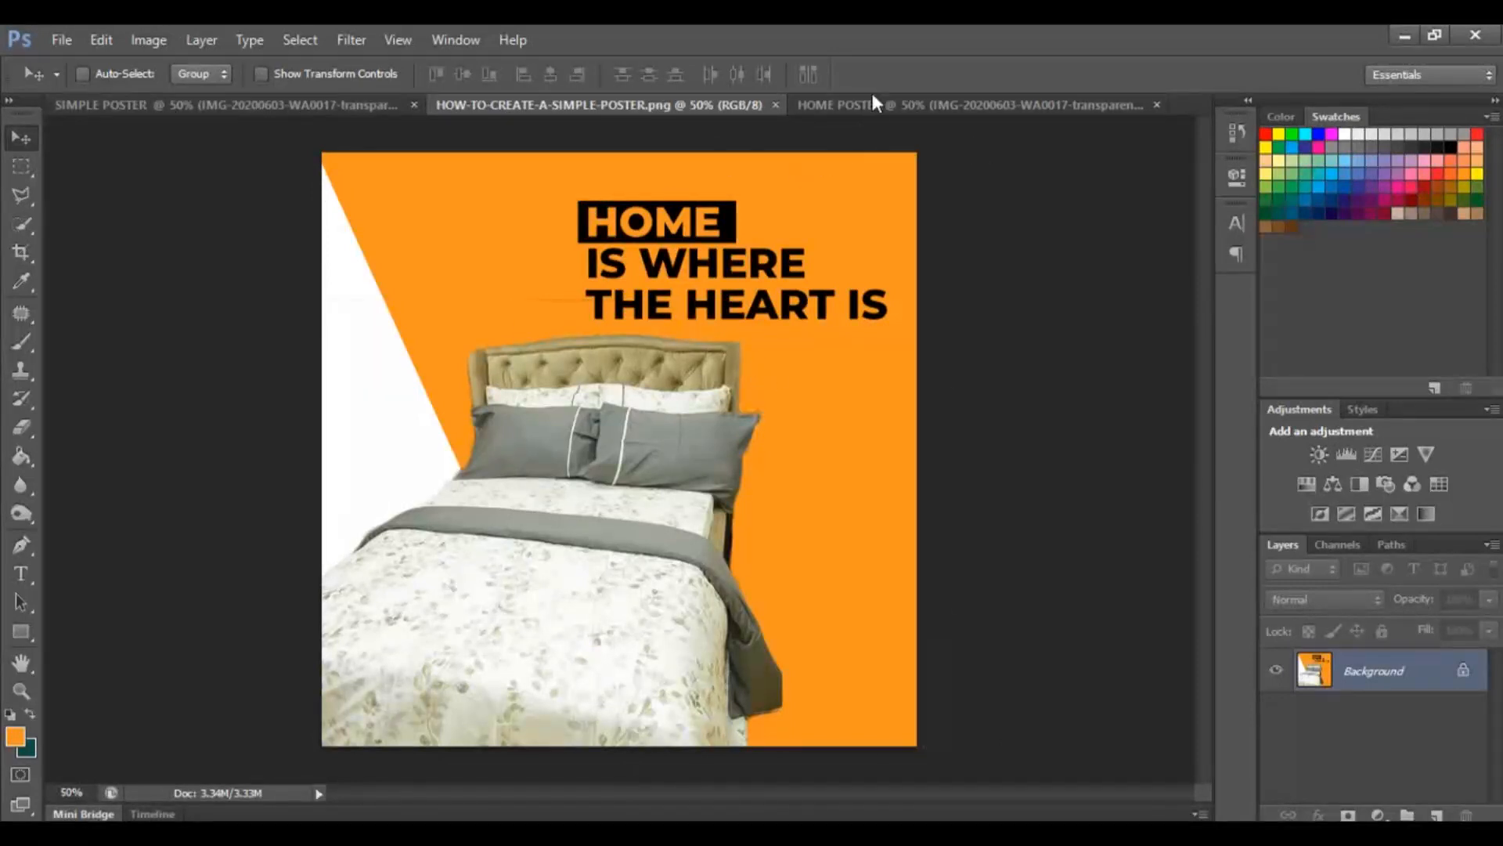
{"action": "left_click", "coordinate": [833, 106]}
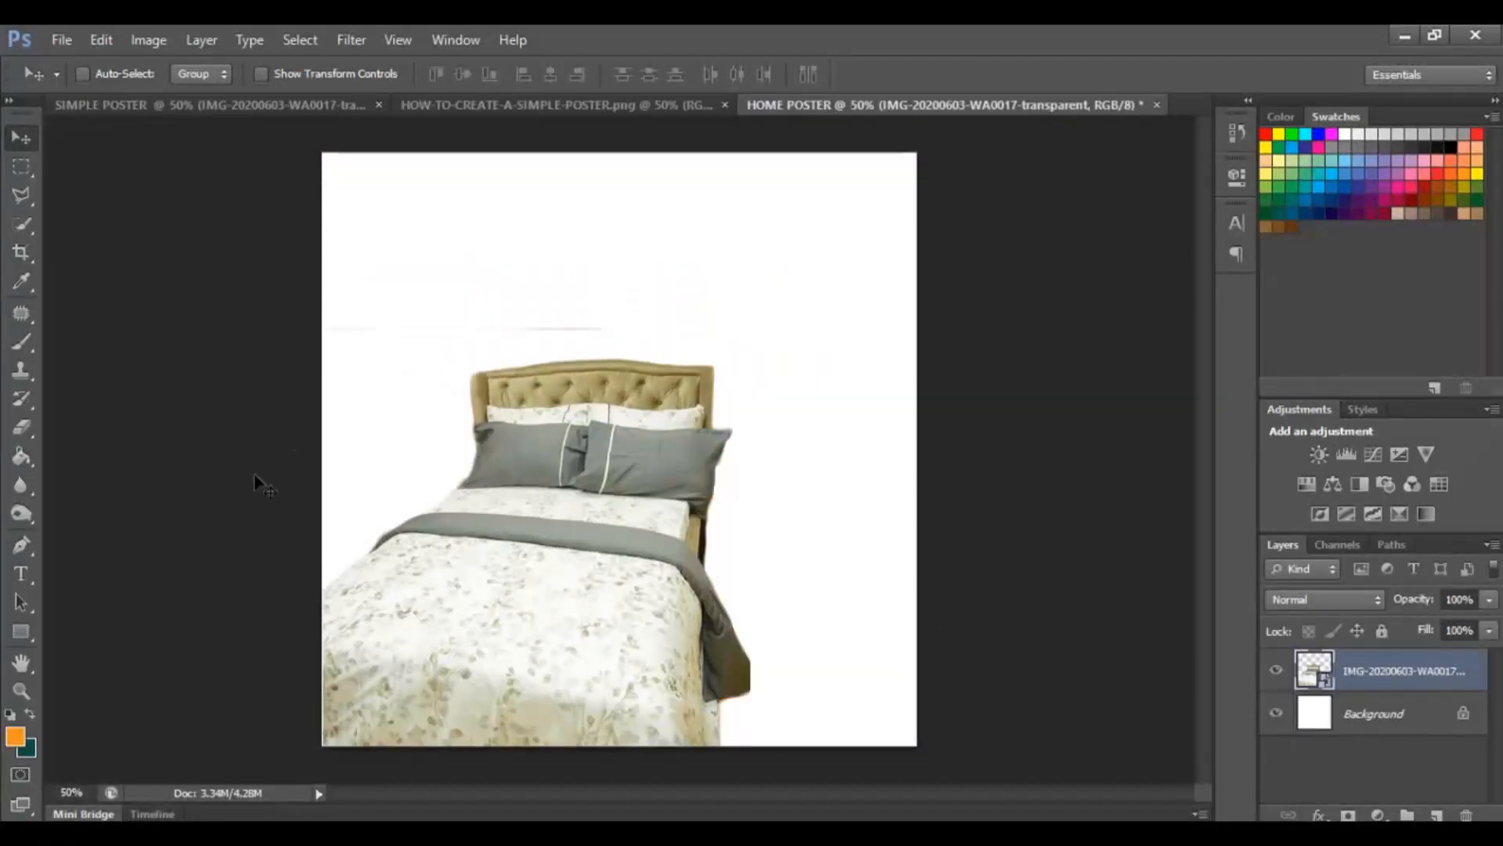
{"action": "left_click", "coordinate": [19, 632]}
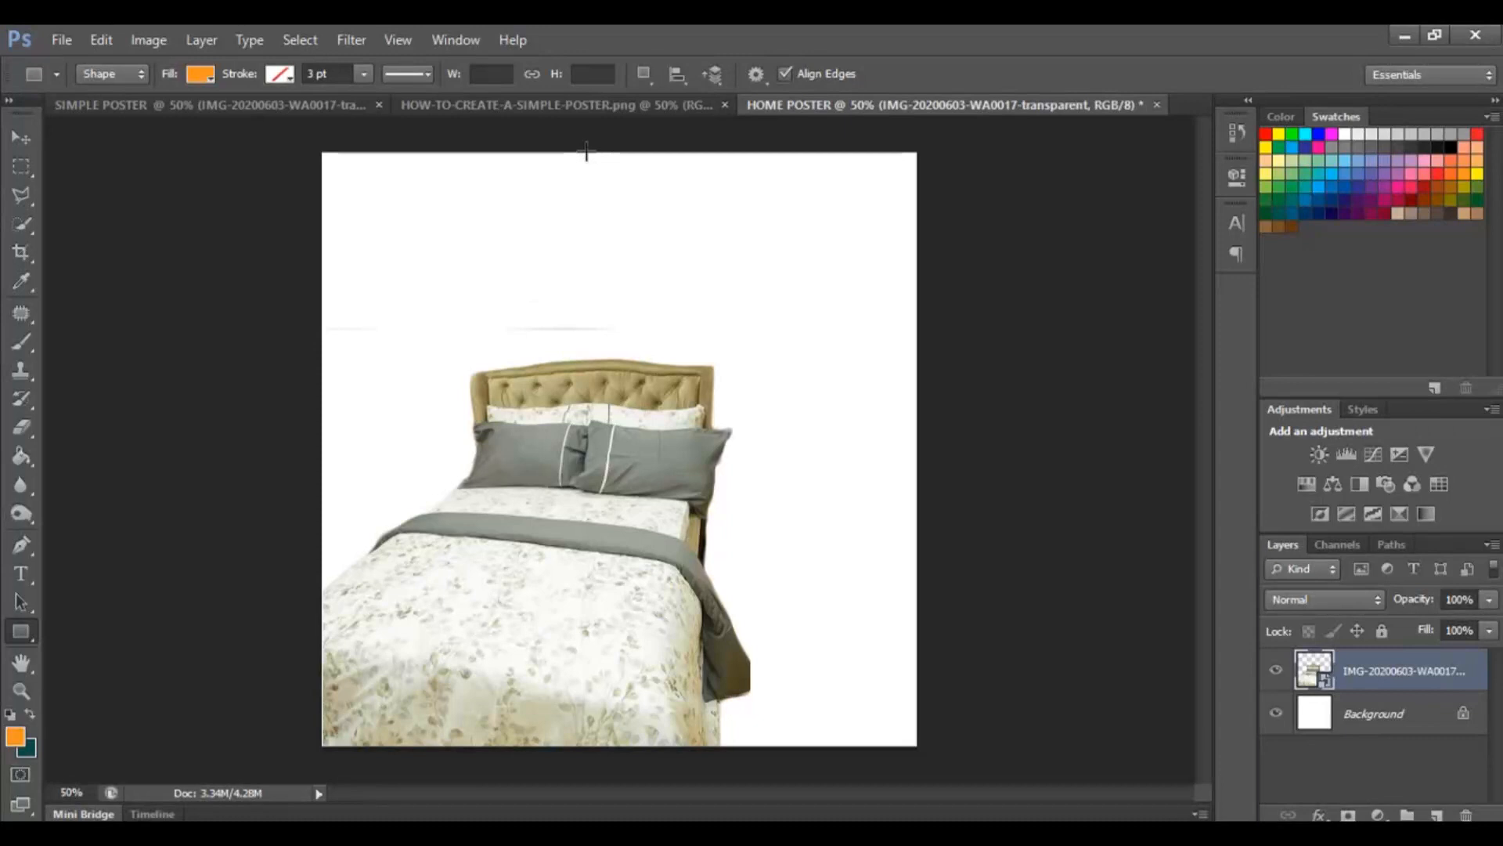
{"action": "left_click_drag", "start_coordinate": [586, 153], "coordinate": [919, 747]}
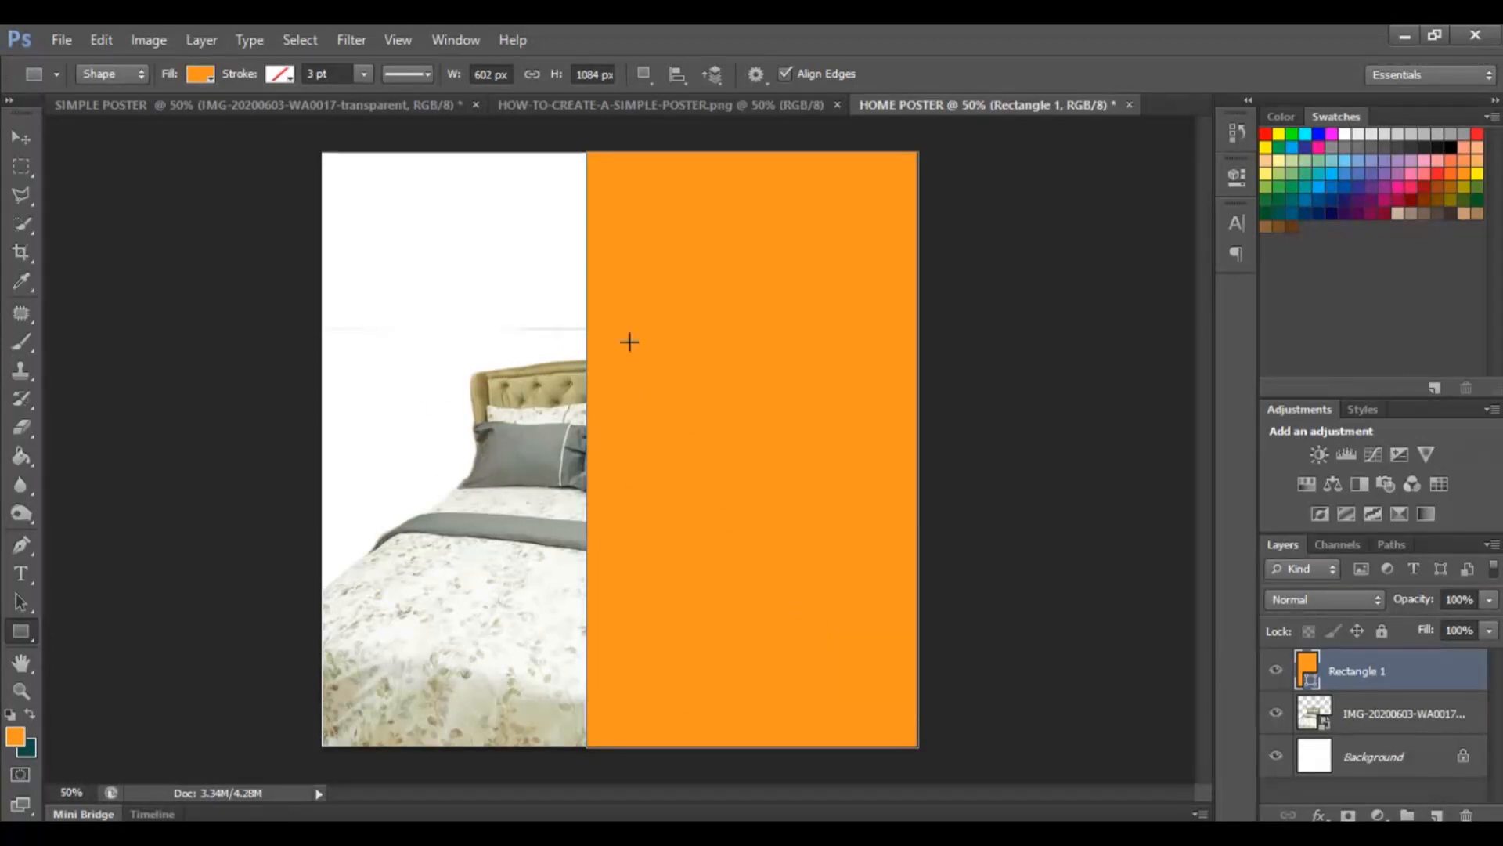
Move the rectangle layer below the bed image layer, comparing with the reference poster.
{"action": "left_click", "coordinate": [14, 137]}
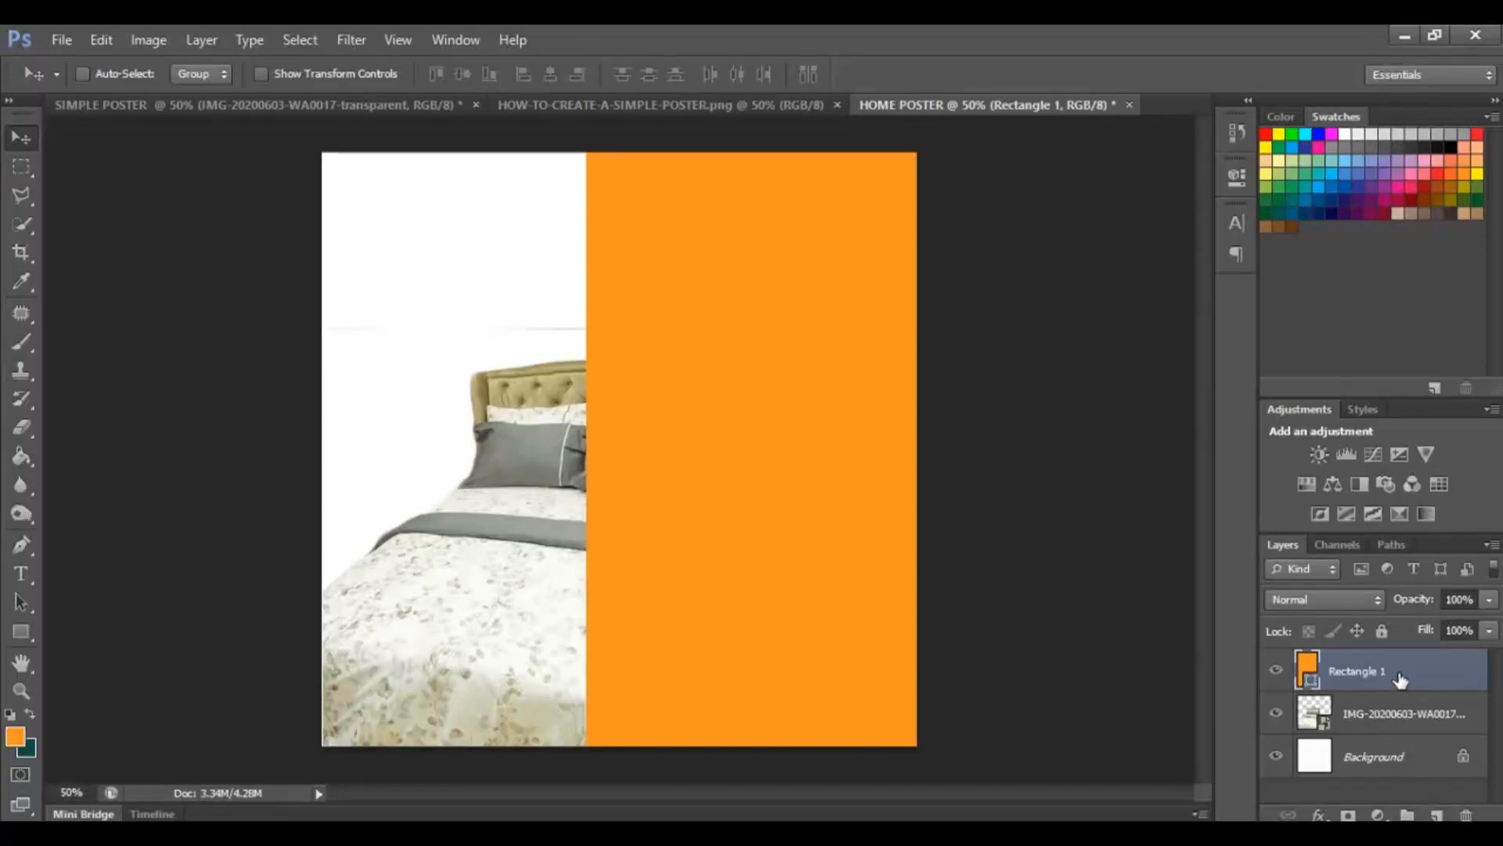
{"action": "left_click_drag", "start_coordinate": [1400, 680], "coordinate": [1400, 731]}
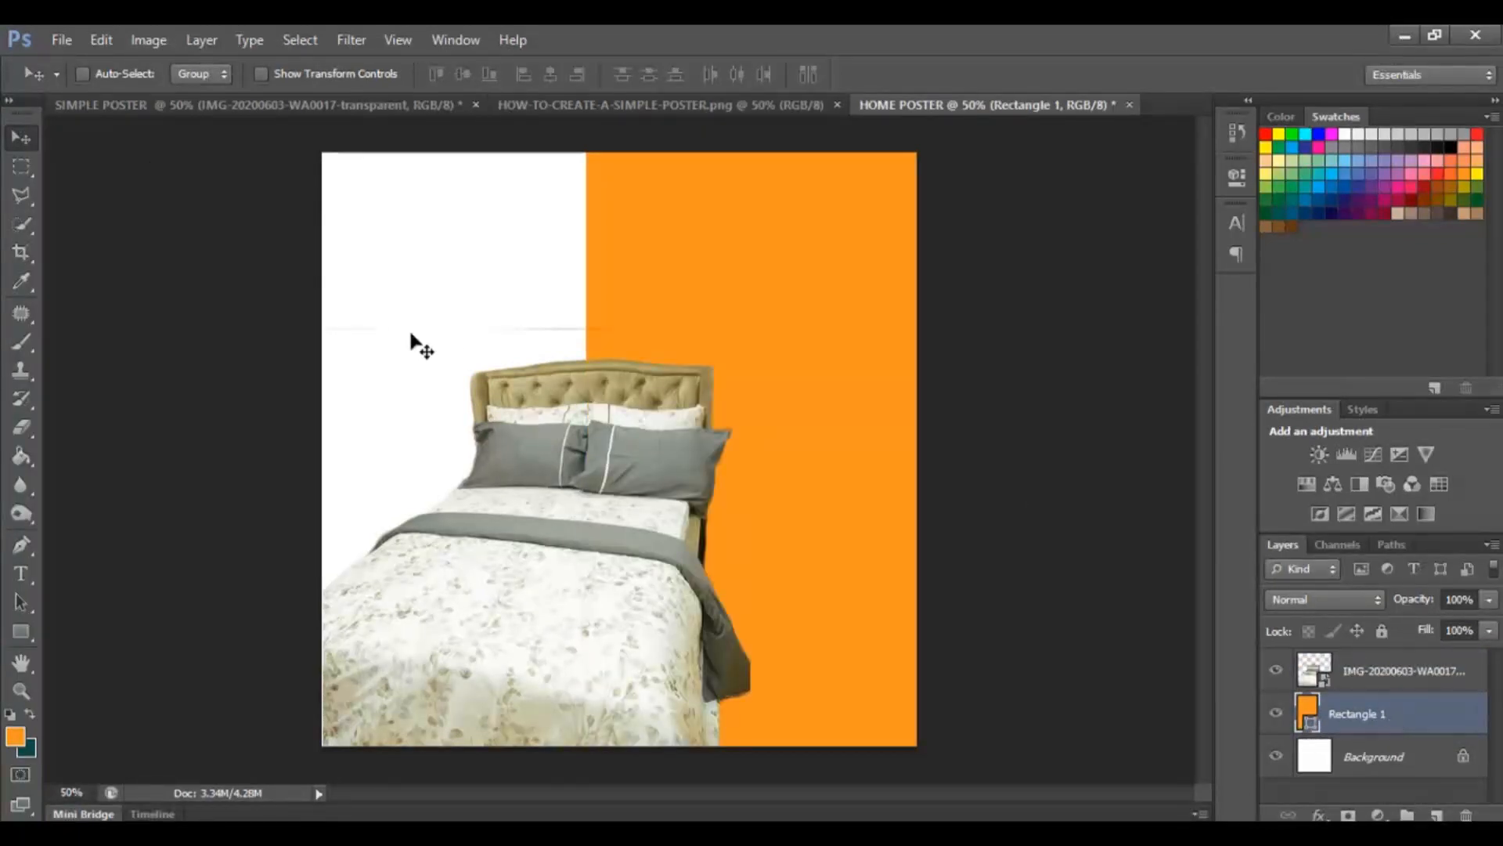
{"action": "left_click", "coordinate": [652, 104]}
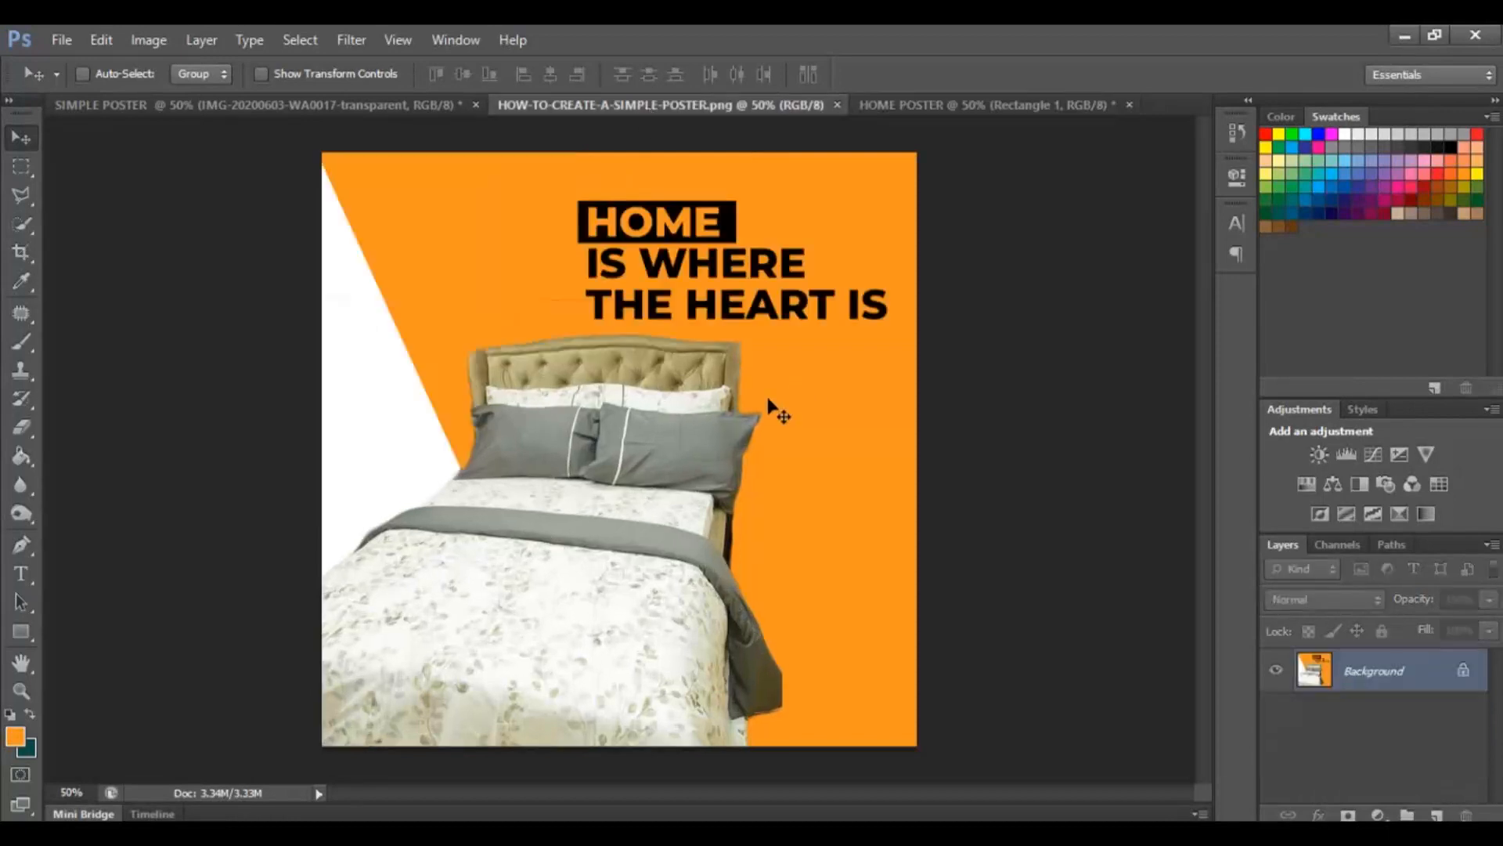
{"action": "left_click", "coordinate": [974, 101]}
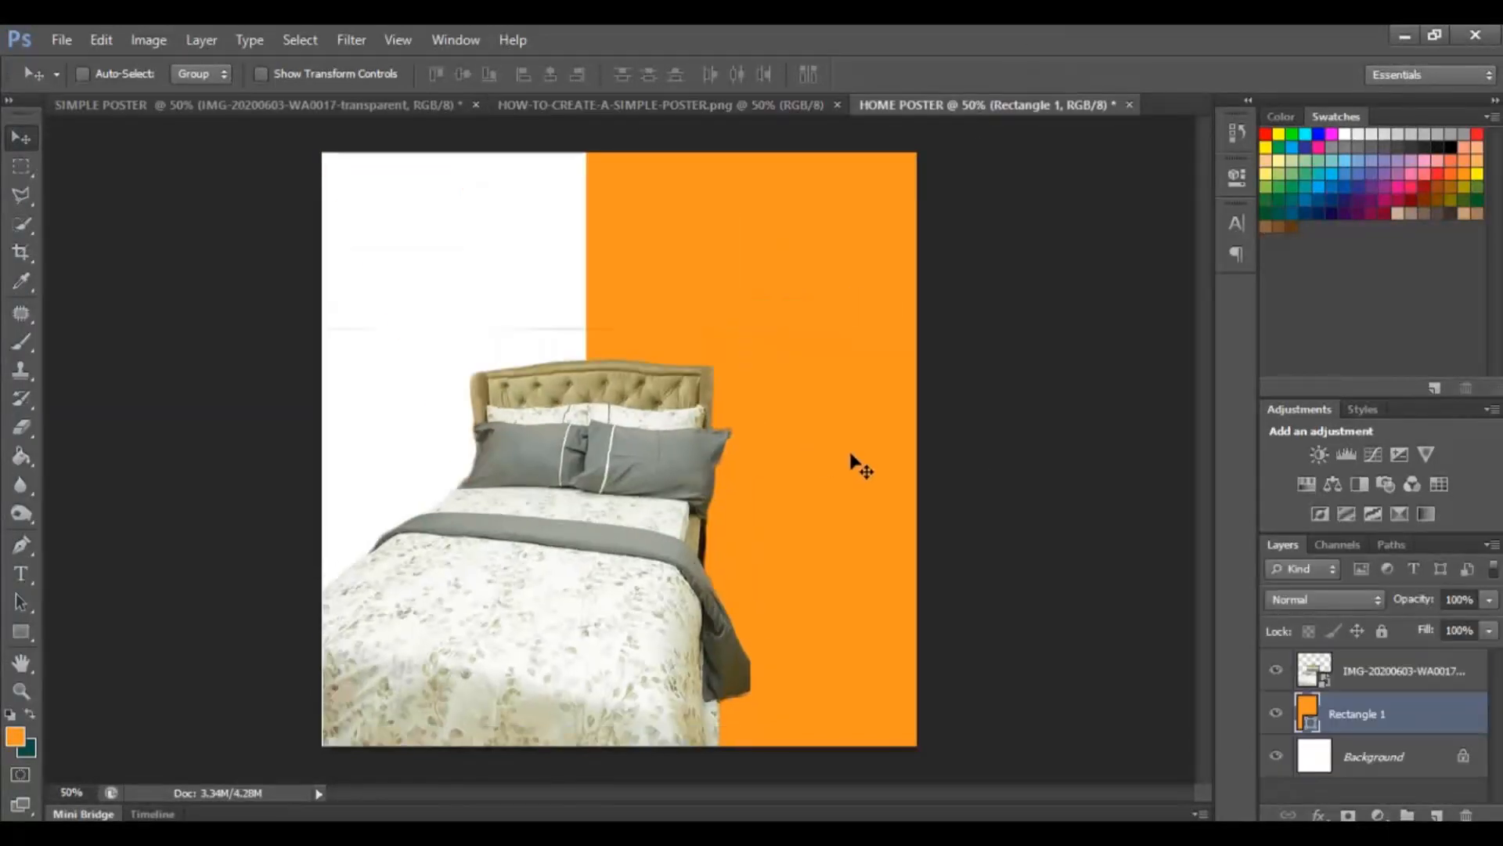
Enlarge the bed image with Free Transform to about 26.40% and commit the transform.
{"action": "left_click", "coordinate": [679, 108]}
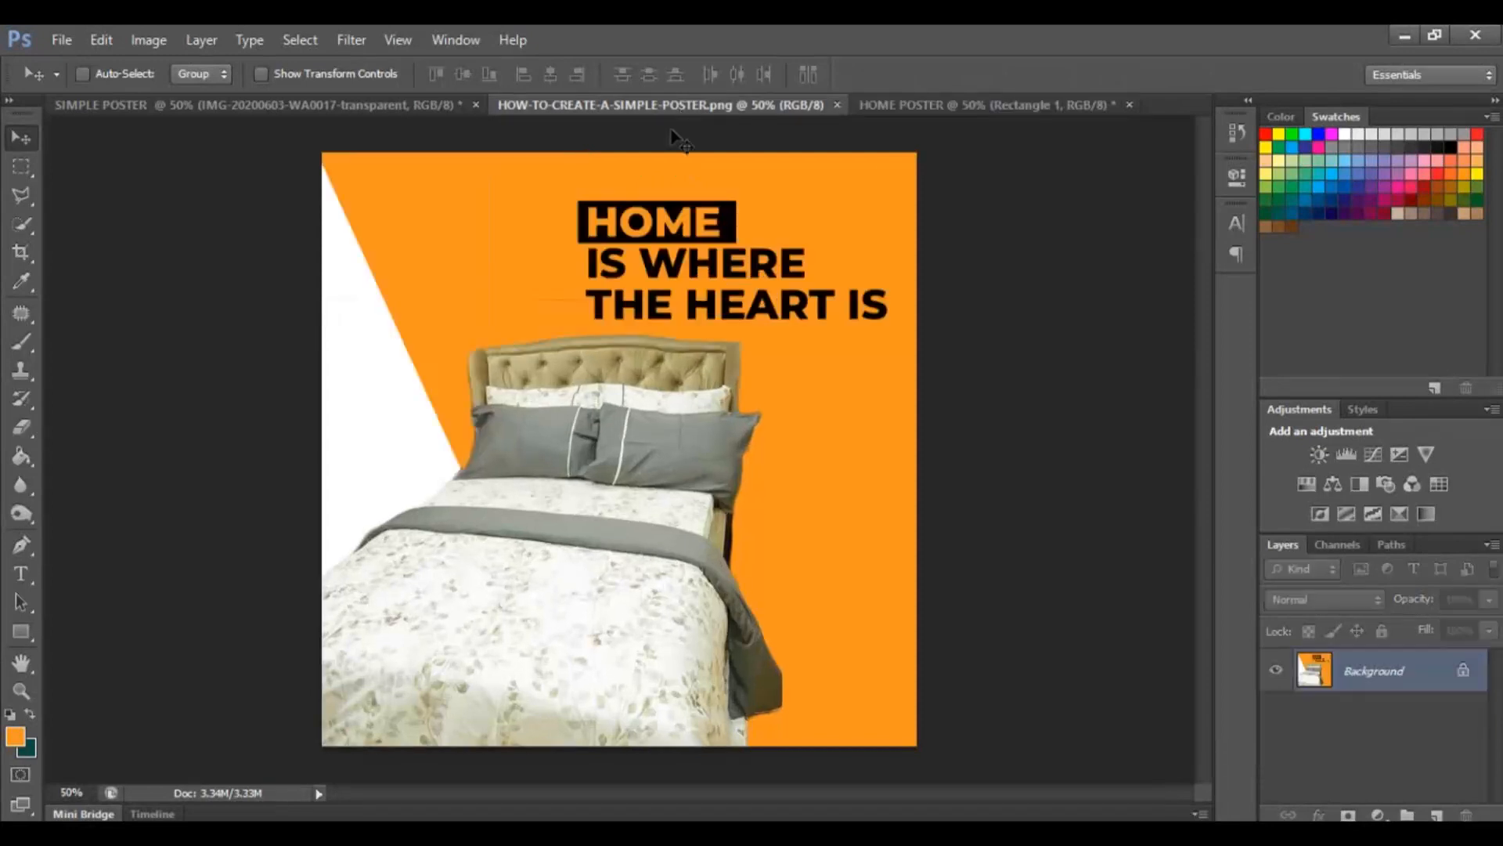
{"action": "left_click", "coordinate": [948, 108]}
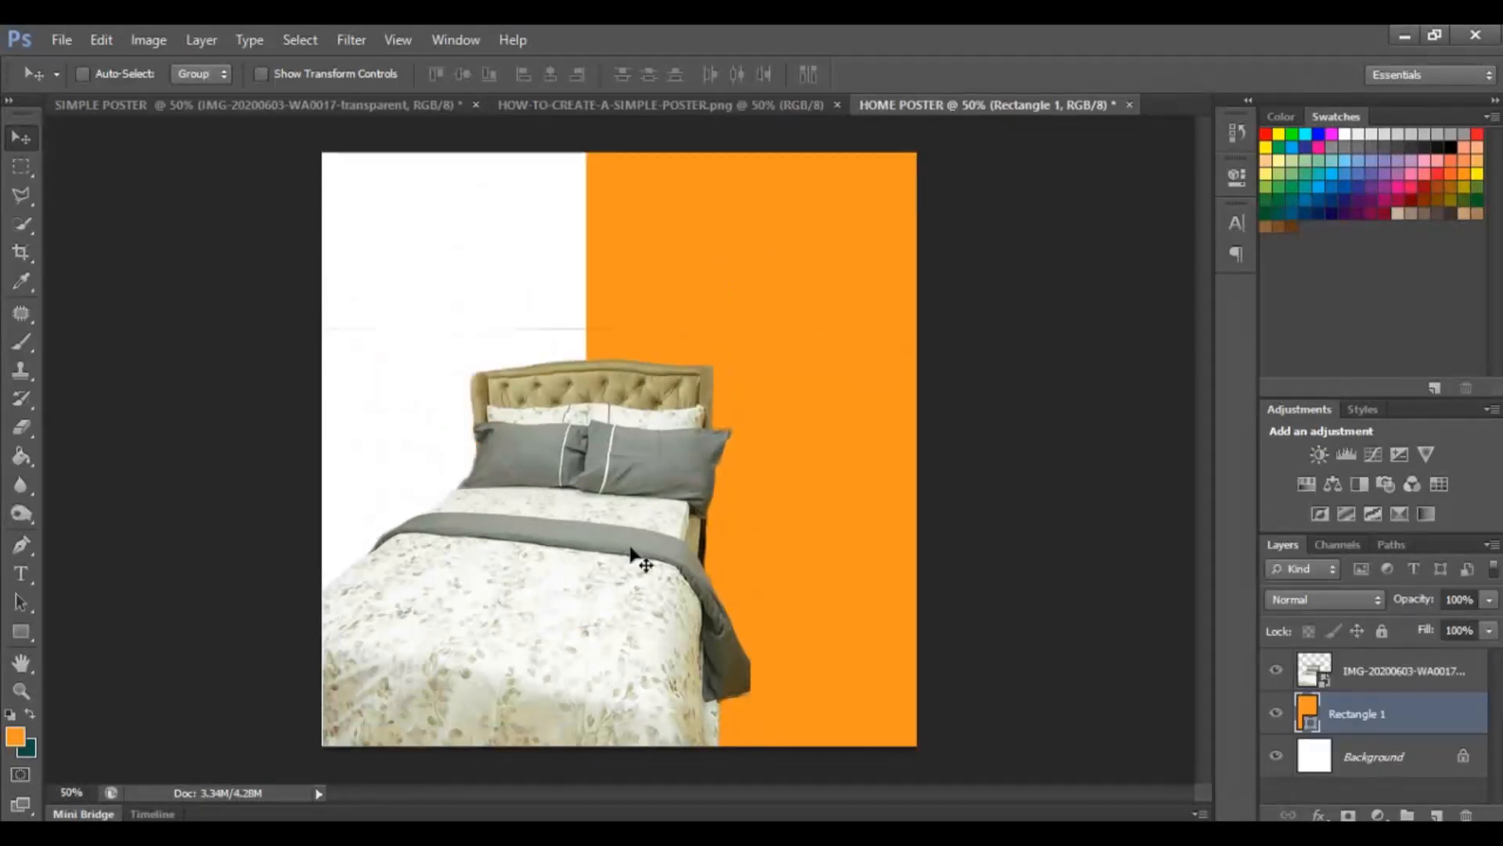
{"action": "left_click", "coordinate": [1405, 677]}
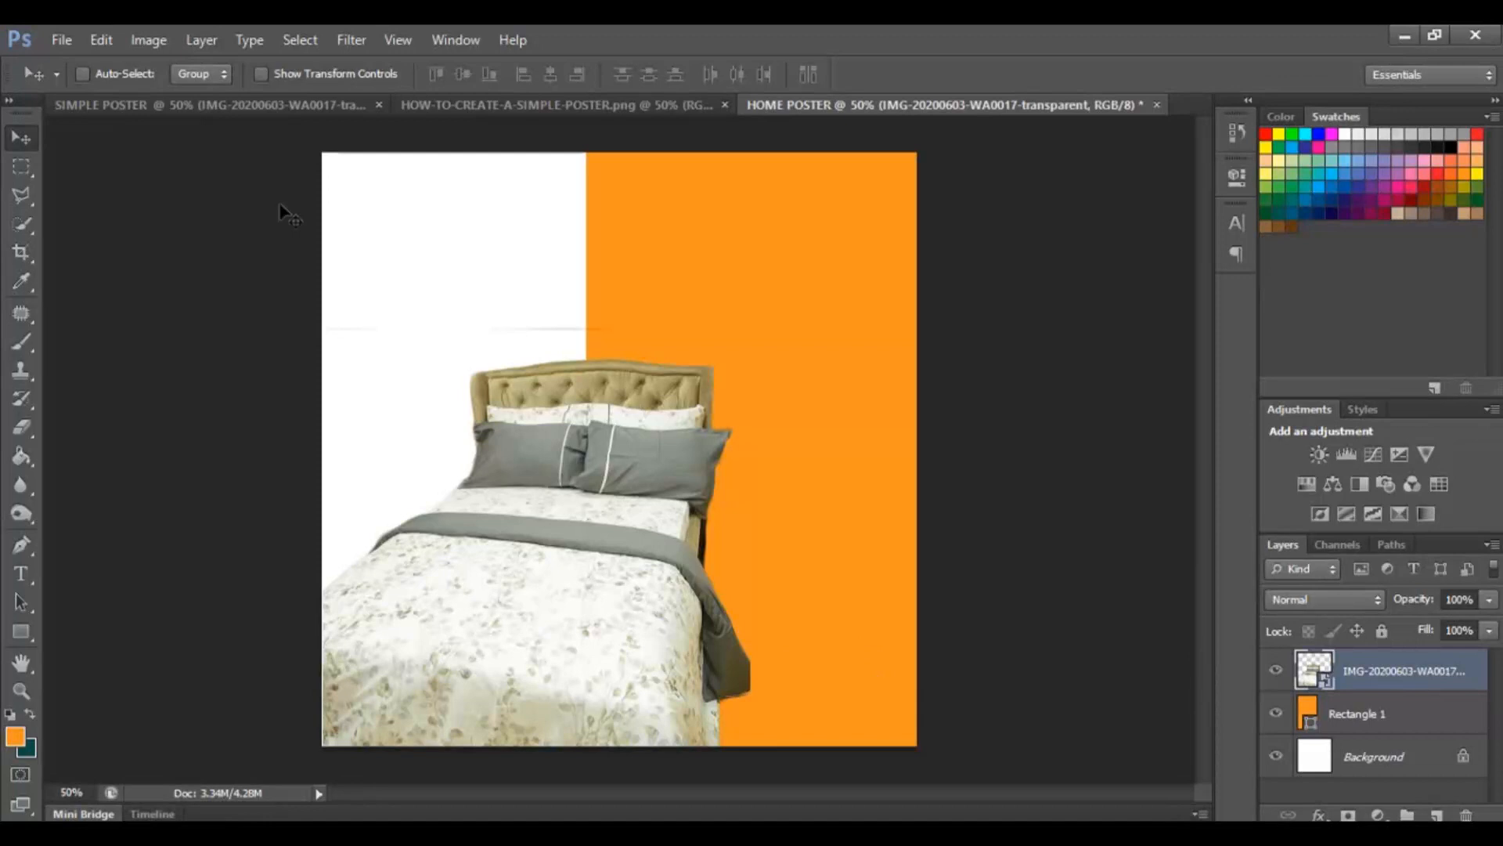
{"action": "left_click", "coordinate": [110, 43]}
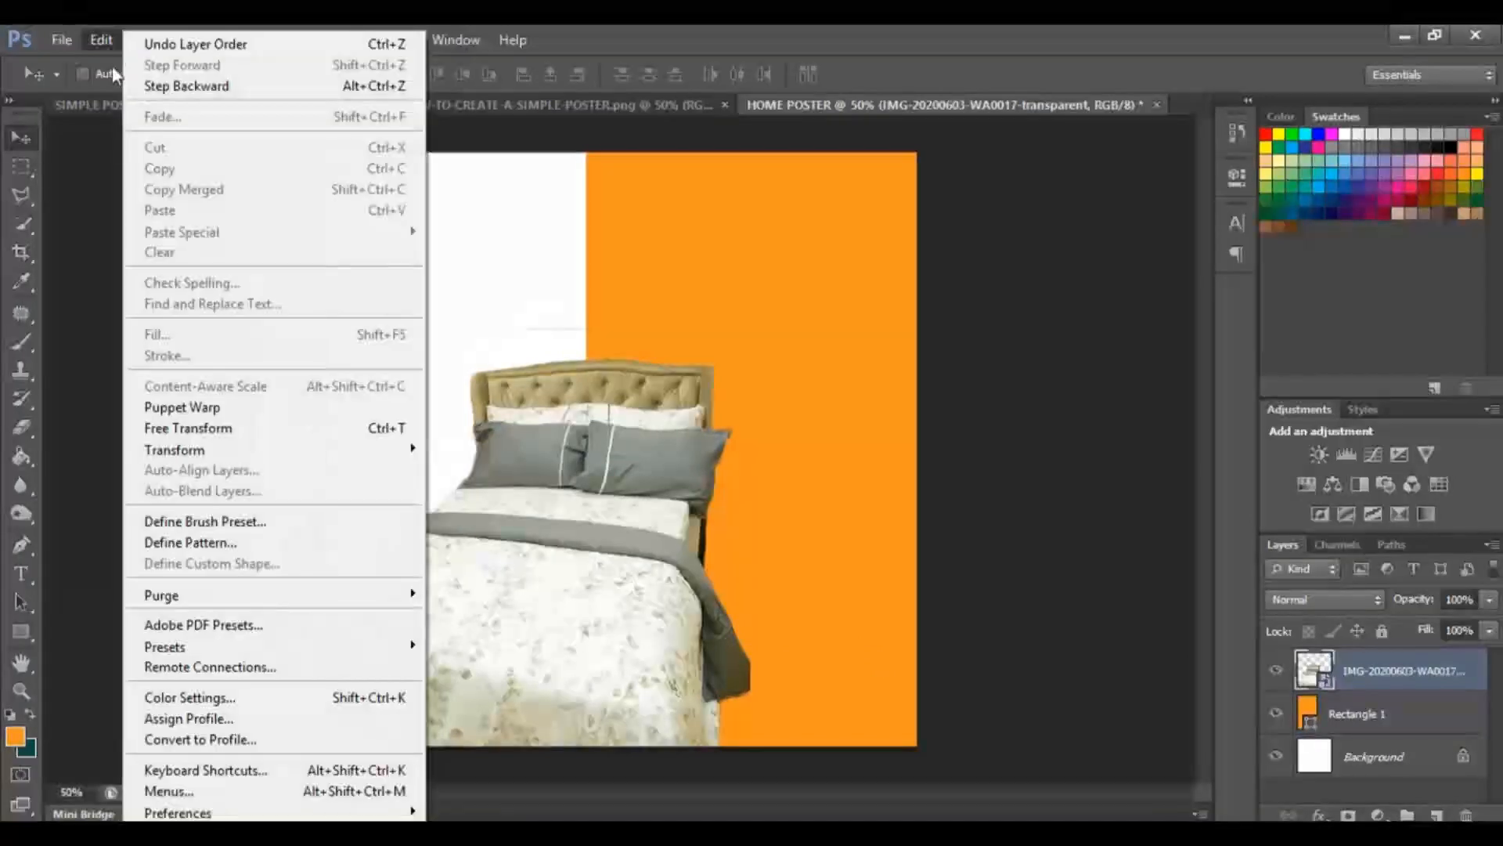
{"action": "left_click", "coordinate": [194, 431]}
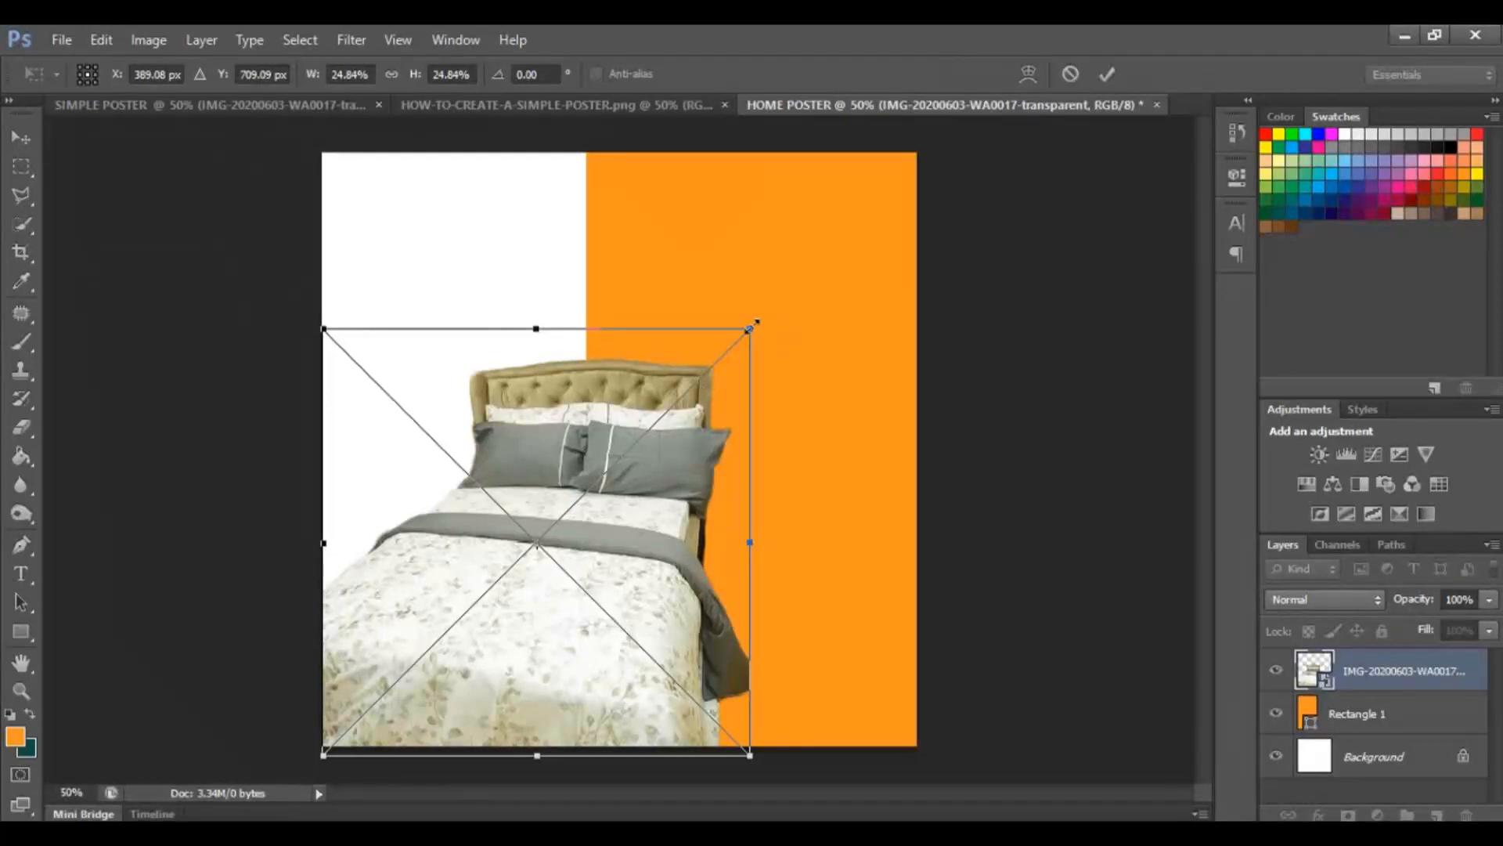
{"action": "left_click_drag", "start_coordinate": [761, 317], "coordinate": [795, 314]}
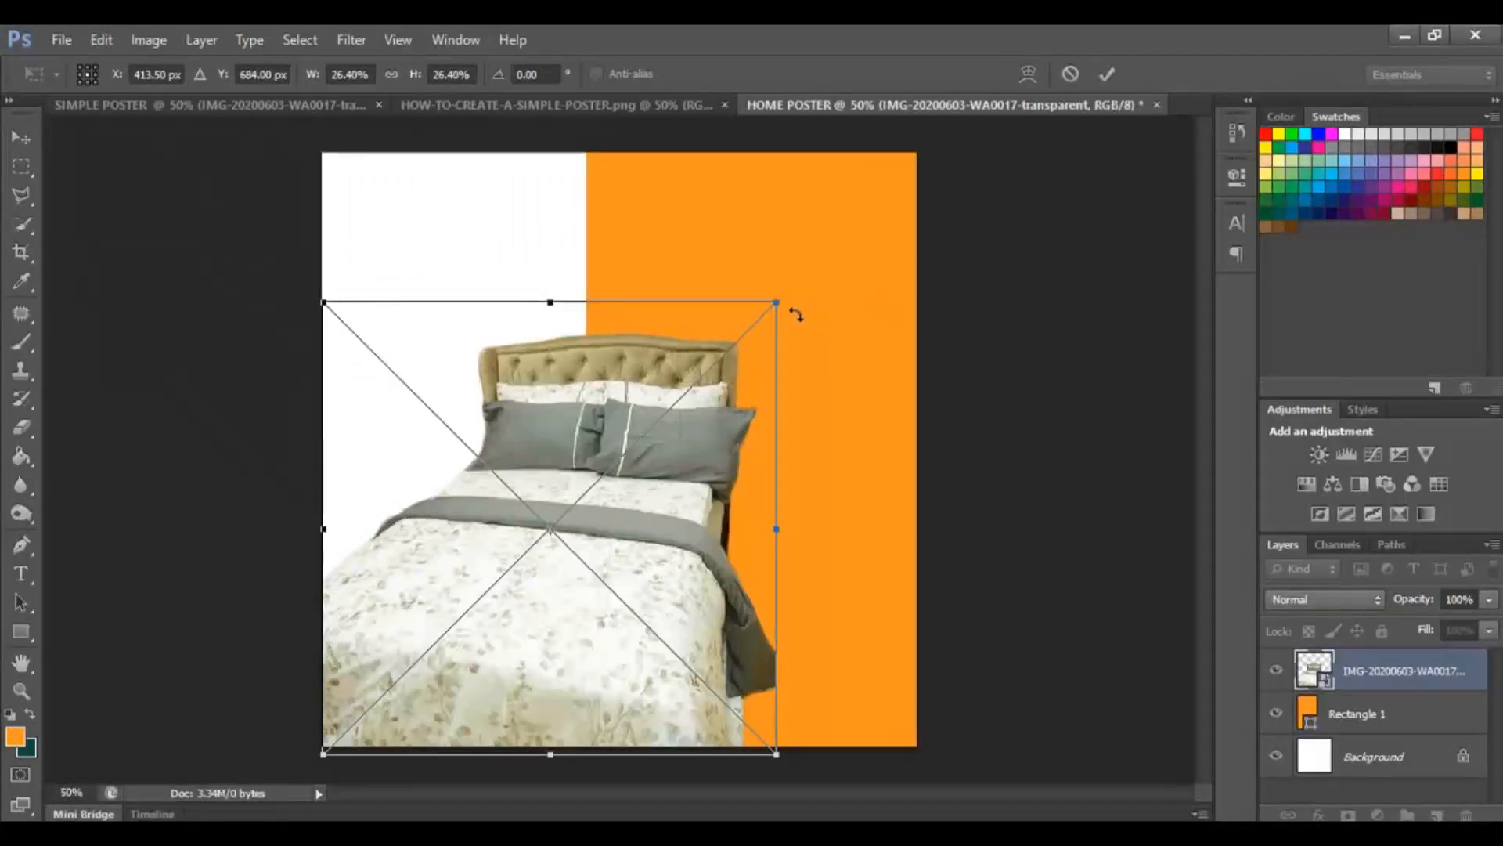
{"action": "left_click", "coordinate": [1108, 70]}
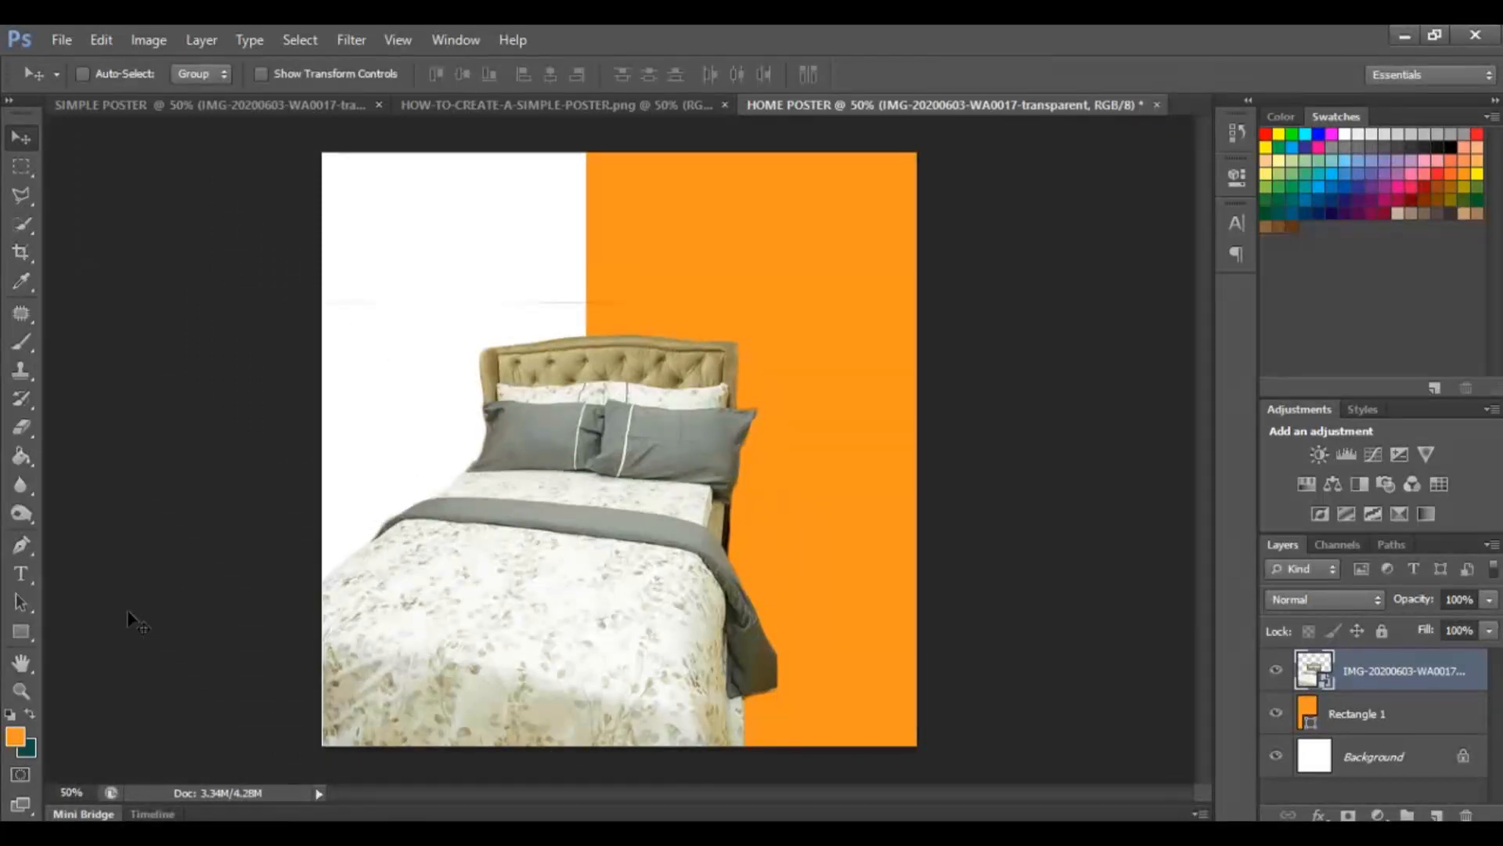
Add a three-line text layer reading HOME / IS WHERE / THE HEART IS near the upper left of the canvas.
{"action": "left_click", "coordinate": [19, 578]}
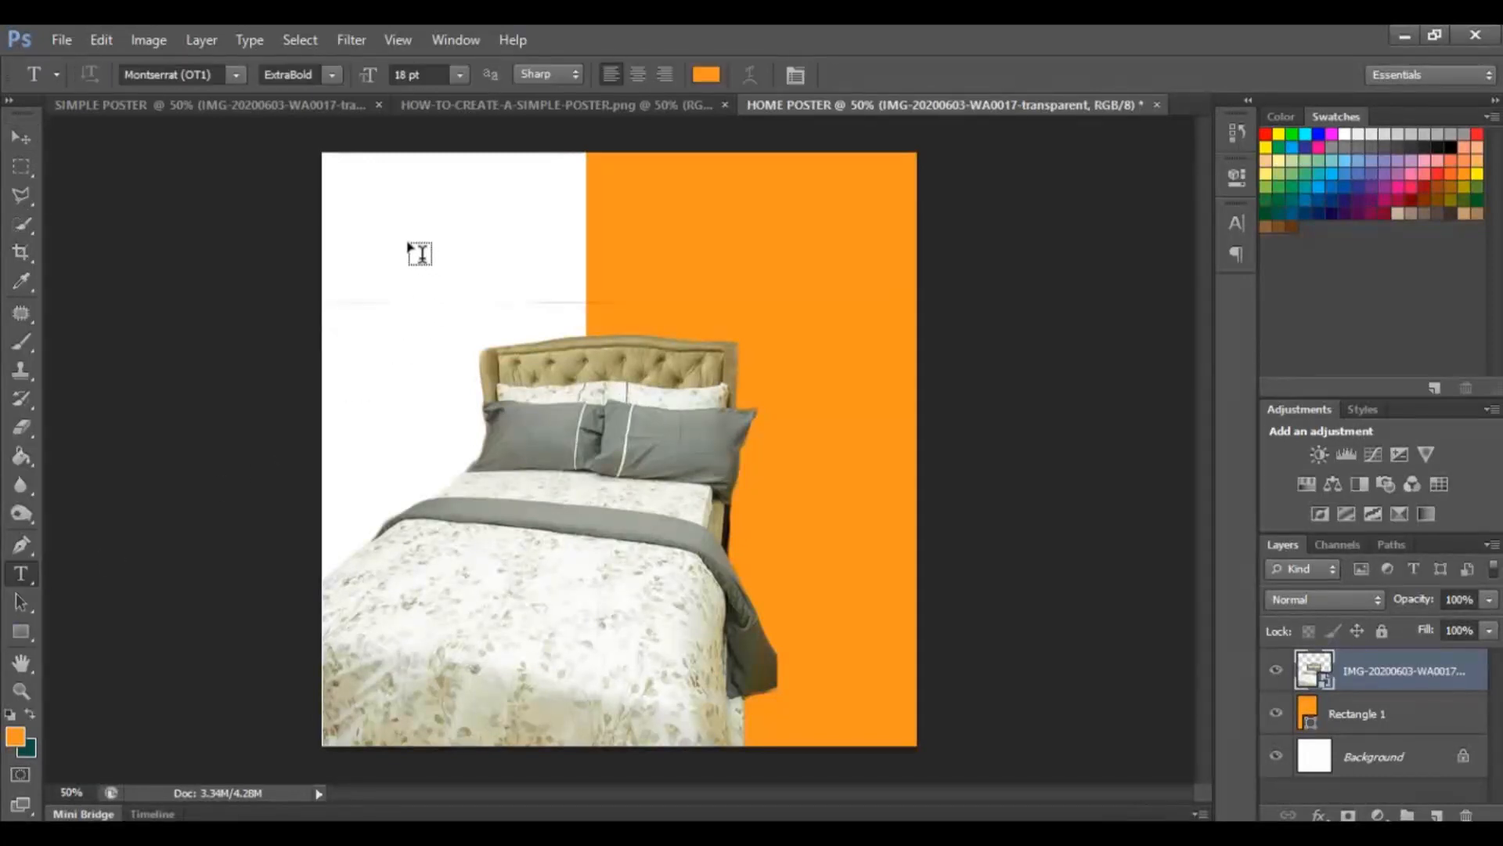
{"action": "left_click", "coordinate": [391, 244]}
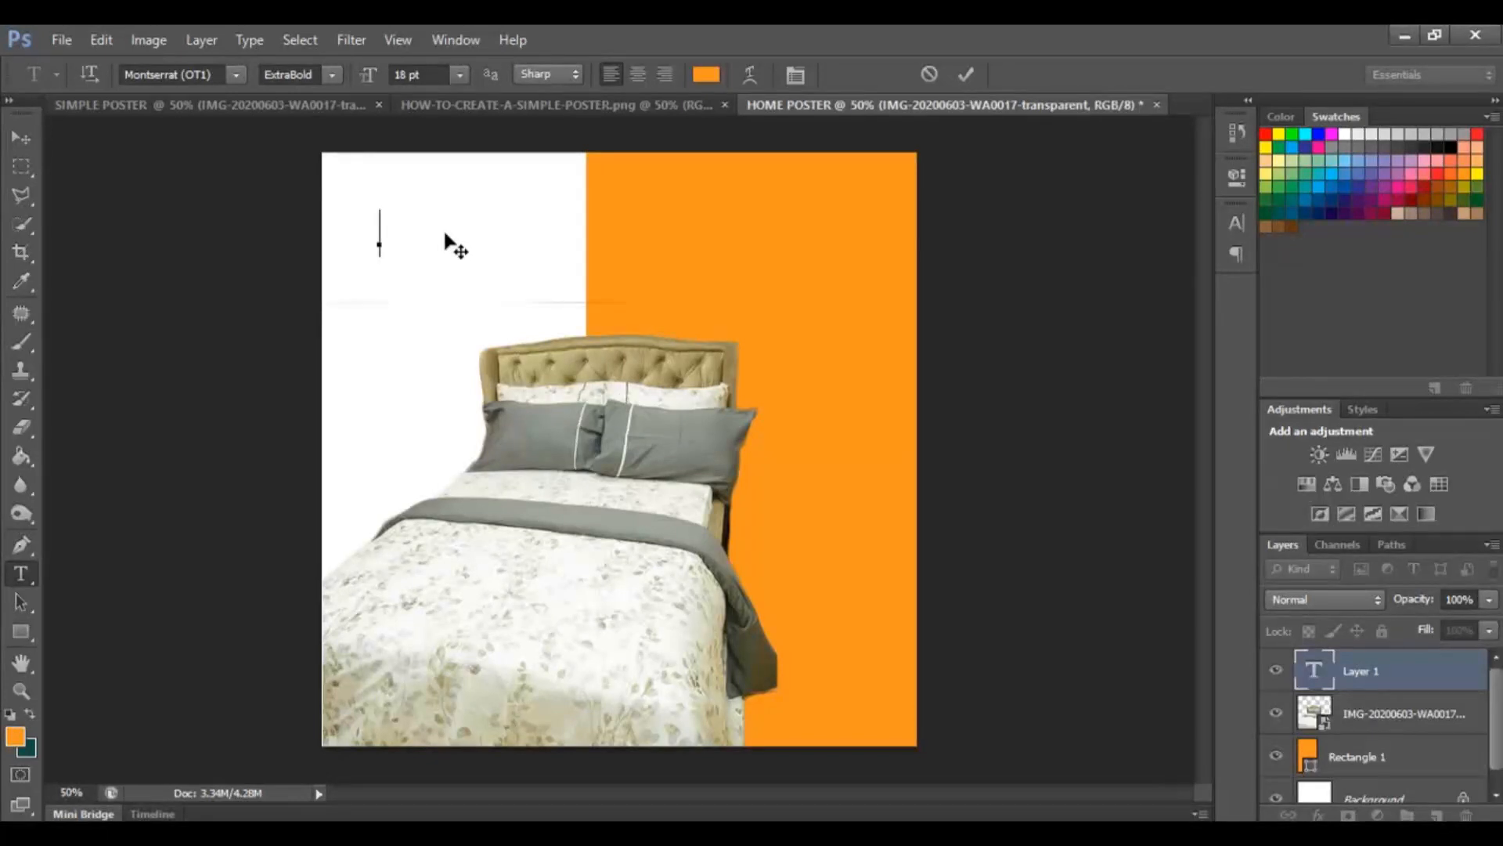
{"action": "type", "text": "HOME"}
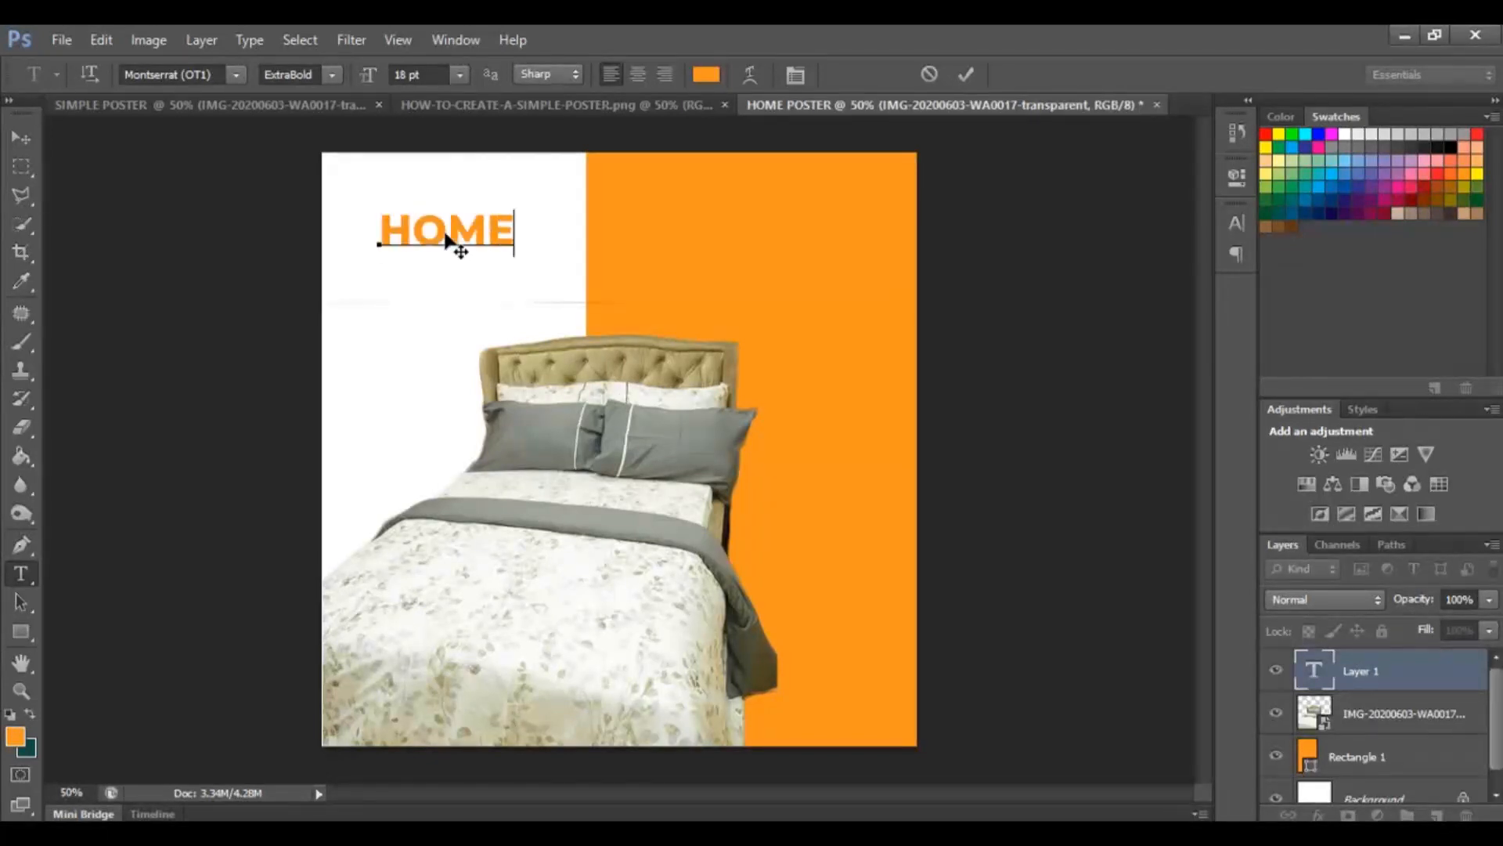
{"action": "key", "text": "Return"}
{"action": "type", "text": "IS WHERE"}
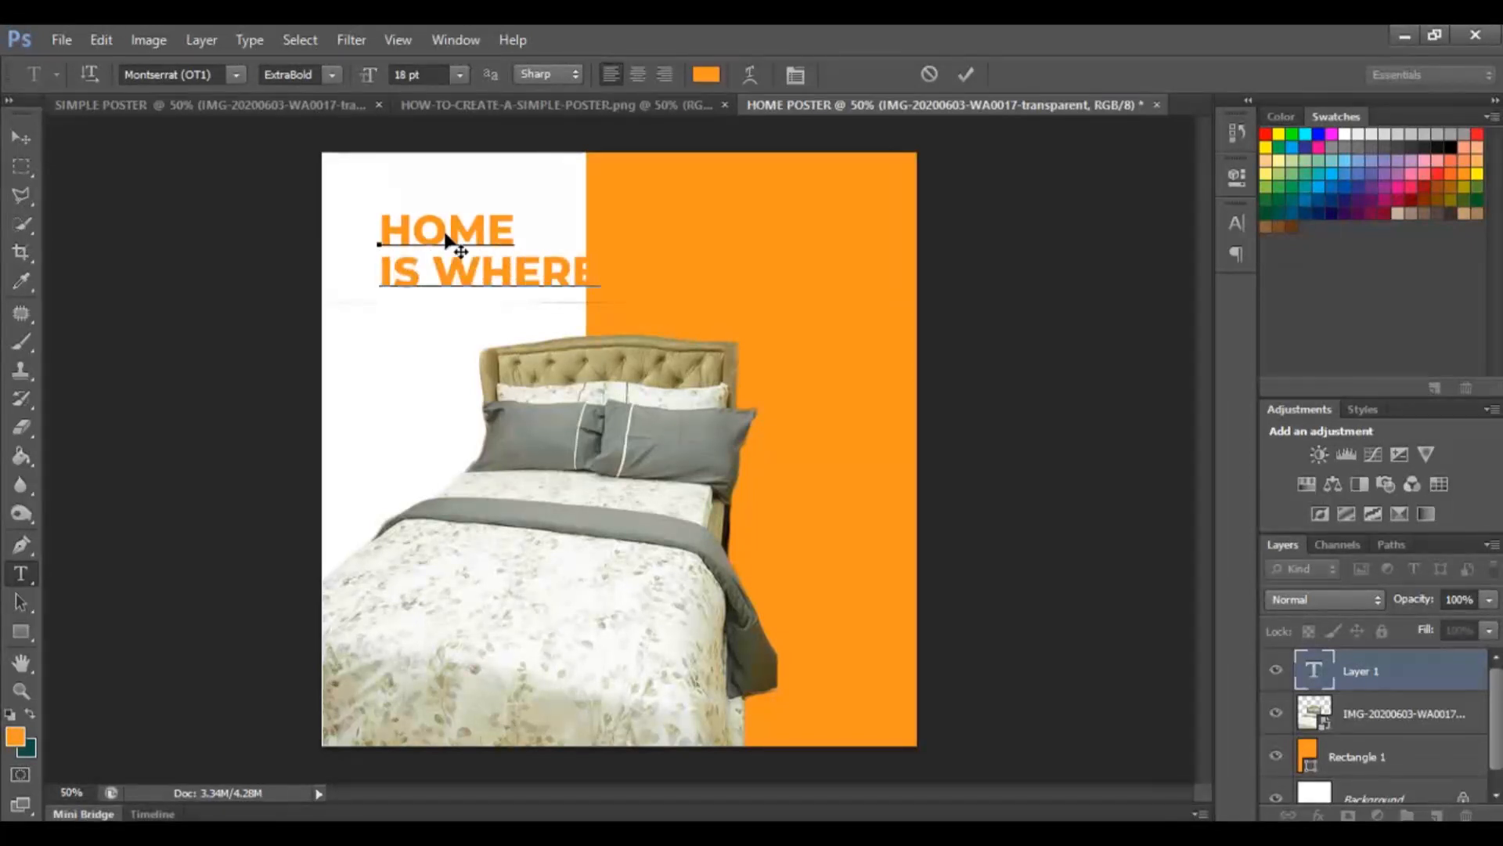
{"action": "key", "text": "Return"}
{"action": "type", "text": "THE "}
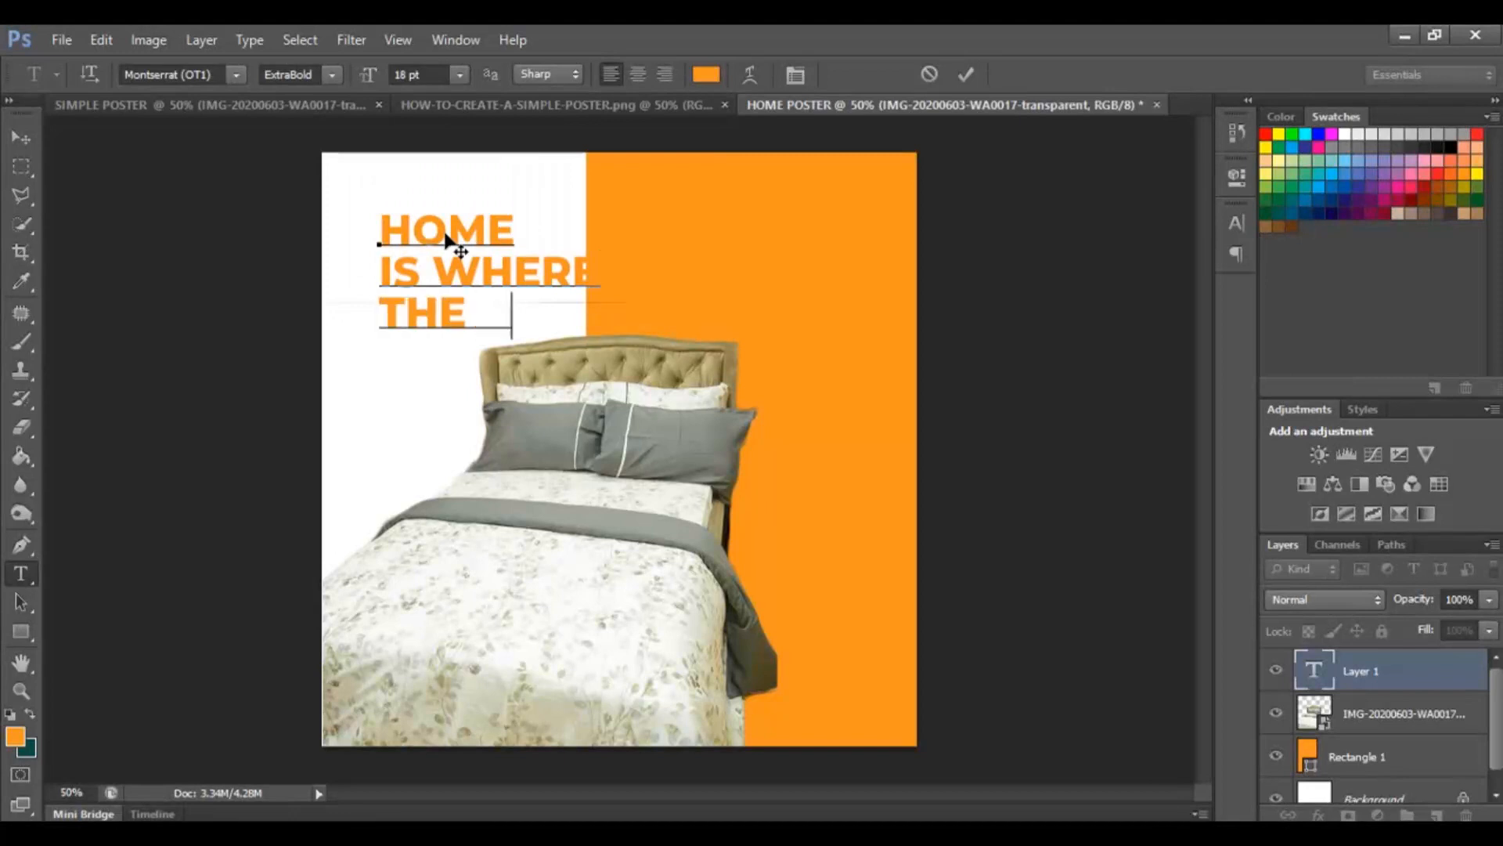
{"action": "type", "text": "HEART IS"}
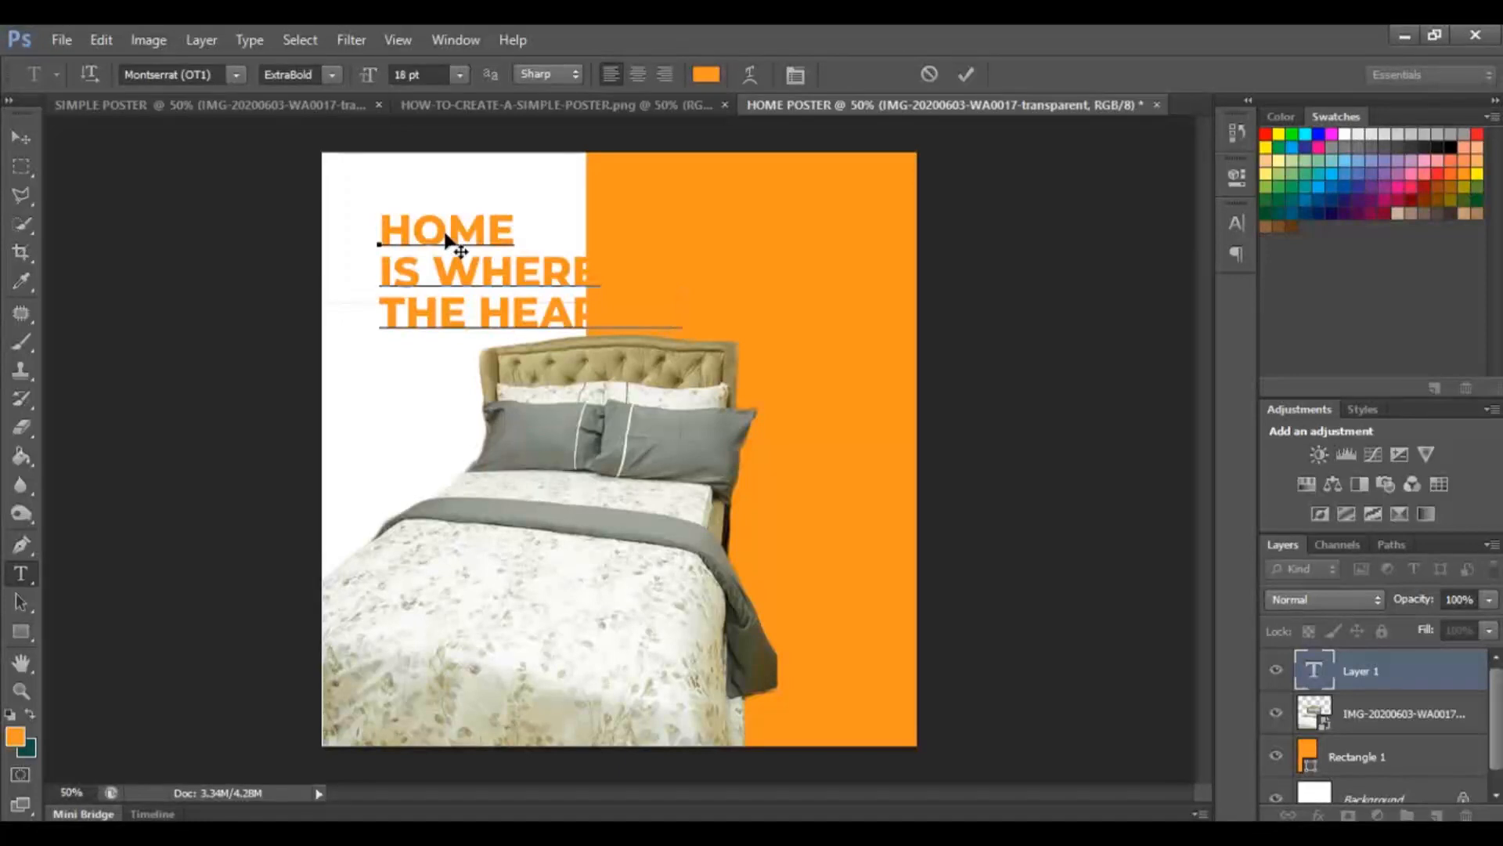
{"action": "mouse_move", "coordinate": [436, 165]}
{"action": "left_mouse_down"}
{"action": "mouse_move", "coordinate": [356, 159]}
{"action": "mouse_move", "coordinate": [477, 186]}
{"action": "mouse_move", "coordinate": [435, 150]}
{"action": "mouse_move", "coordinate": [426, 163]}
{"action": "left_mouse_up"}
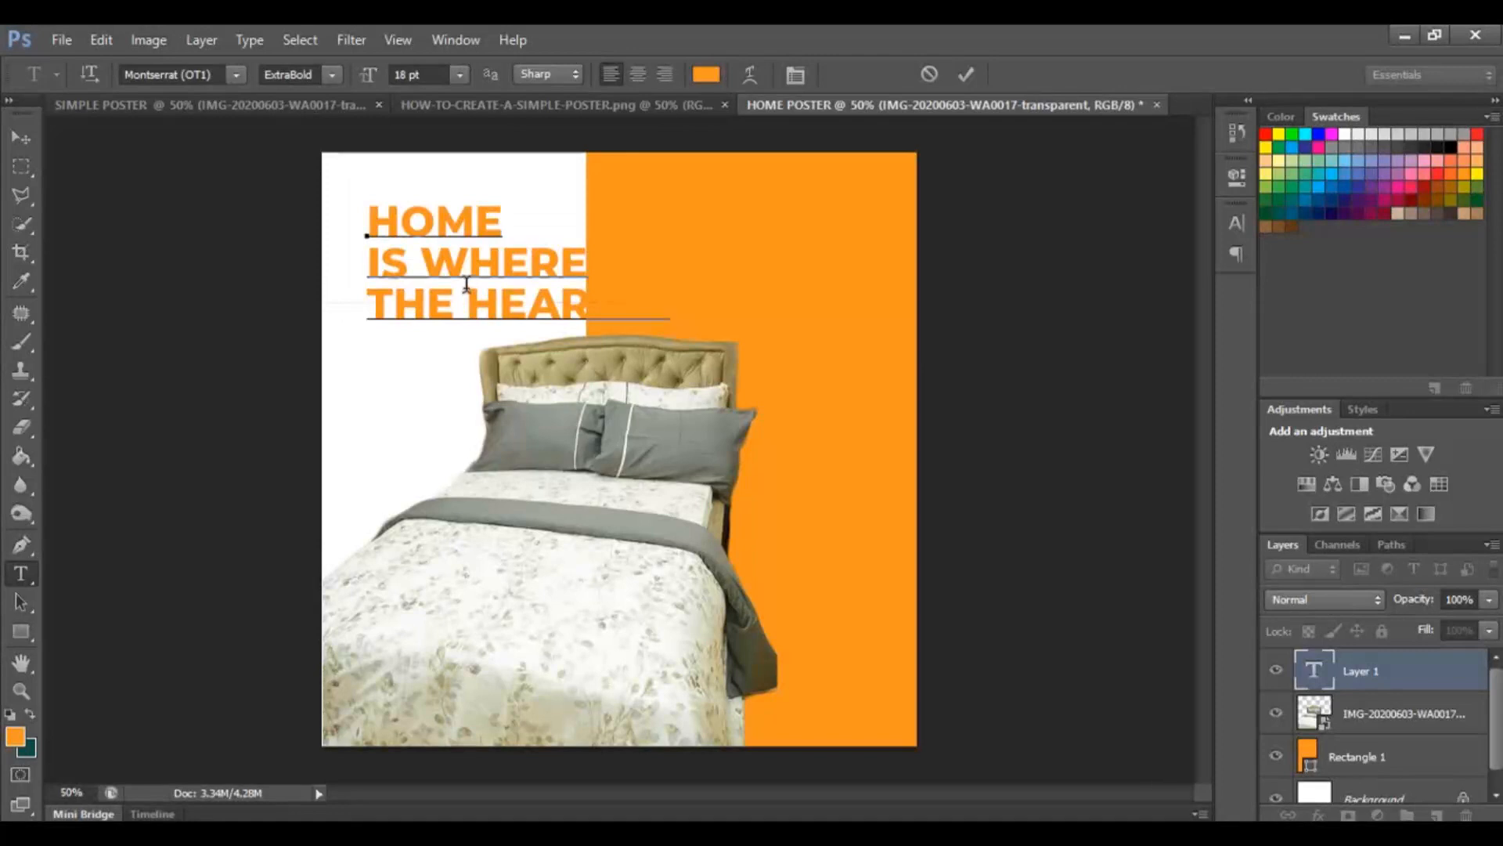
Select all the headline text and set its color to black, 000000.
{"action": "key", "text": "ctrl+a"}
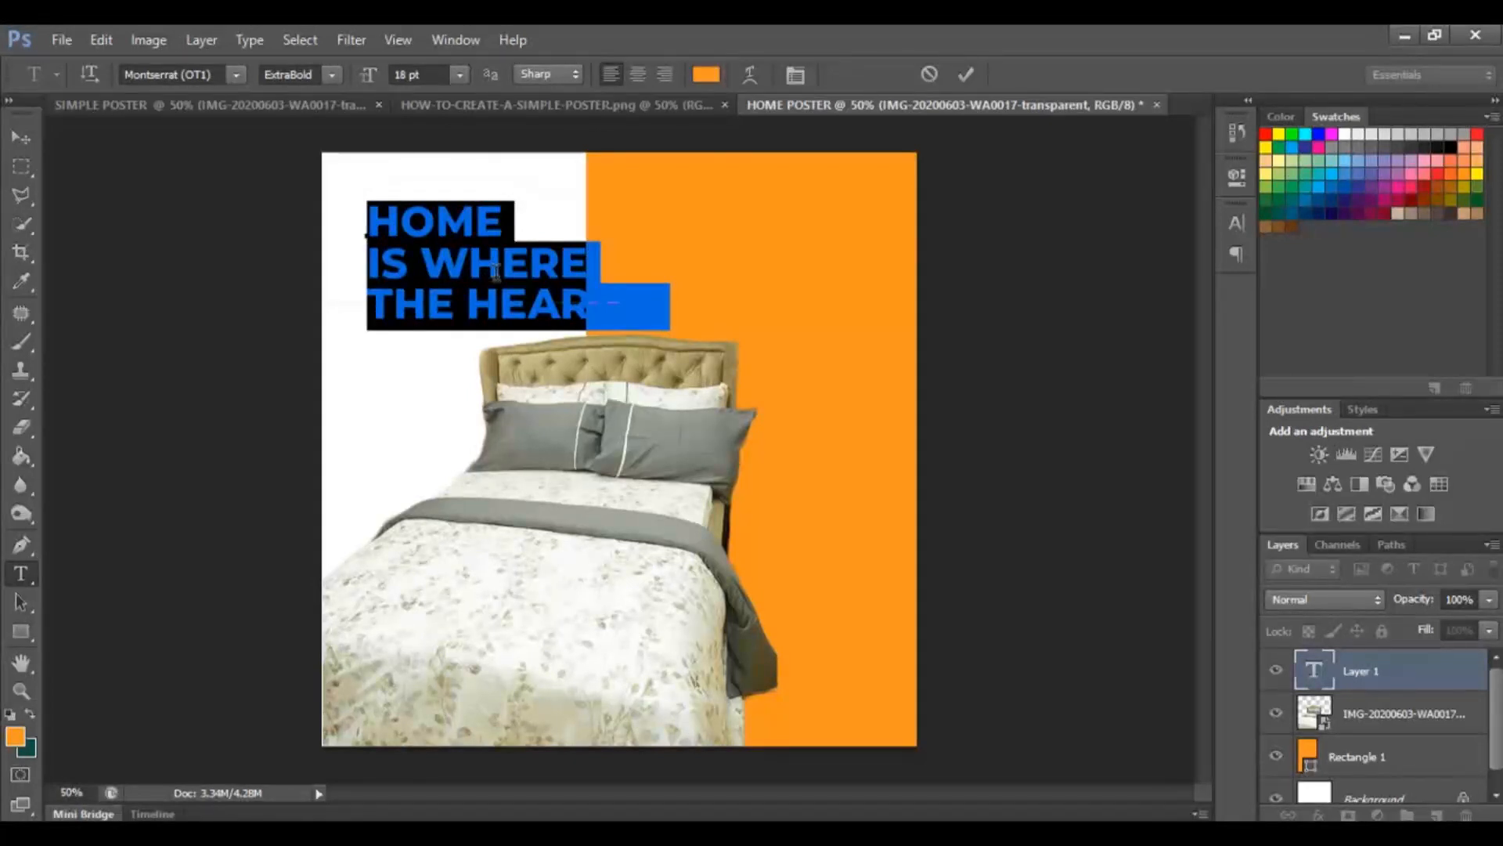
{"action": "left_click", "coordinate": [709, 83]}
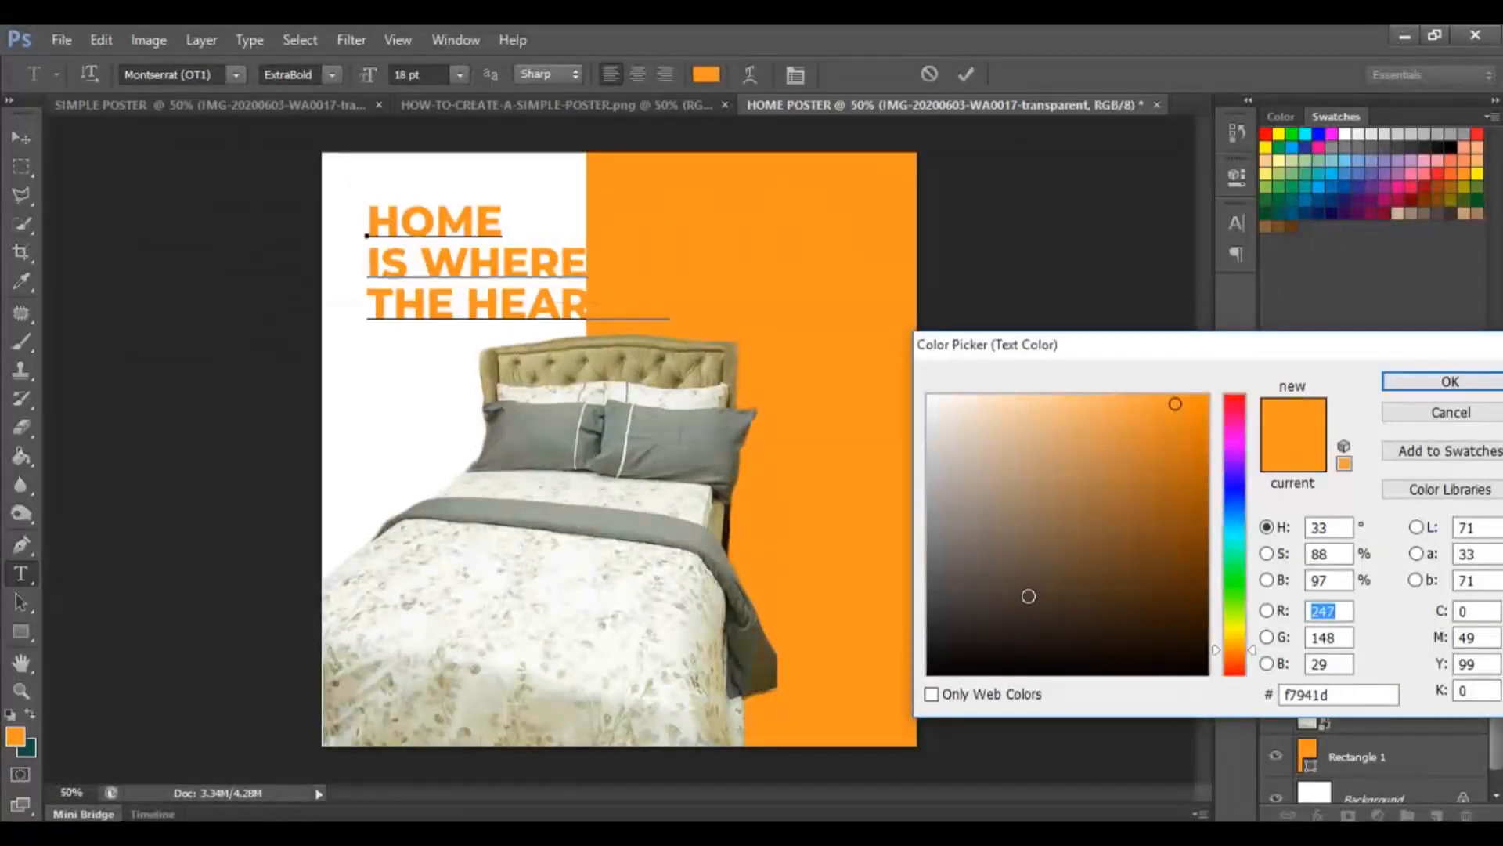
{"action": "left_click_drag", "start_coordinate": [1004, 624], "coordinate": [991, 633]}
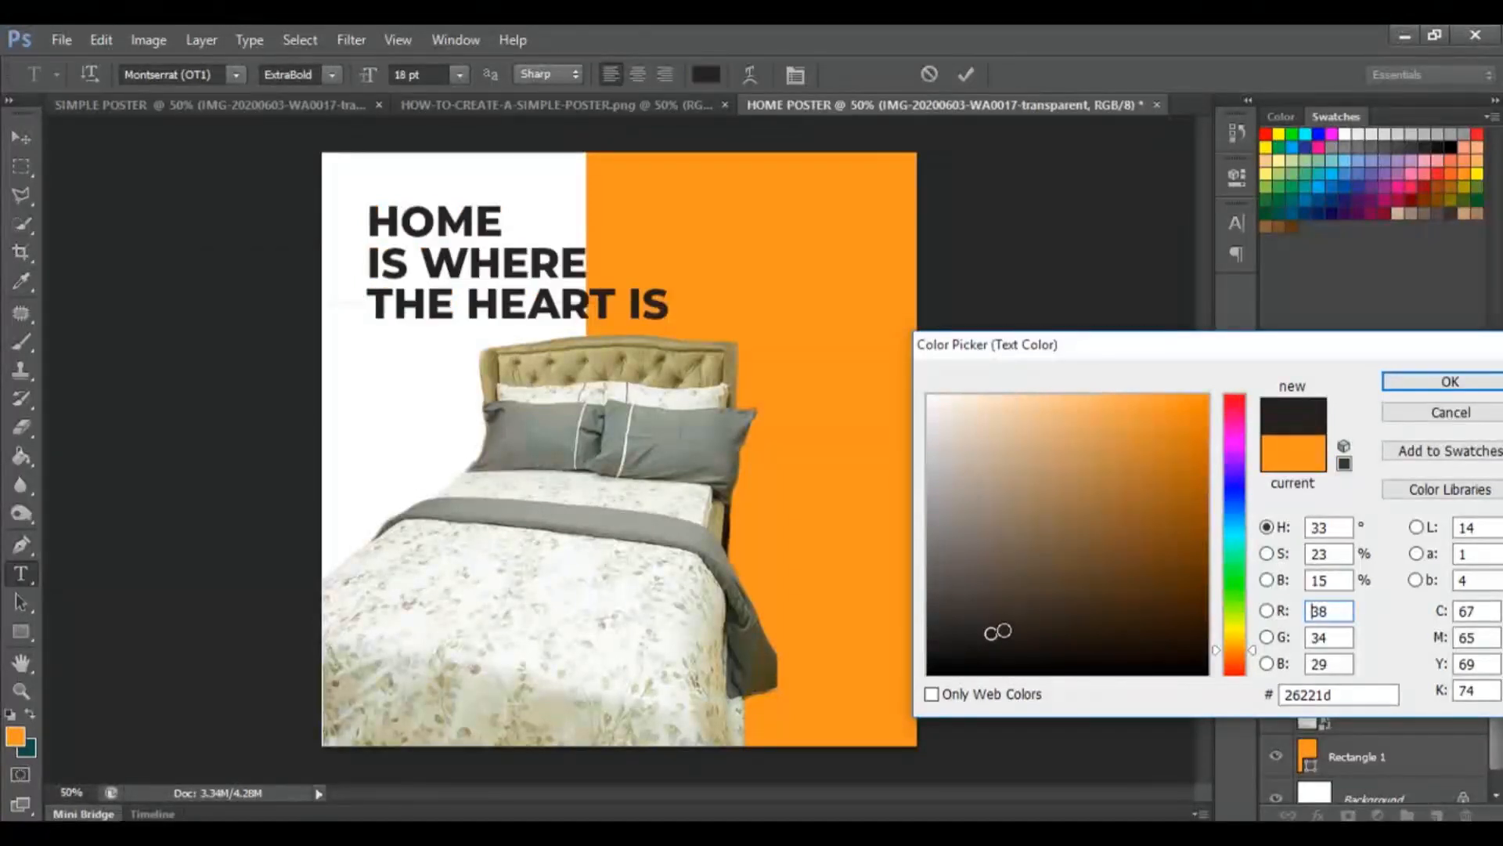
{"action": "left_click_drag", "start_coordinate": [992, 633], "coordinate": [913, 693]}
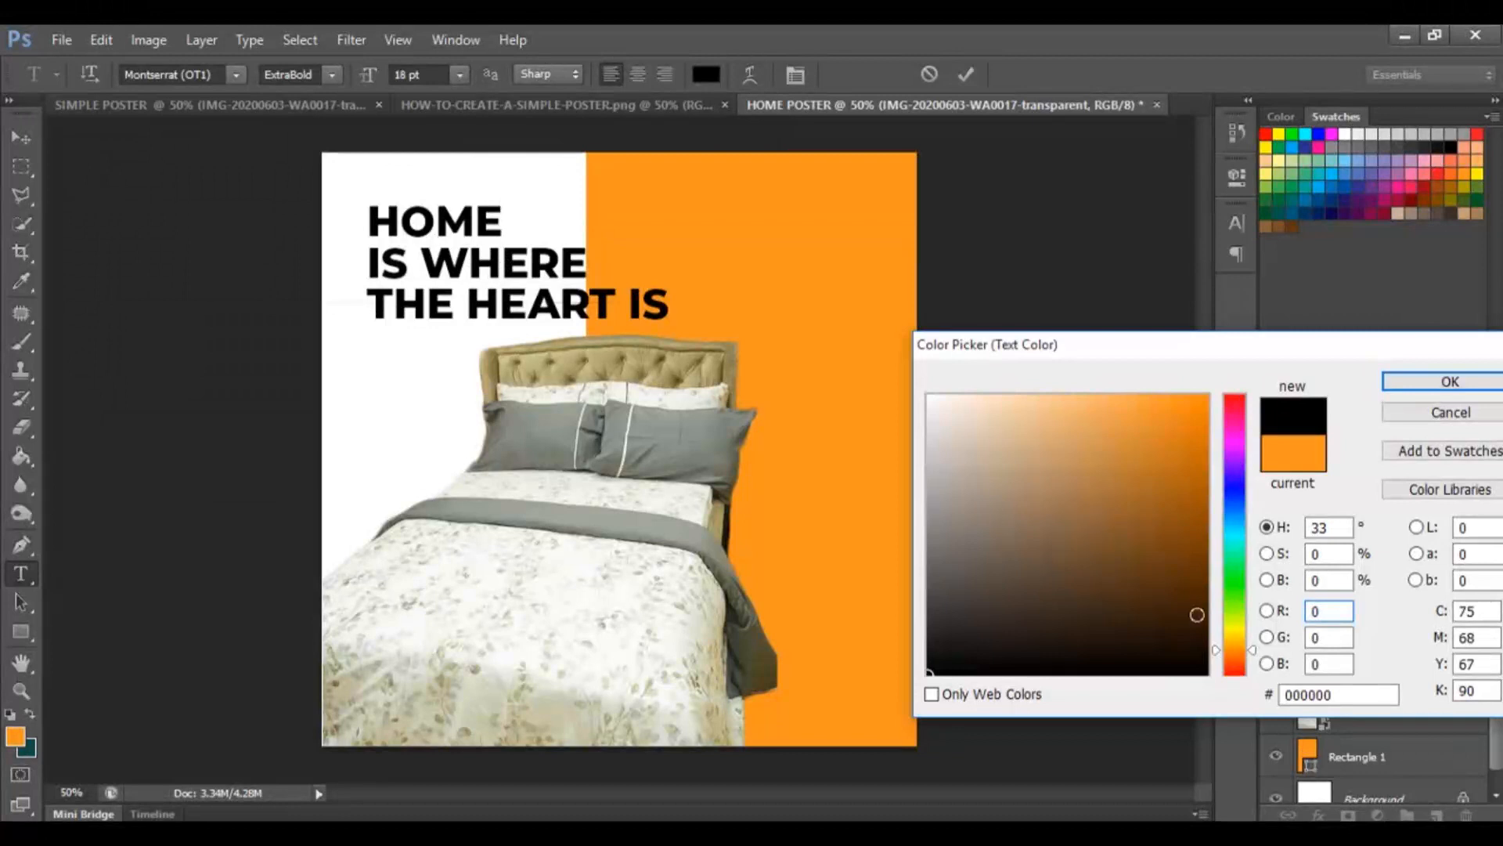
{"action": "left_click", "coordinate": [1326, 694]}
{"action": "left_click_drag", "start_coordinate": [1326, 695], "coordinate": [1252, 696]}
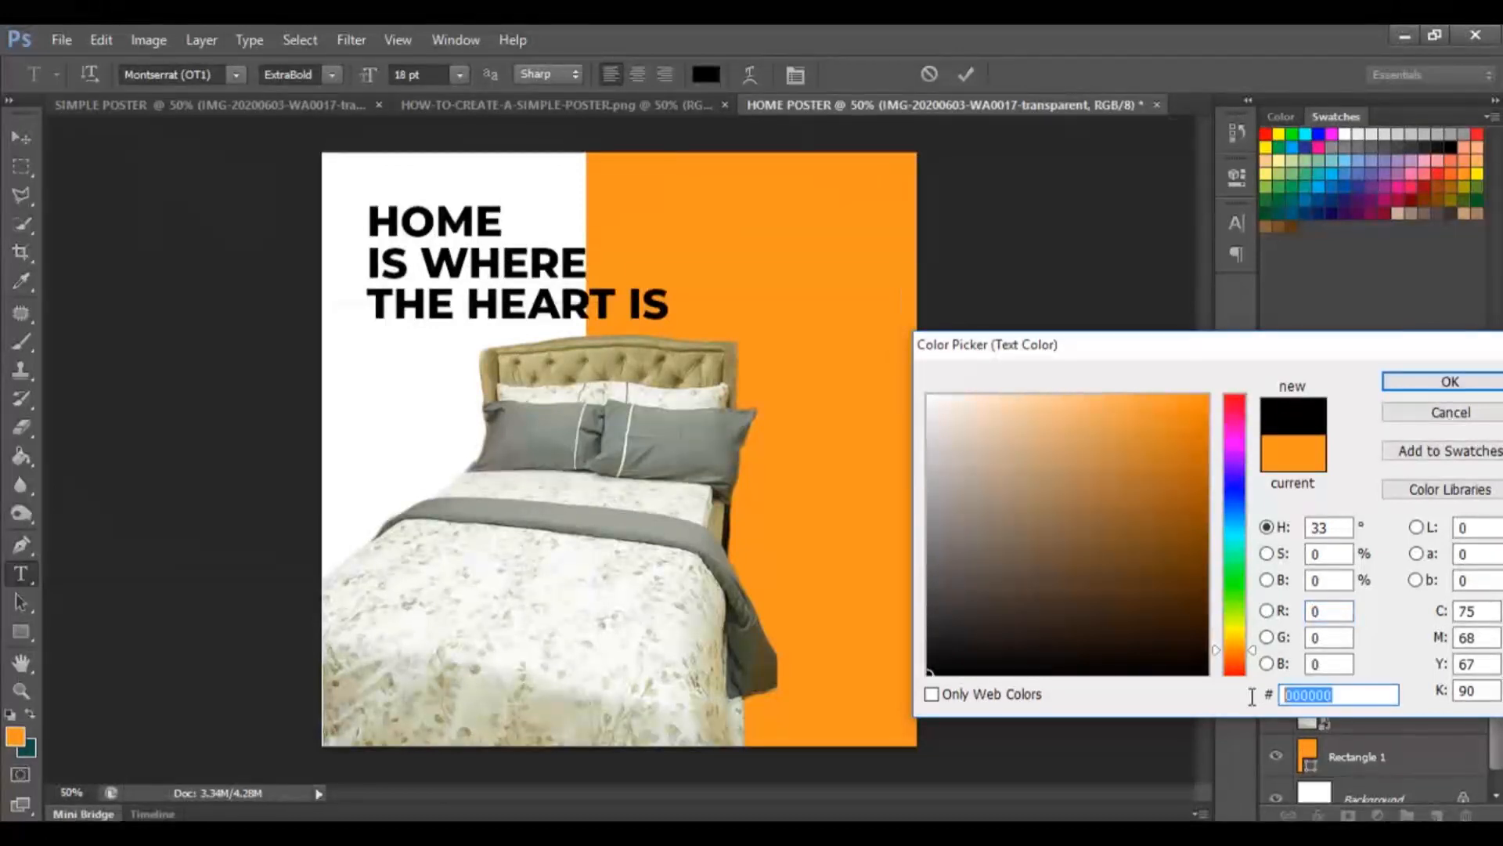
{"action": "type", "text": "000000"}
{"action": "left_click_drag", "start_coordinate": [1343, 702], "coordinate": [1259, 709]}
{"action": "type", "text": "fff"}
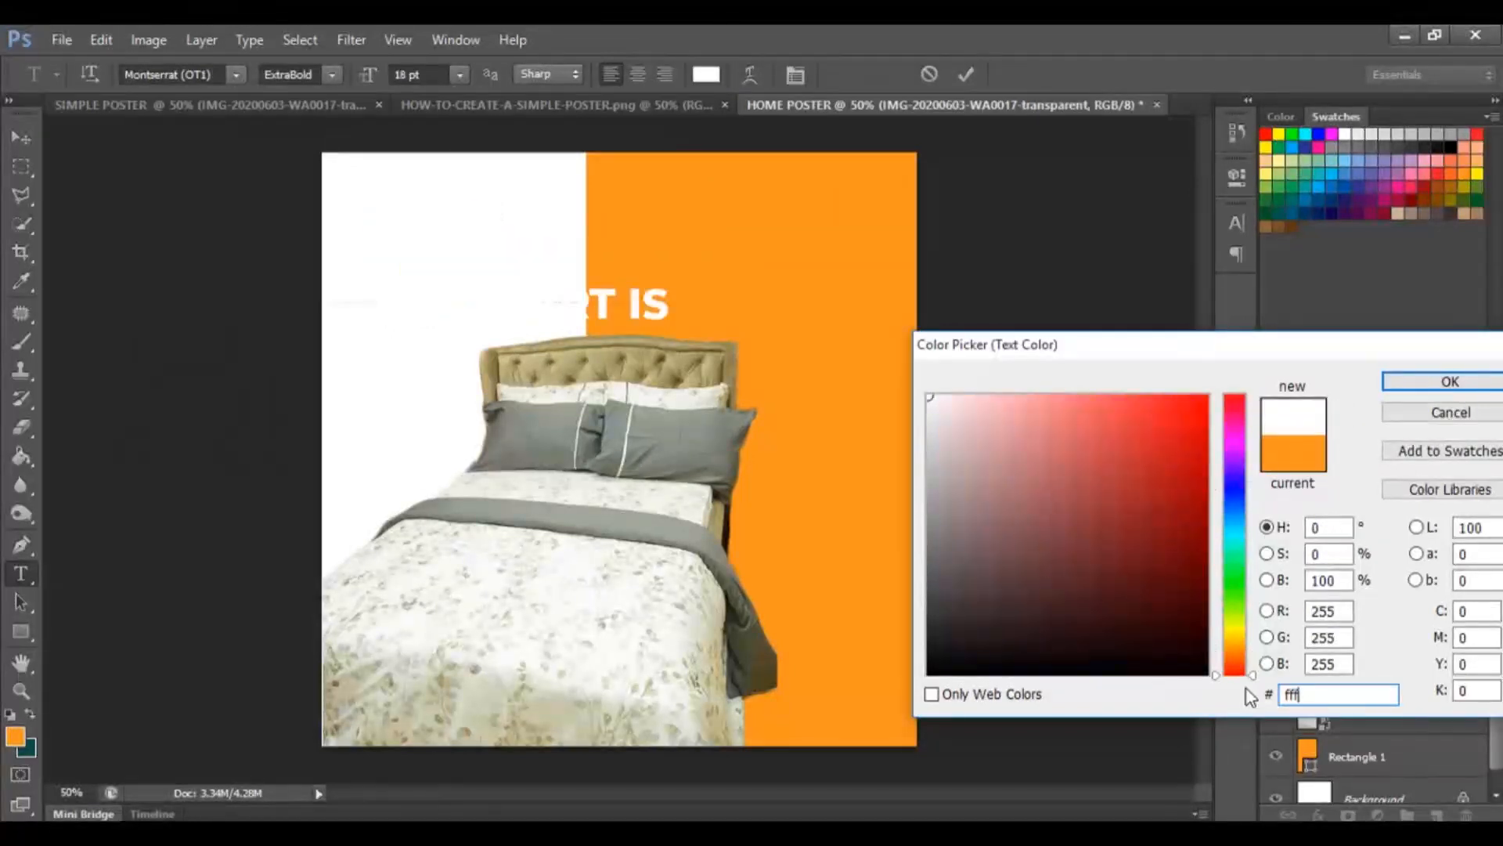
{"action": "left_click_drag", "start_coordinate": [1331, 695], "coordinate": [1185, 703]}
{"action": "type", "text": "000"}
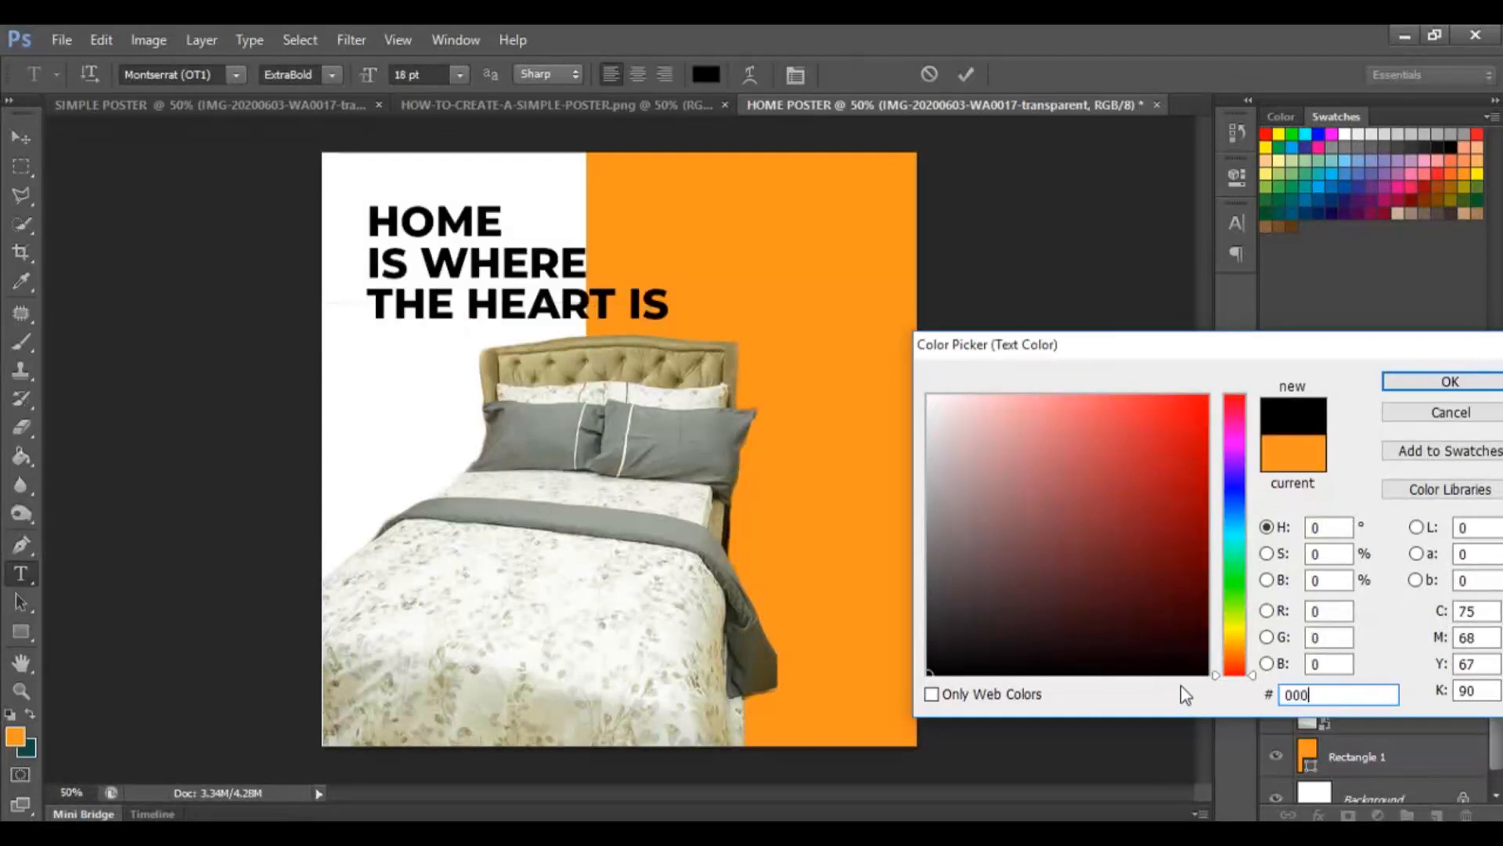
{"action": "left_click", "coordinate": [1419, 392]}
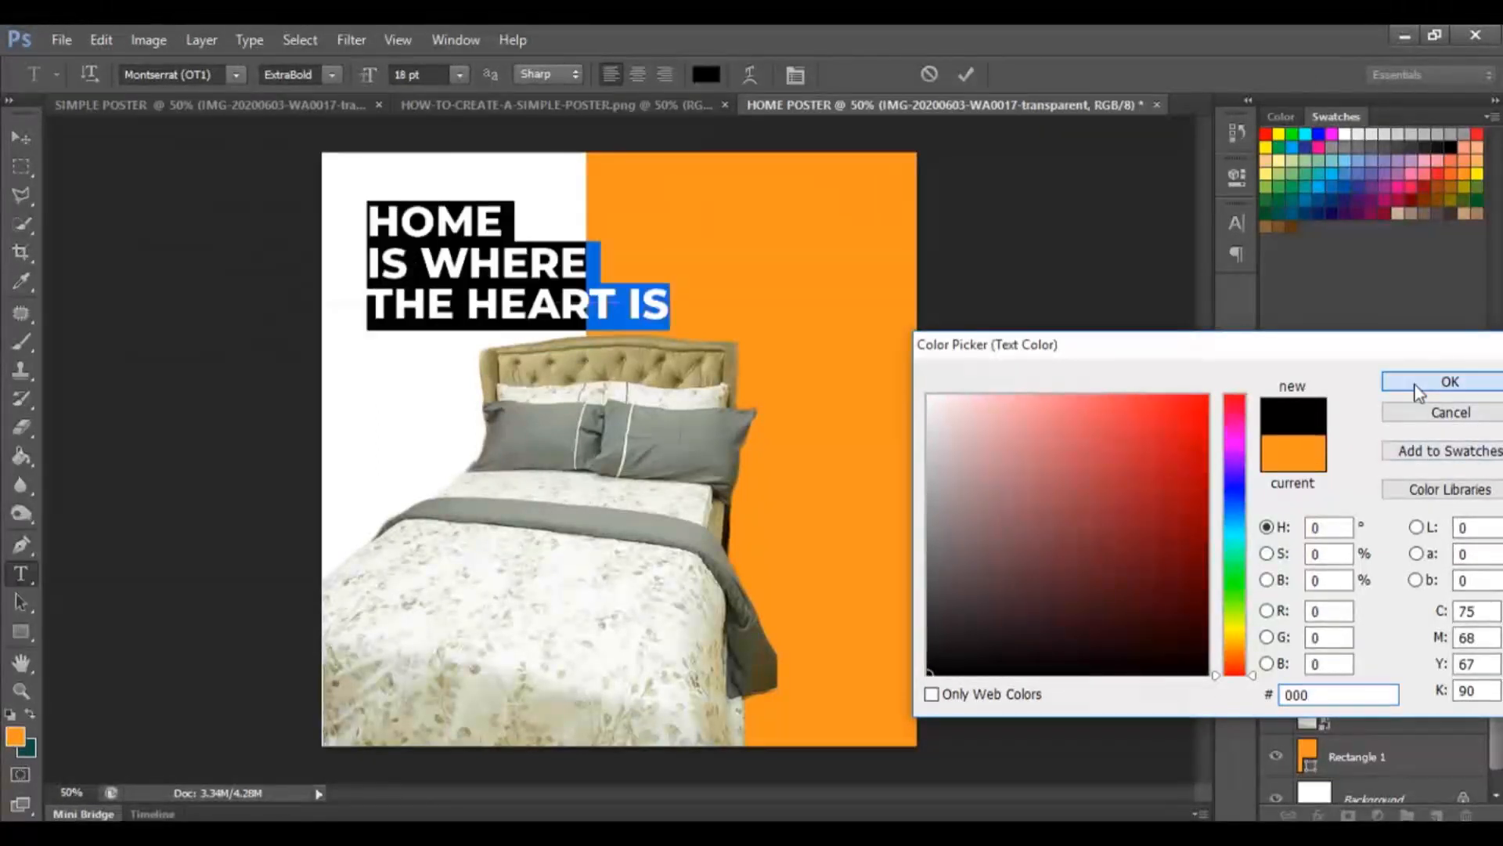
Commit the text and move the headline to the upper right over the orange rectangle.
{"action": "left_click", "coordinate": [532, 262]}
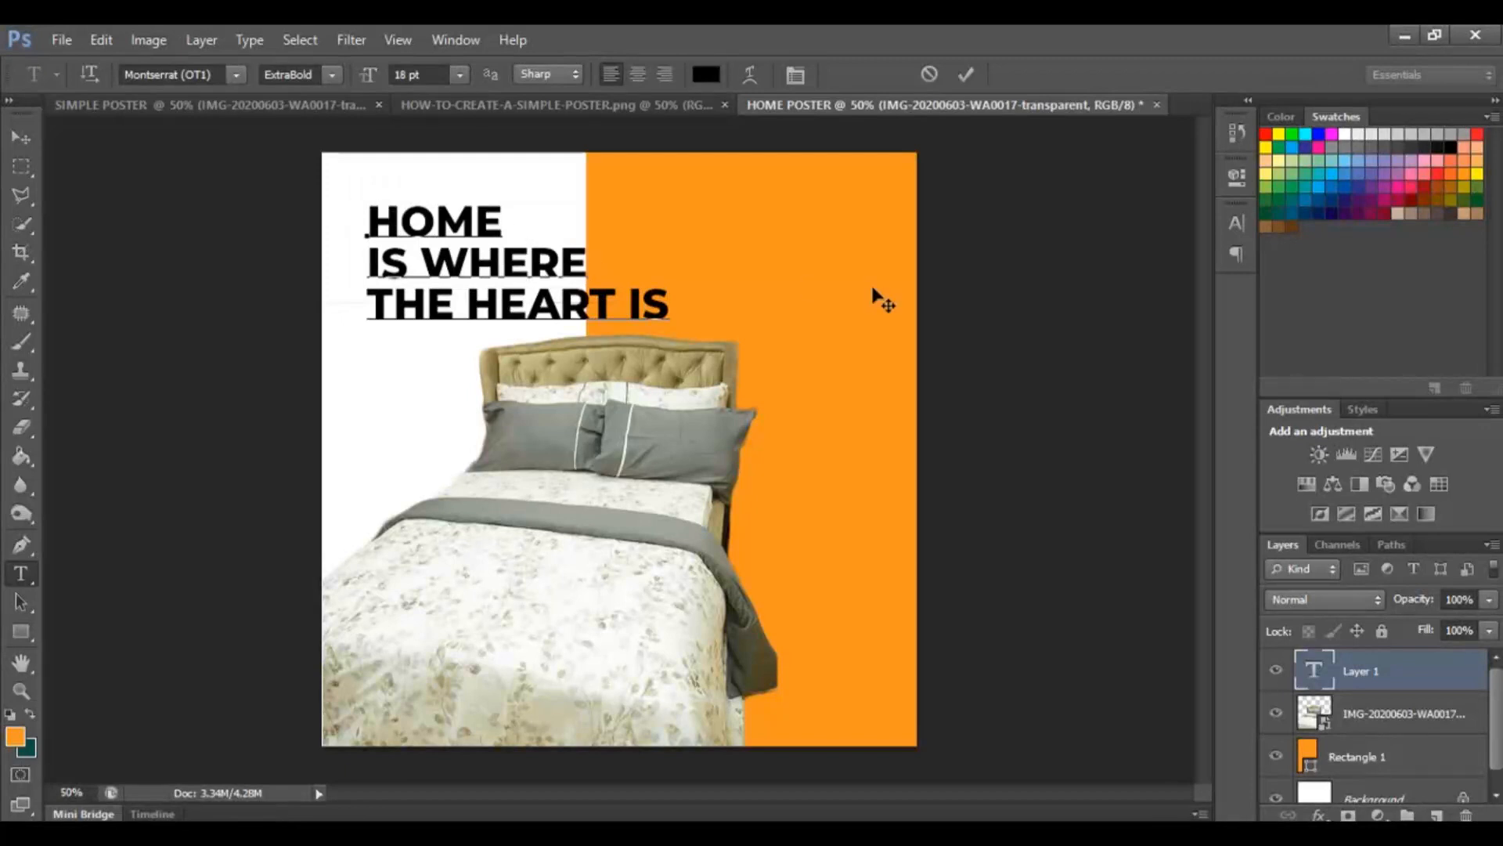
{"action": "left_click", "coordinate": [21, 139]}
{"action": "left_click_drag", "start_coordinate": [494, 283], "coordinate": [725, 282]}
Compare with the reference poster, then skew the orange rectangle so its left edge slants from the top-left corner to the bottom edge, and commit.
{"action": "left_click", "coordinate": [576, 102]}
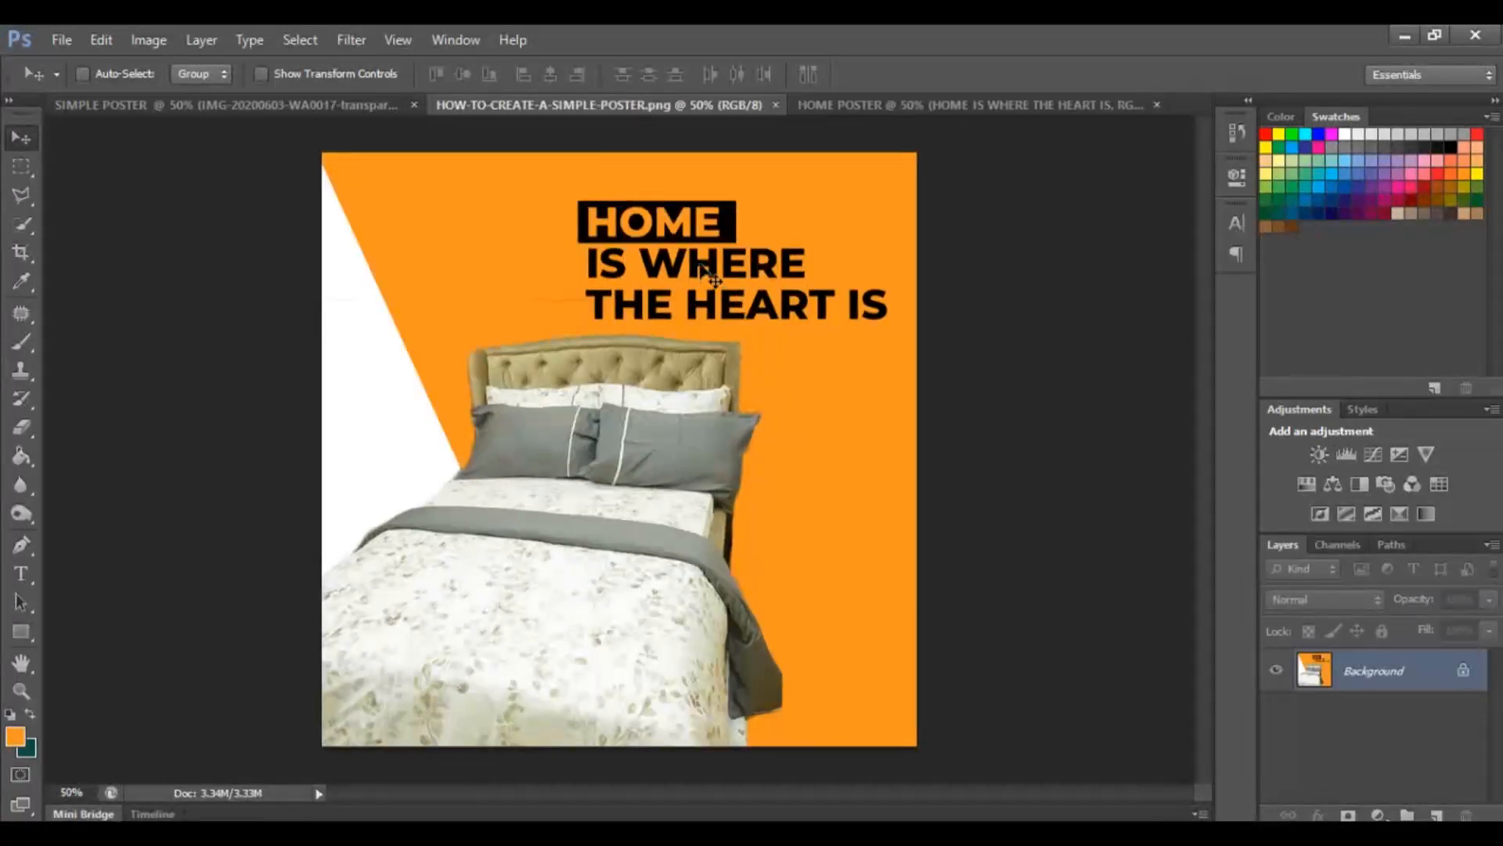
{"action": "left_click", "coordinate": [831, 106]}
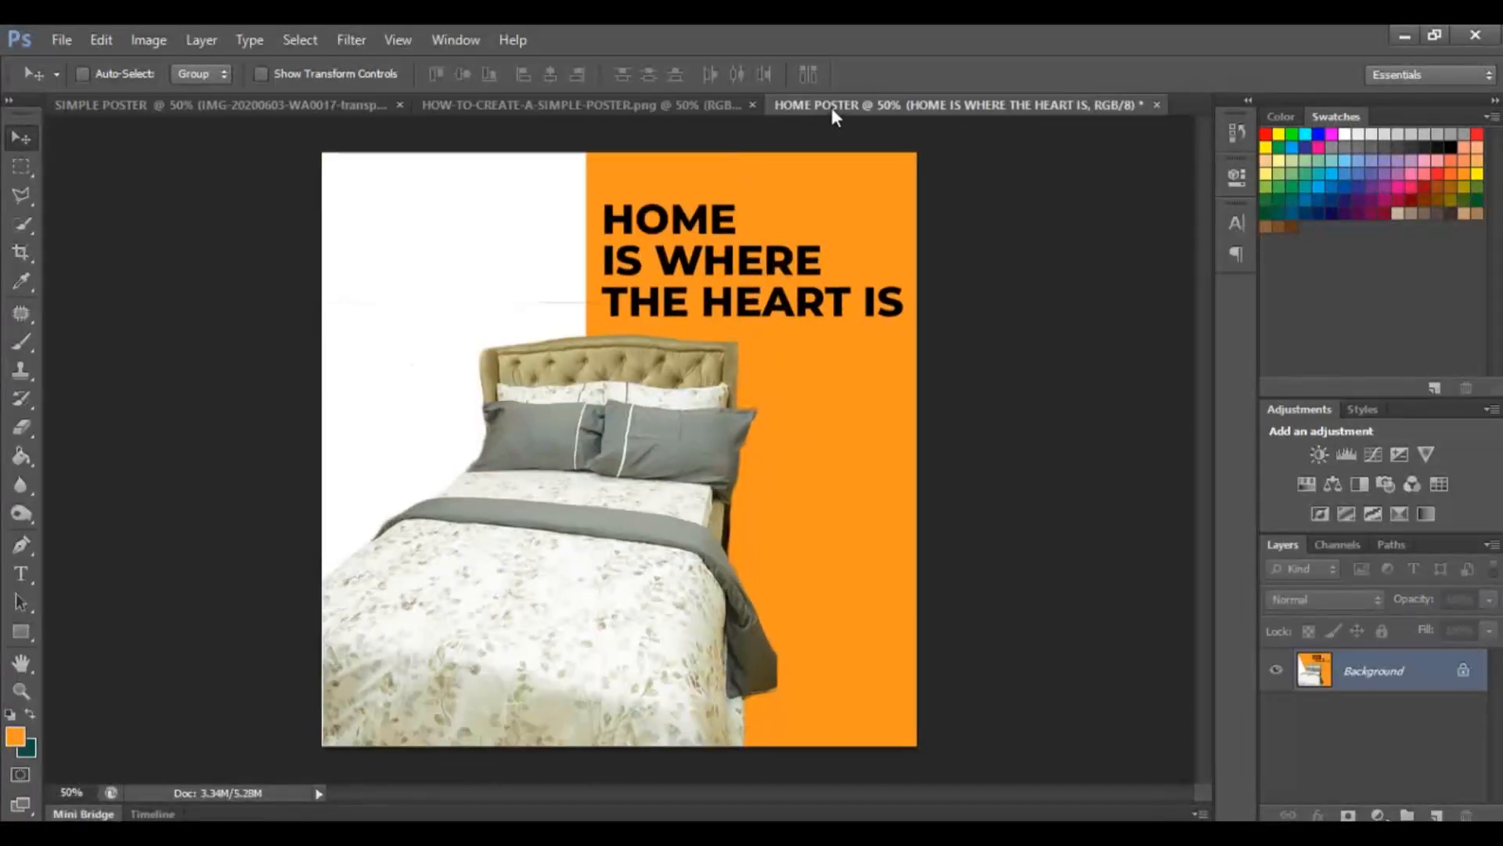
{"action": "left_click", "coordinate": [714, 111]}
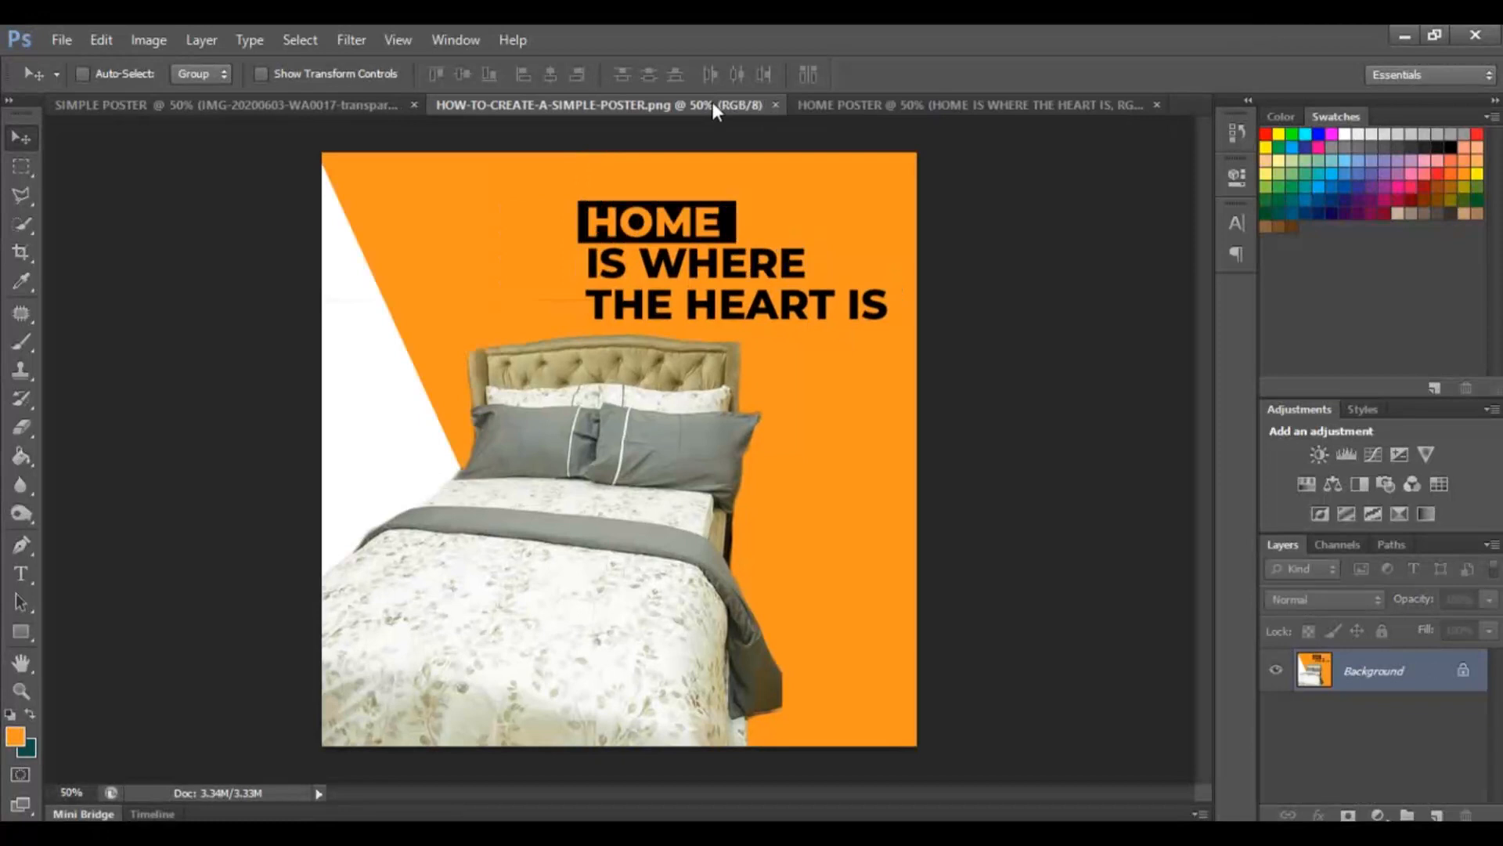
{"action": "left_click", "coordinate": [858, 102]}
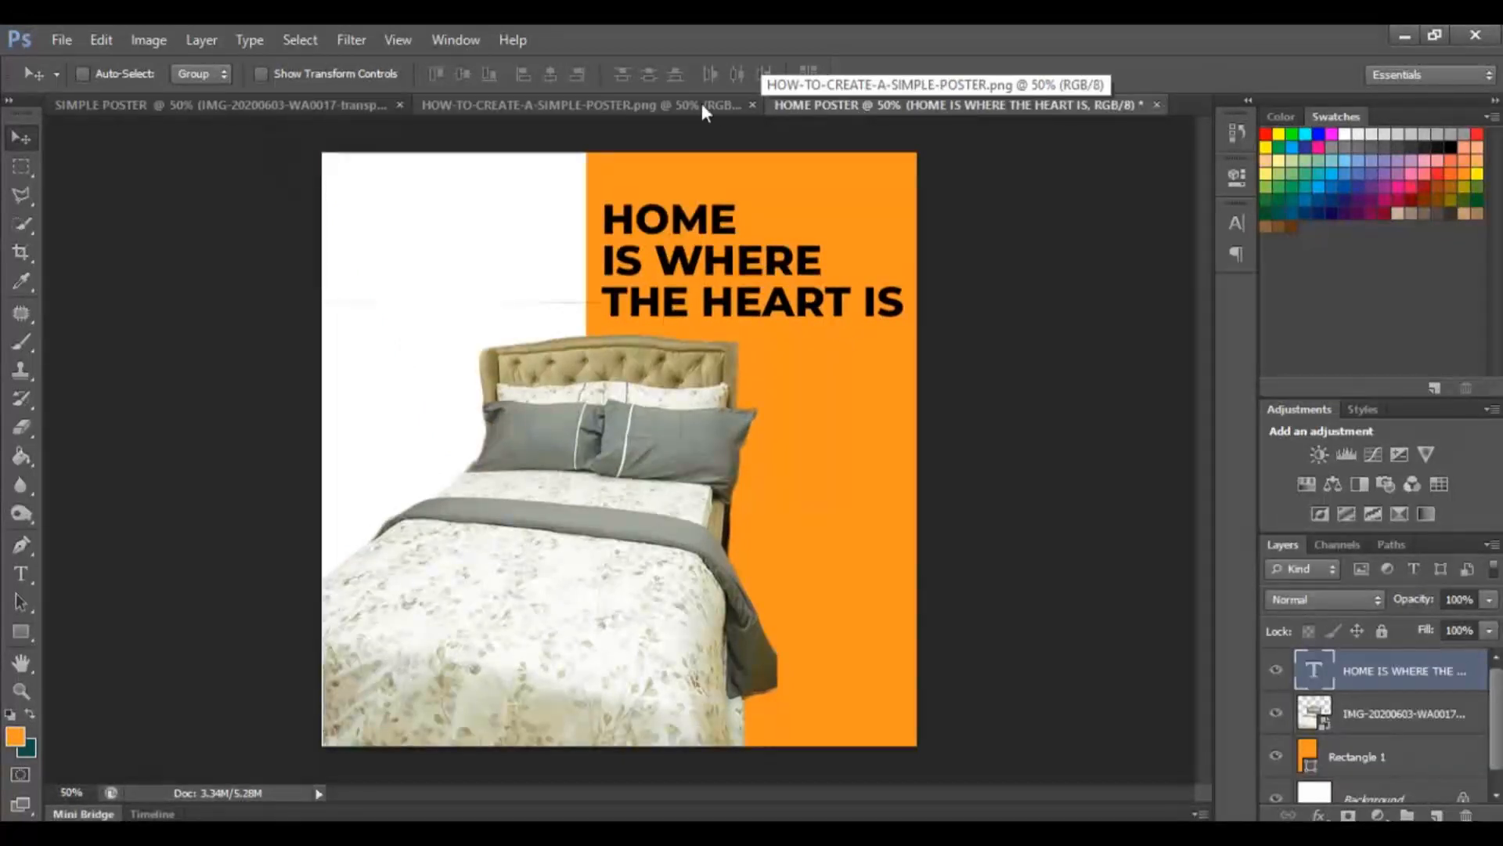
{"action": "left_click", "coordinate": [684, 101]}
{"action": "left_click", "coordinate": [883, 110]}
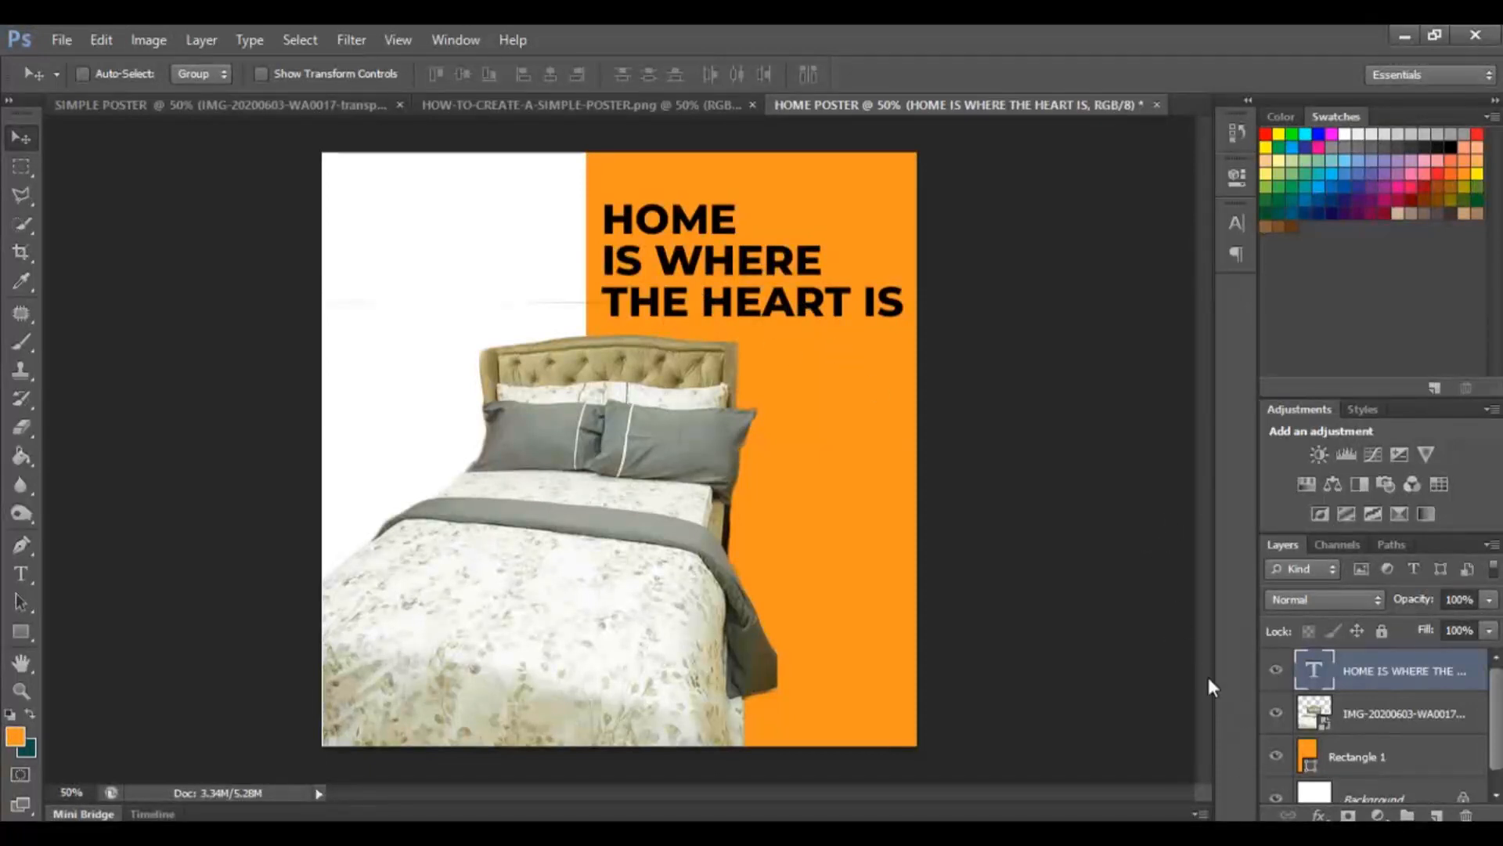
{"action": "left_click", "coordinate": [1407, 762]}
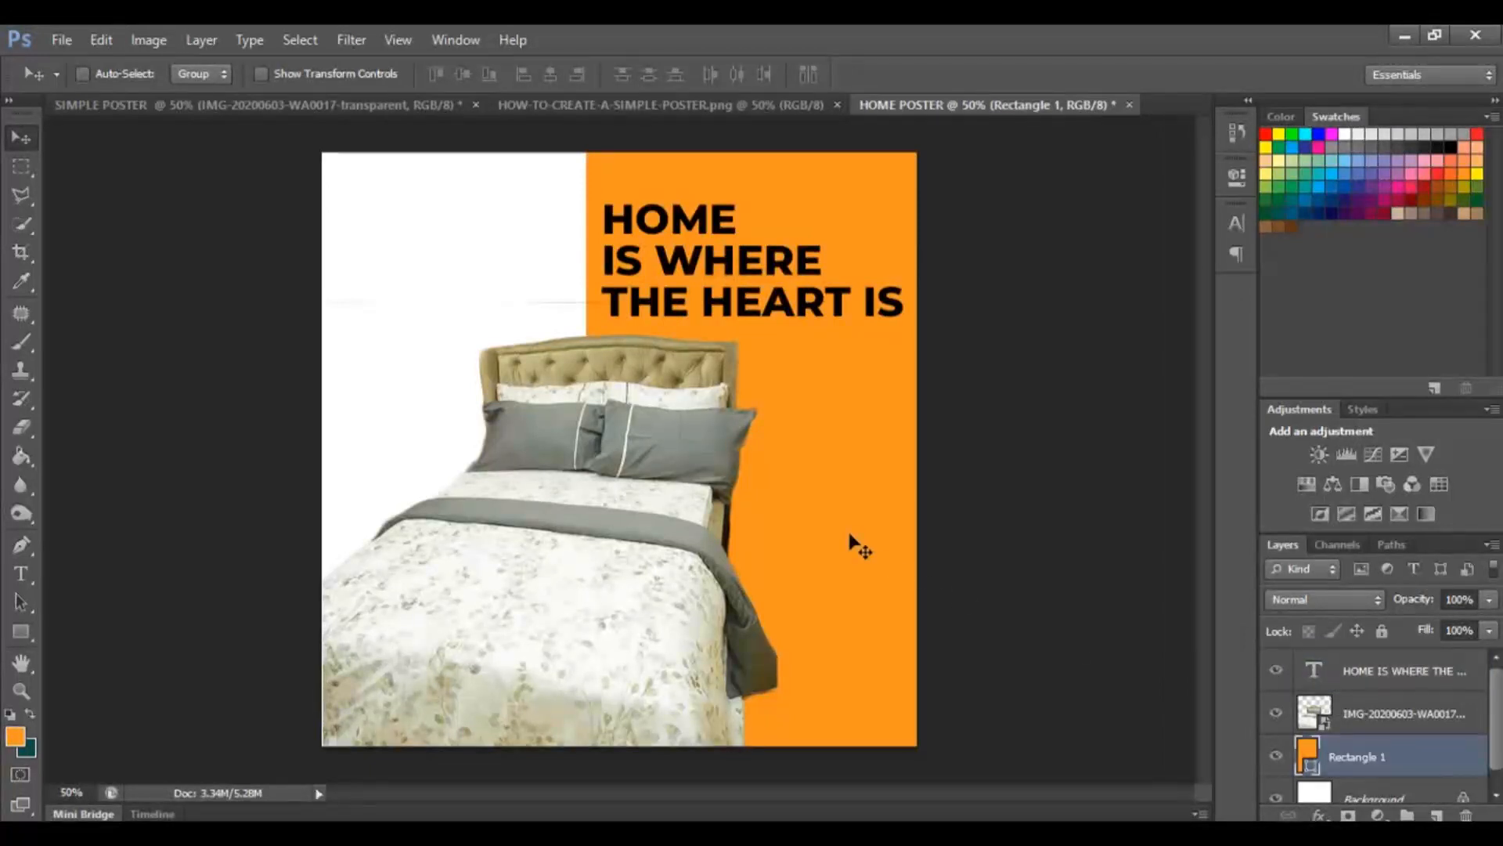
{"action": "left_click", "coordinate": [91, 36]}
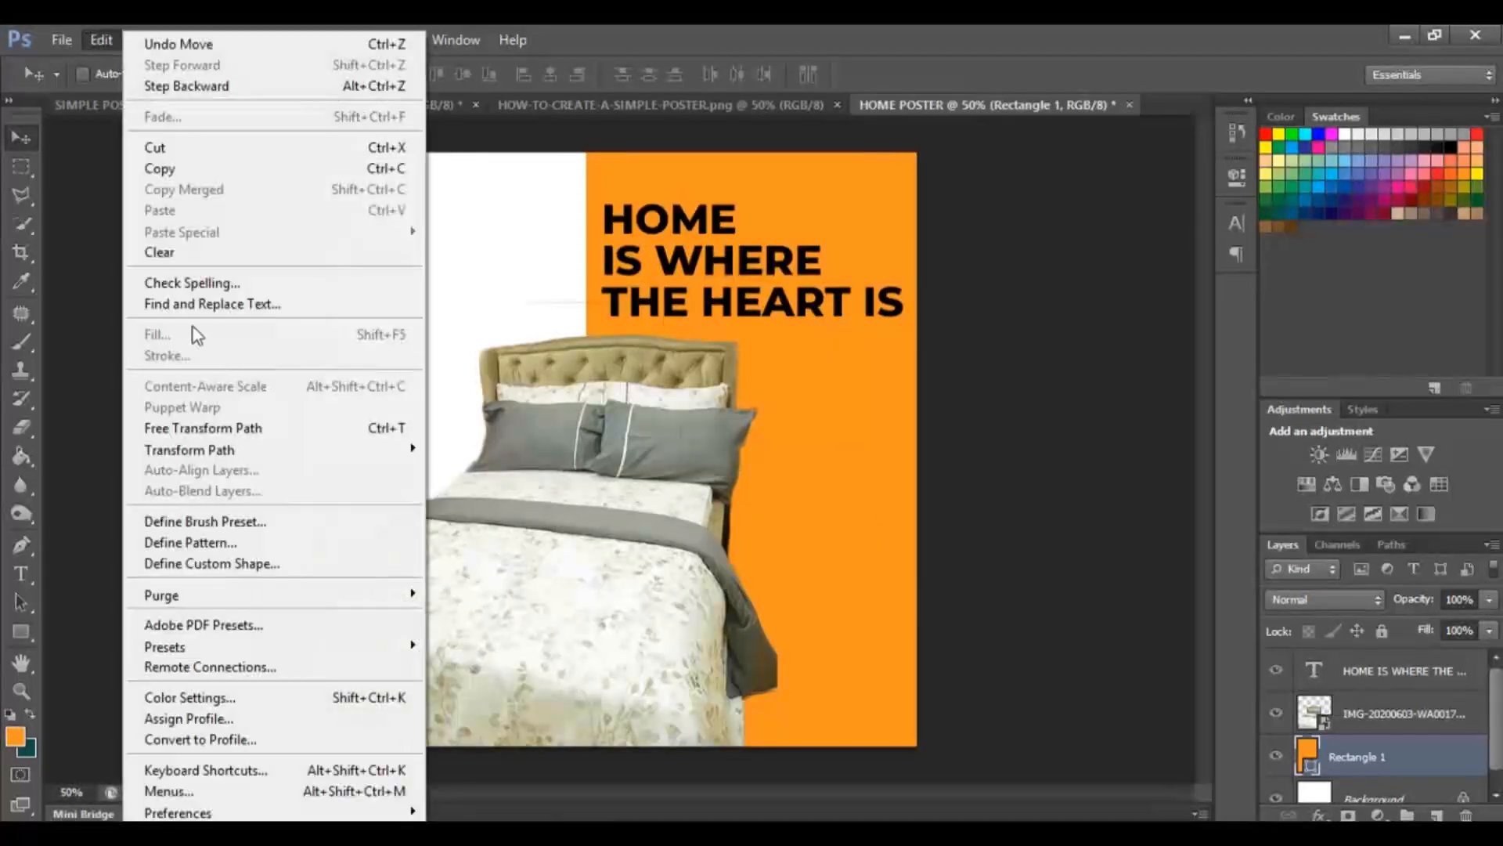
{"action": "left_click", "coordinate": [241, 426]}
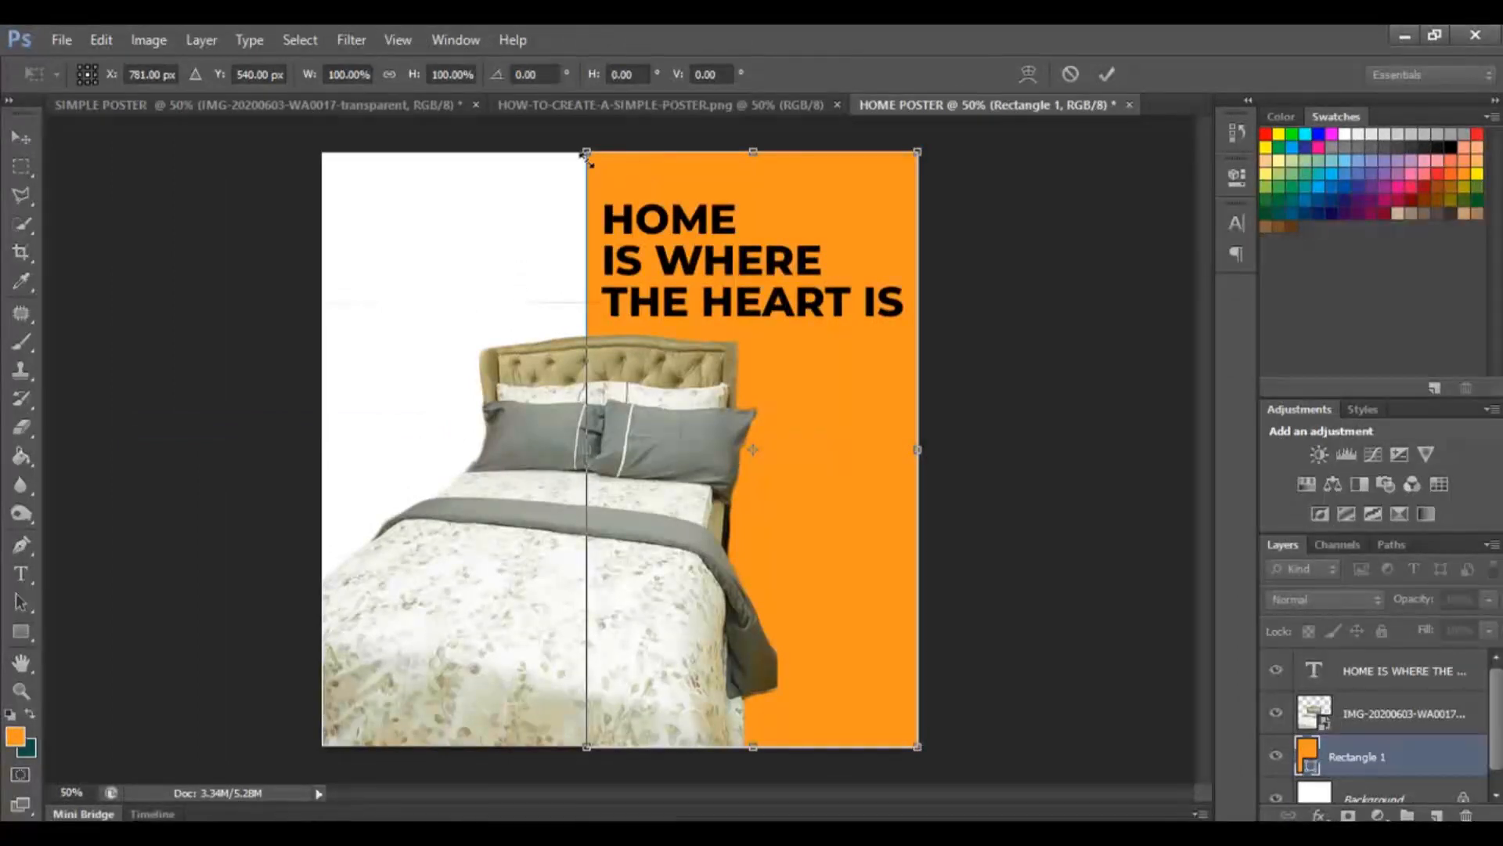
{"action": "mouse_move", "coordinate": [587, 449]}
{"action": "left_mouse_down"}
{"action": "mouse_move", "coordinate": [409, 448]}
{"action": "mouse_move", "coordinate": [648, 451]}
{"action": "mouse_move", "coordinate": [591, 450]}
{"action": "left_mouse_up"}
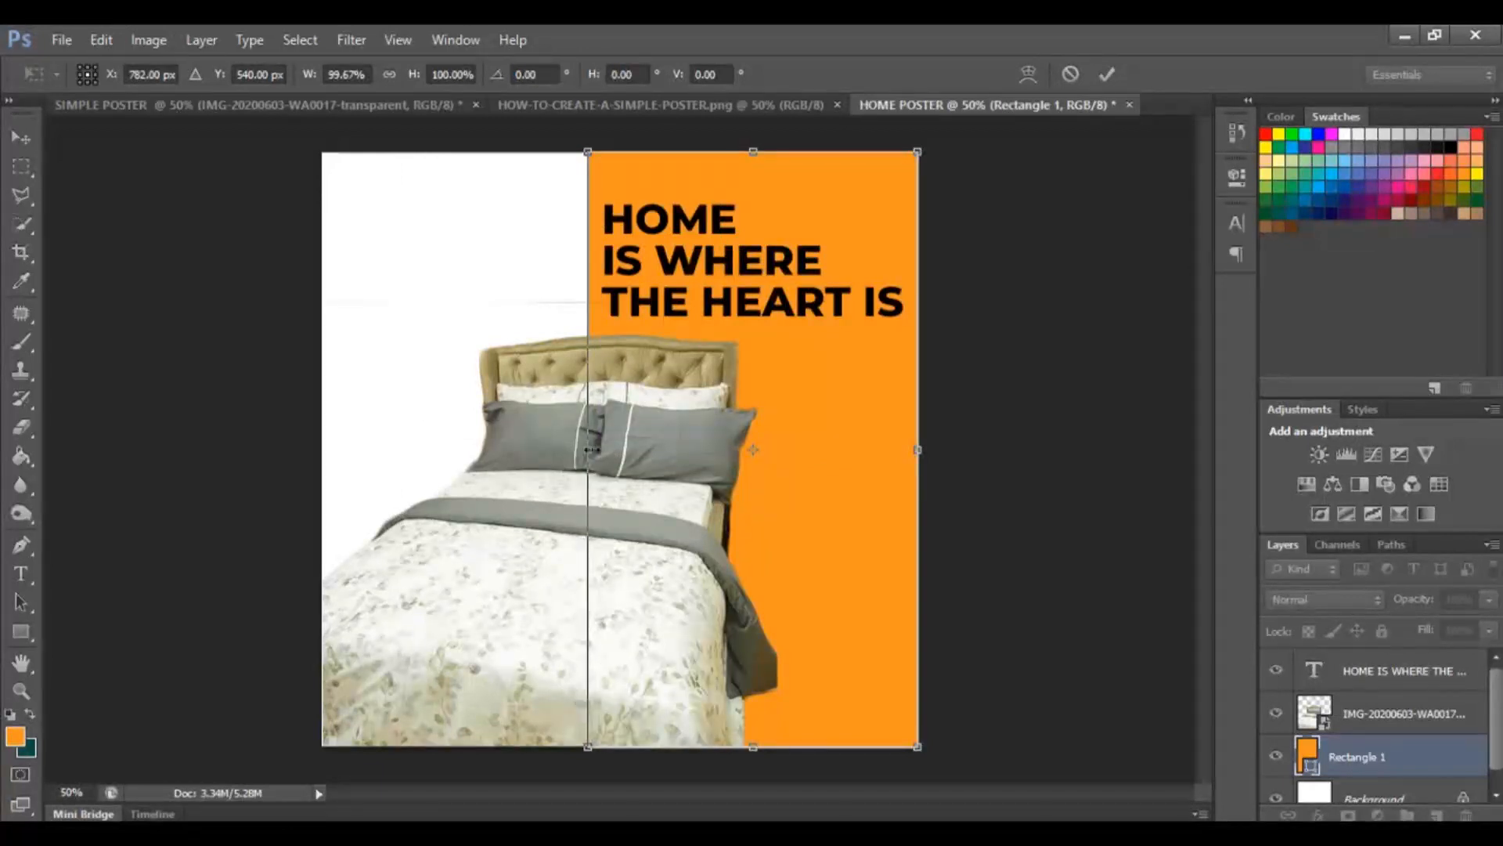
{"action": "right_click", "coordinate": [608, 188]}
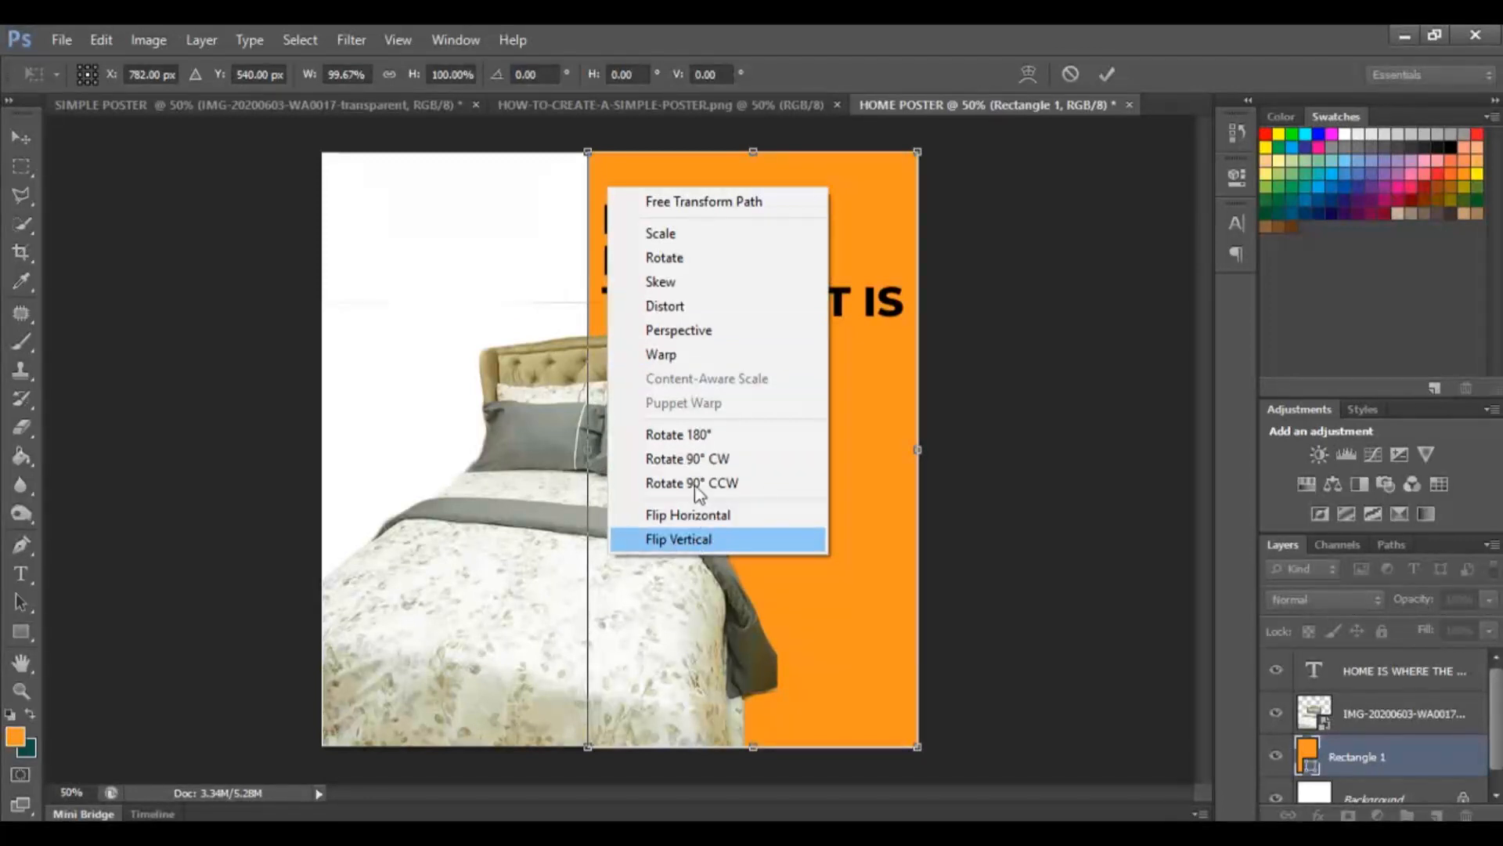
{"action": "left_click", "coordinate": [655, 283]}
{"action": "left_click_drag", "start_coordinate": [589, 154], "coordinate": [319, 159]}
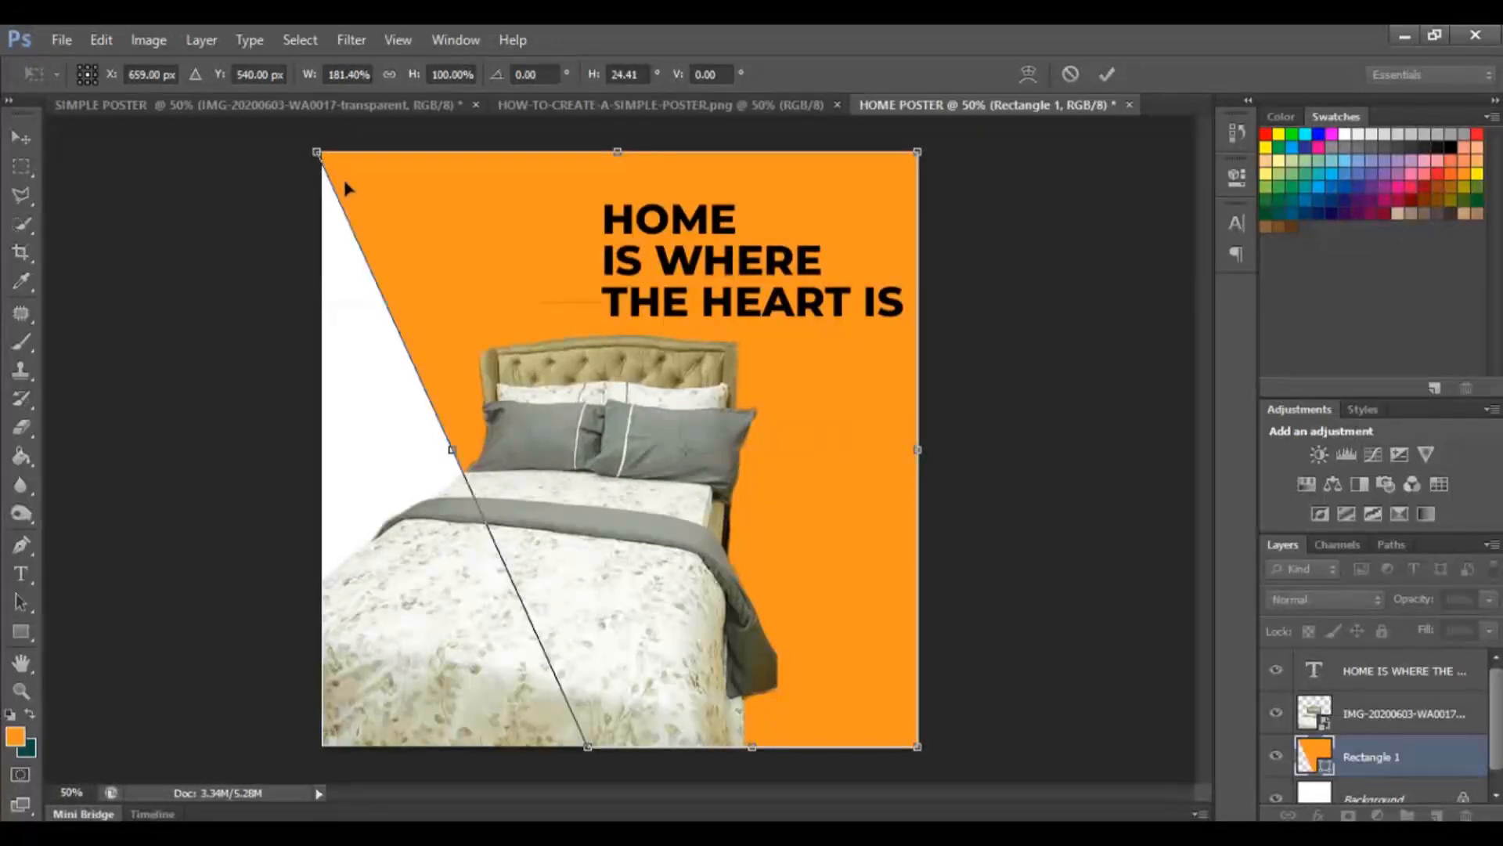
{"action": "left_click_drag", "start_coordinate": [592, 748], "coordinate": [671, 758]}
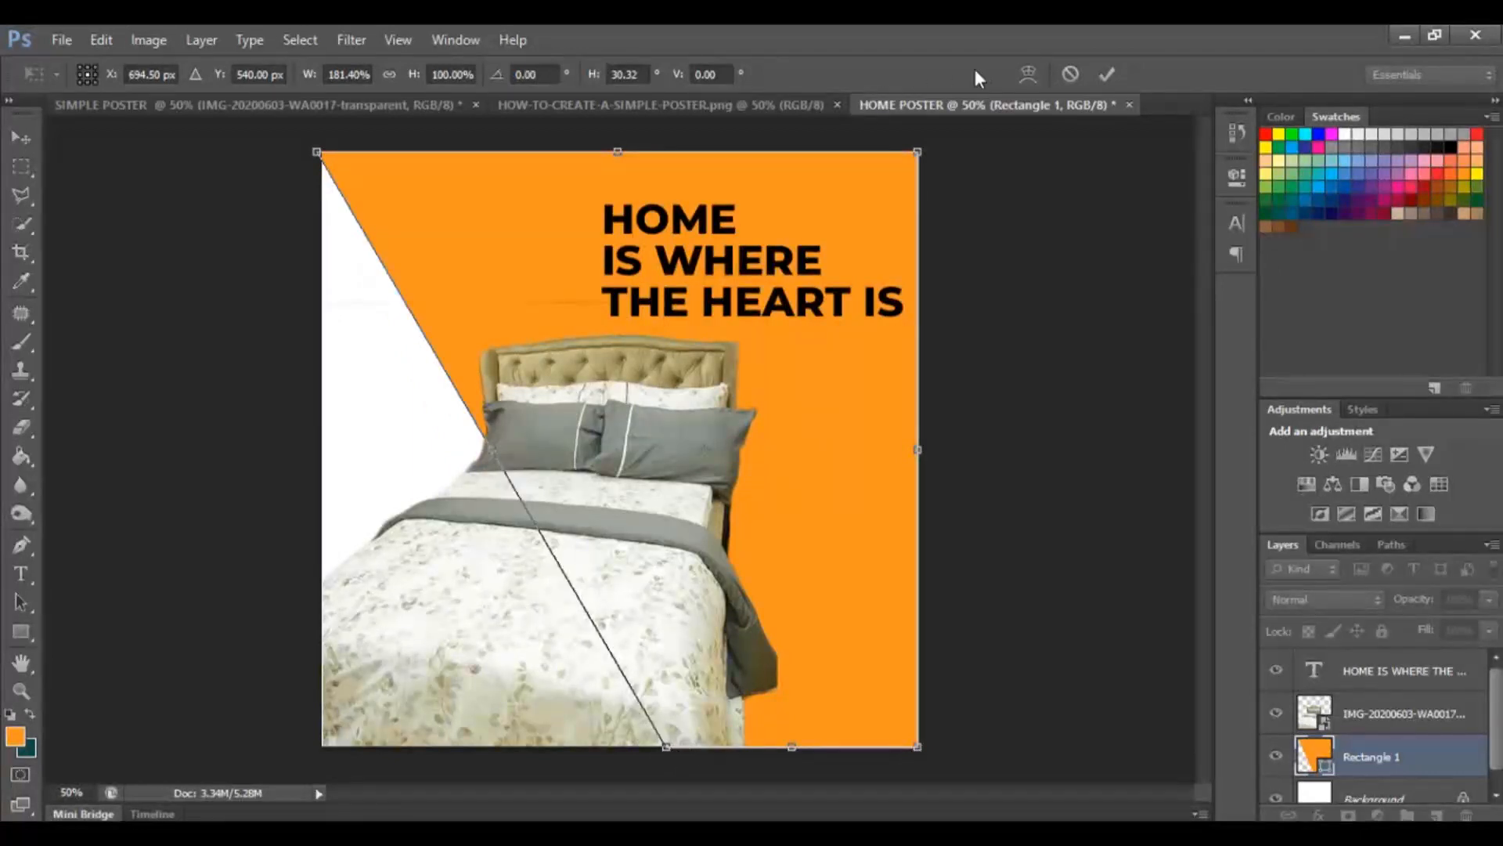
{"action": "left_click", "coordinate": [1106, 77]}
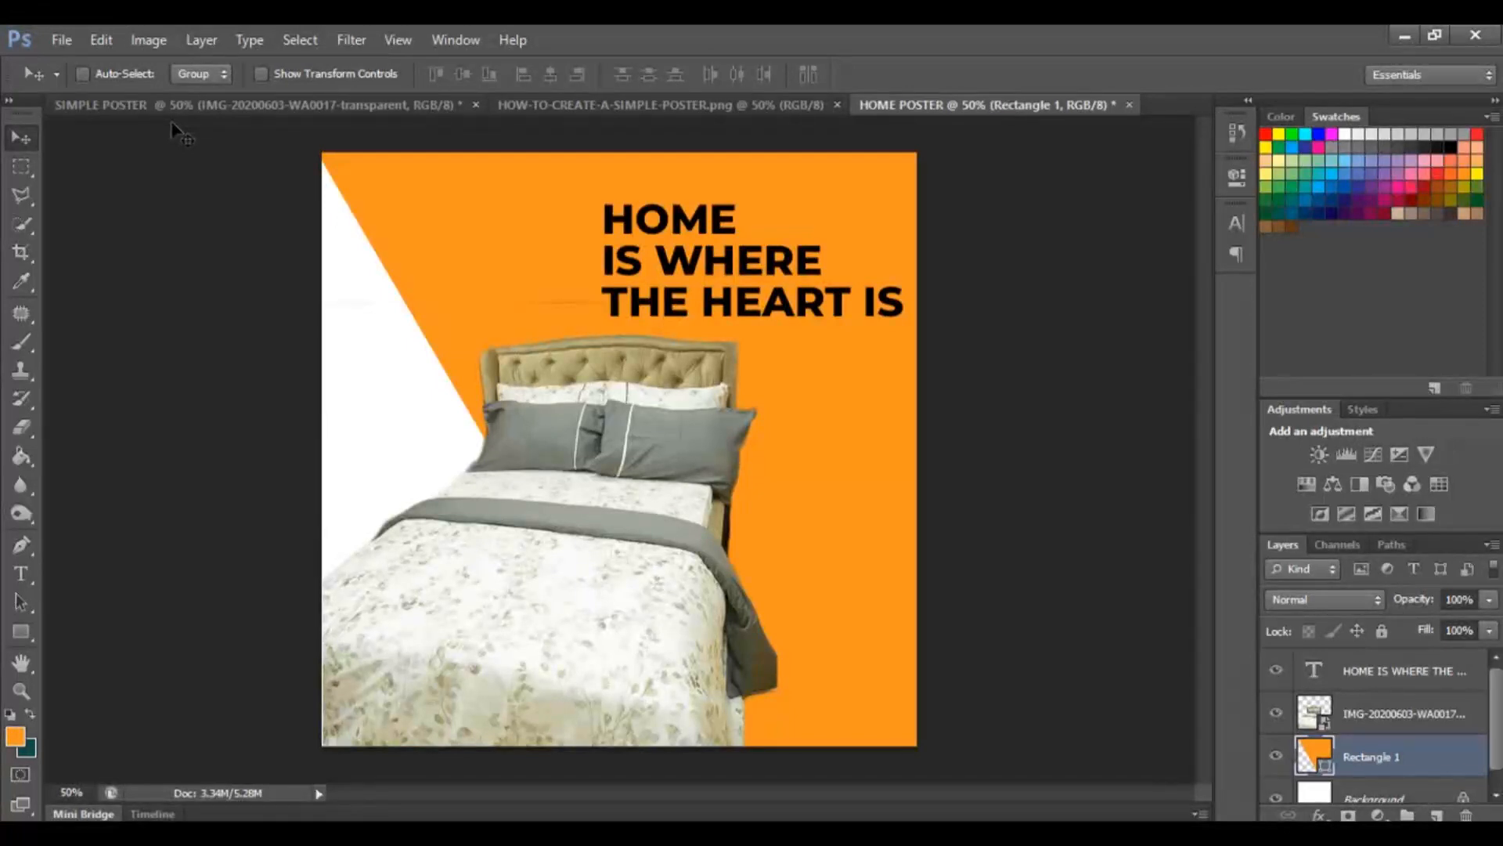
Move the headline text layer slightly upward.
{"action": "left_click_drag", "start_coordinate": [472, 225], "coordinate": [540, 192]}
{"action": "left_click", "coordinate": [1387, 678]}
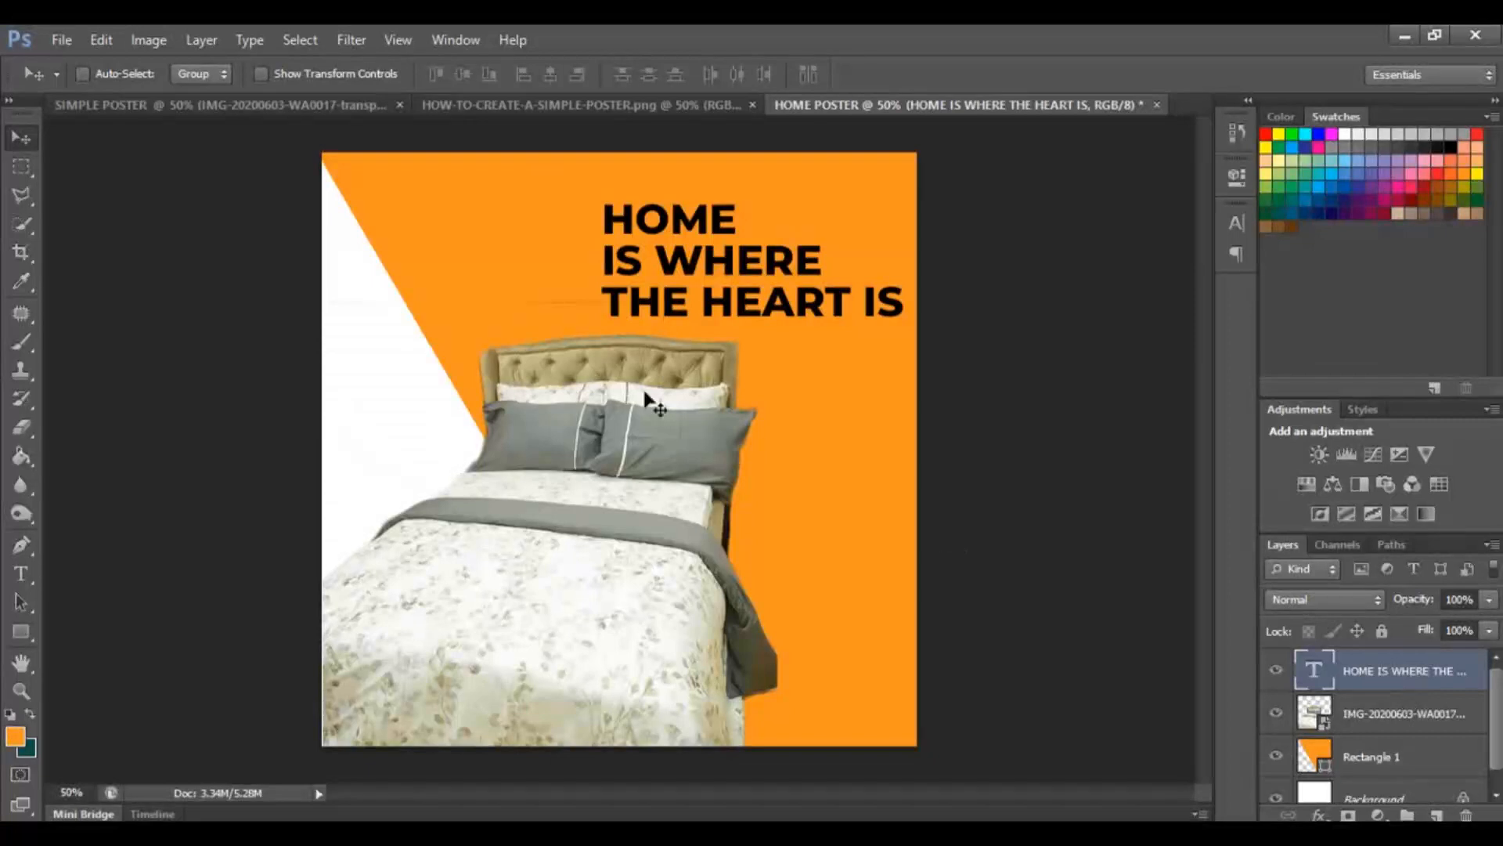
{"action": "left_click_drag", "start_coordinate": [811, 288], "coordinate": [802, 258]}
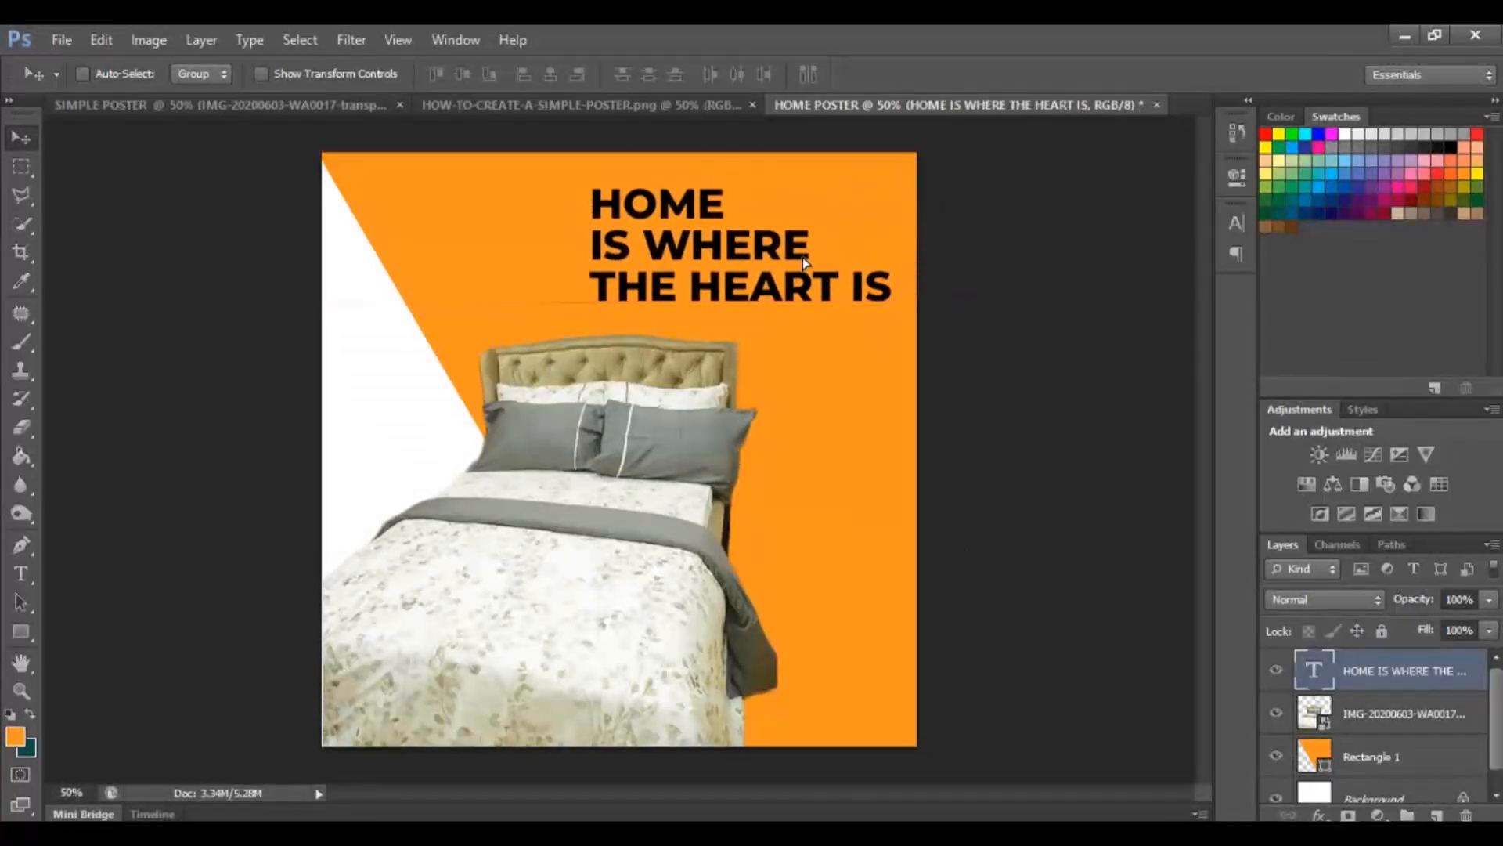
Try to move the locked Background layer and dismiss the warning.
{"action": "scroll", "coordinate": [1358, 759], "scroll_direction": "down", "scroll_amount": 1}
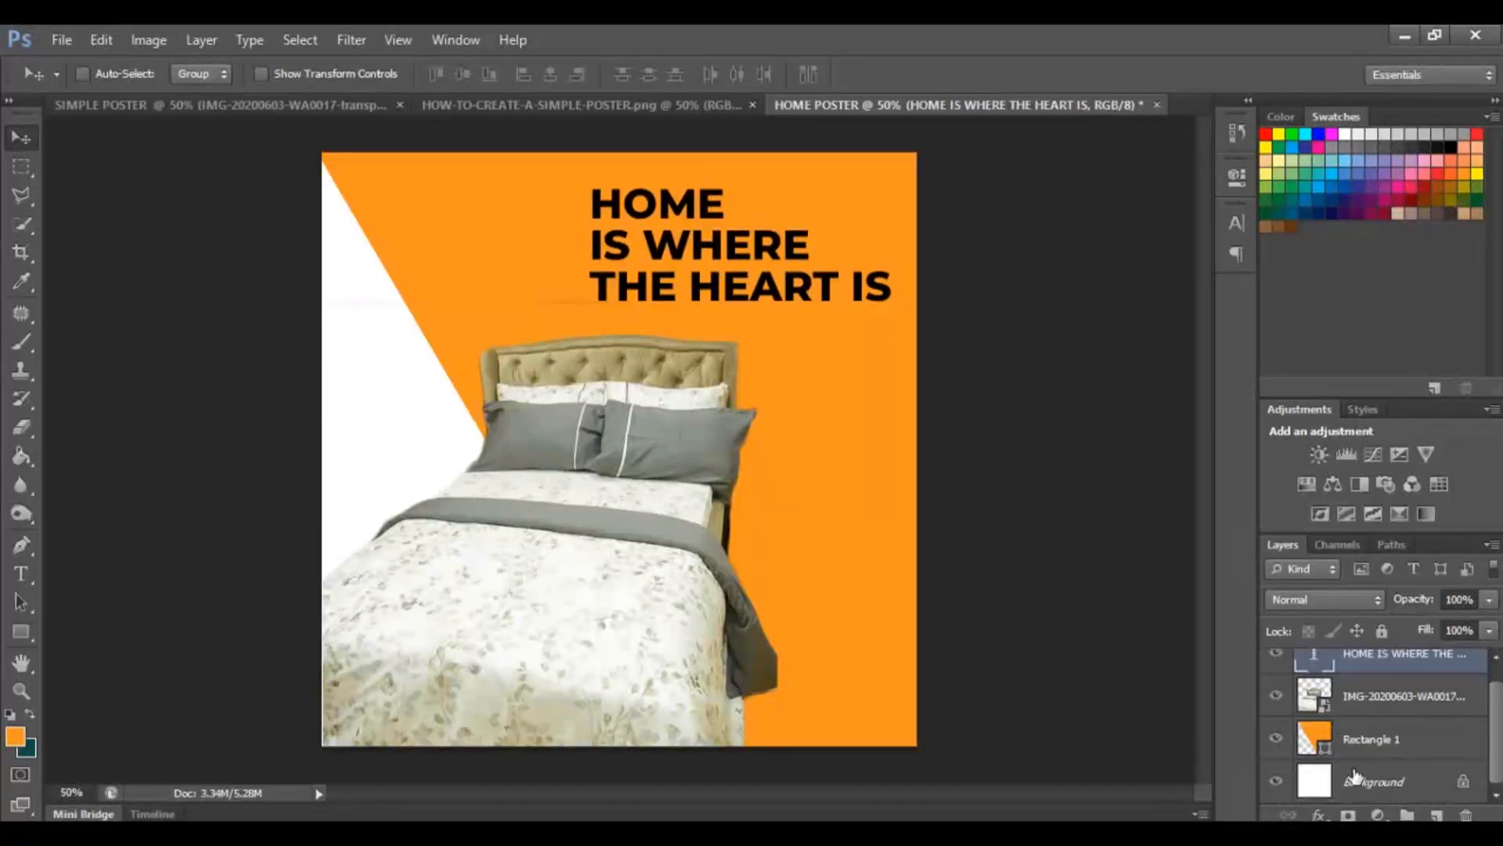
{"action": "left_click", "coordinate": [1365, 778]}
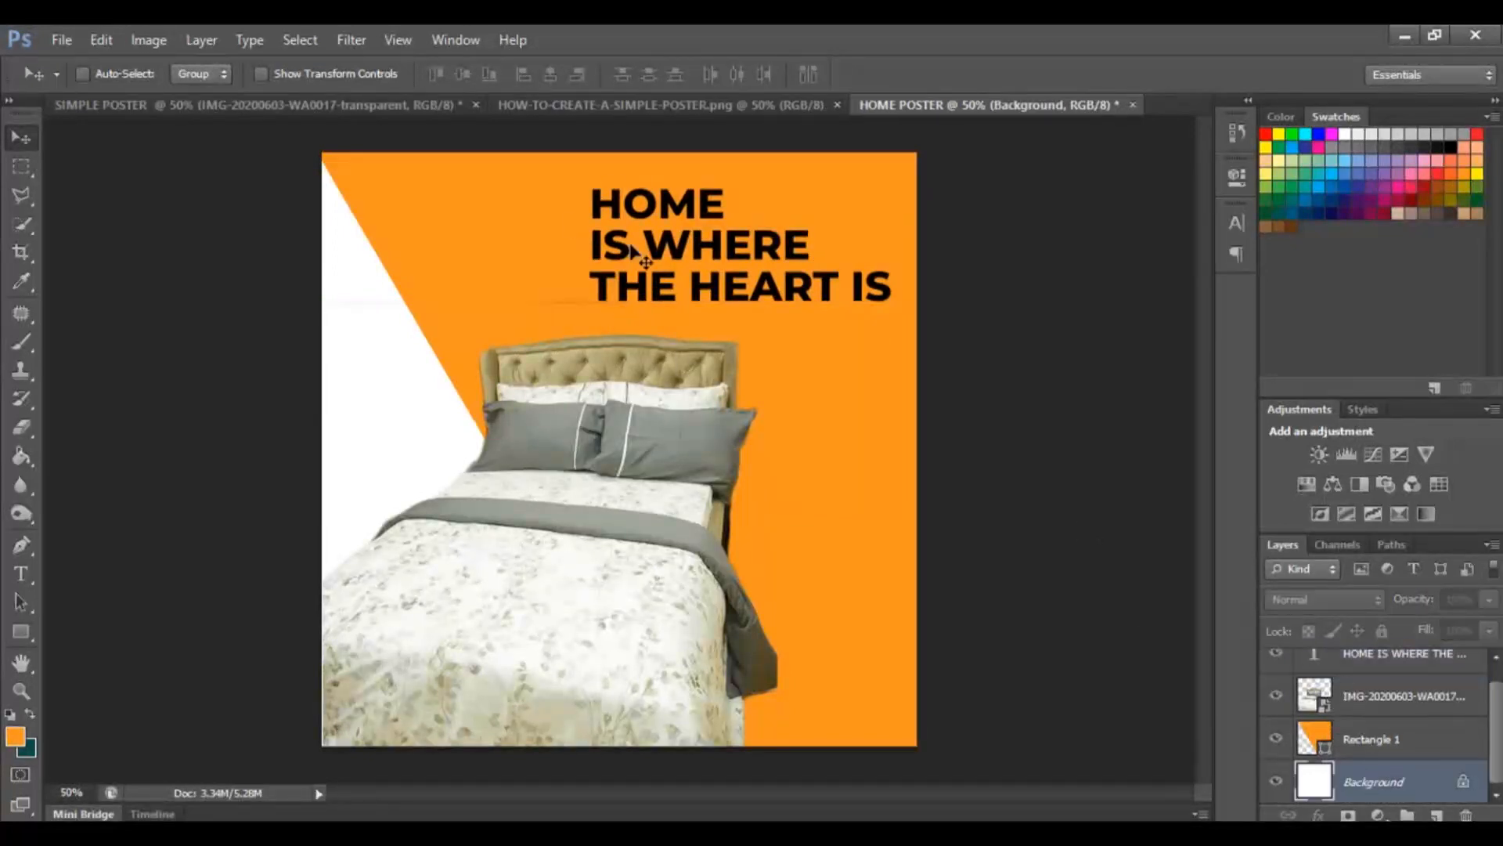
{"action": "left_click_drag", "start_coordinate": [462, 517], "coordinate": [603, 305]}
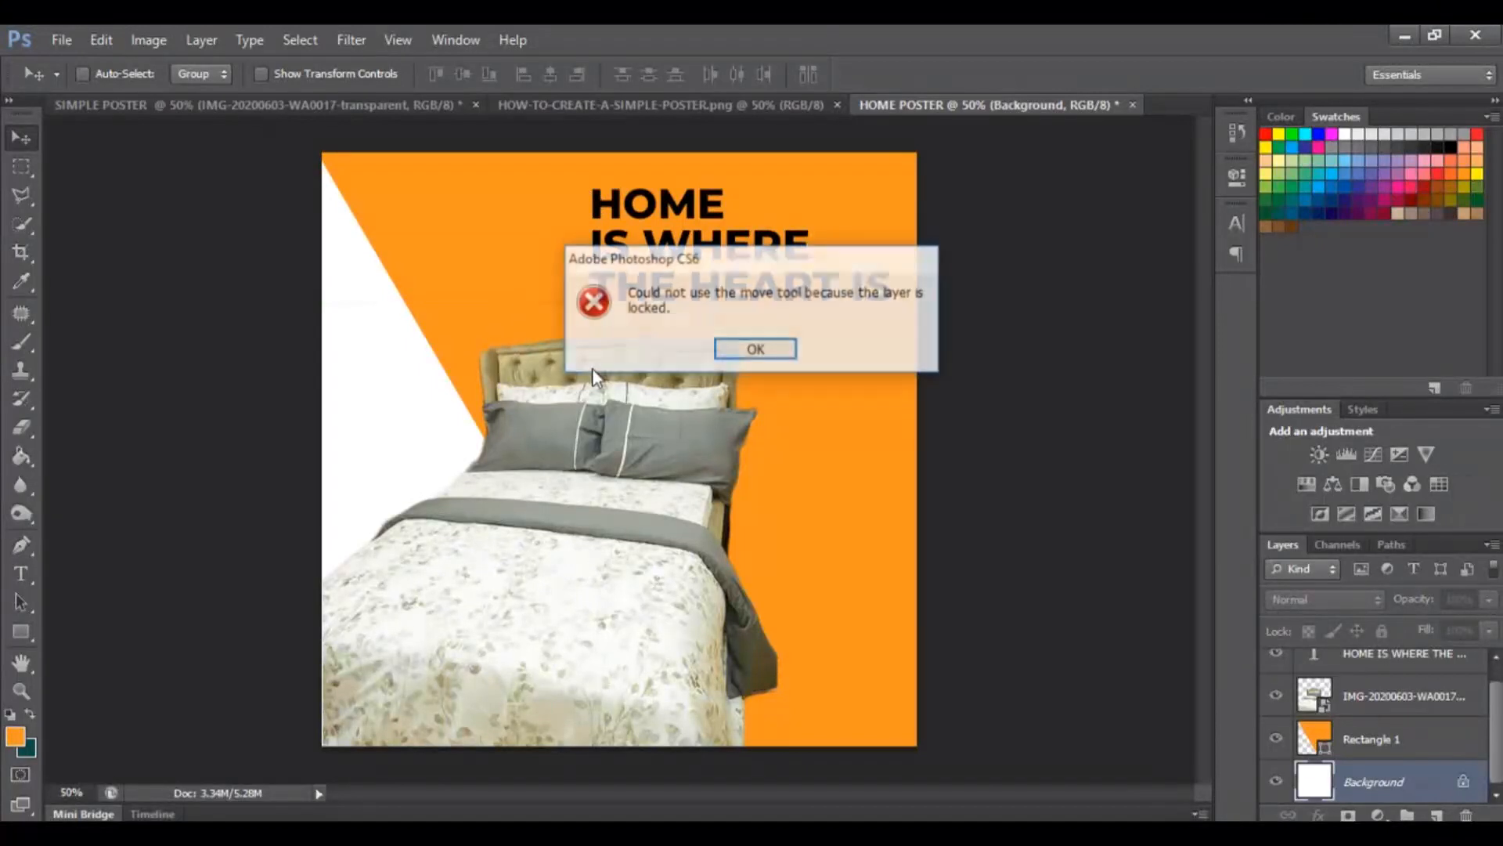
{"action": "left_click", "coordinate": [757, 350]}
{"action": "scroll", "coordinate": [1372, 711], "scroll_direction": "up", "scroll_amount": 1}
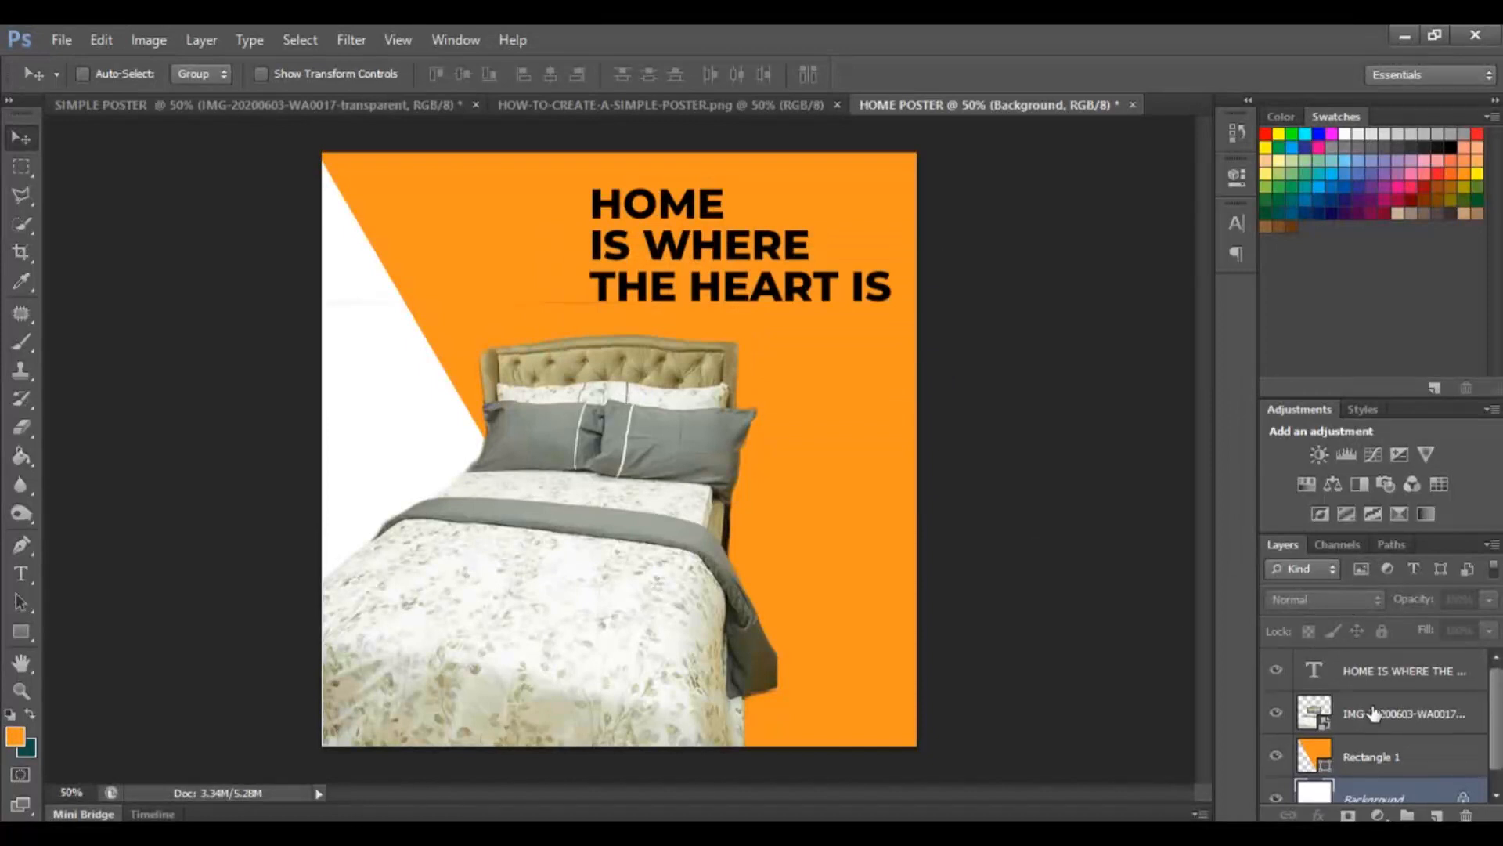
Compare with the reference poster and draw a rectangle about 262 × 74 px covering the word HOME.
{"action": "left_click", "coordinate": [581, 102]}
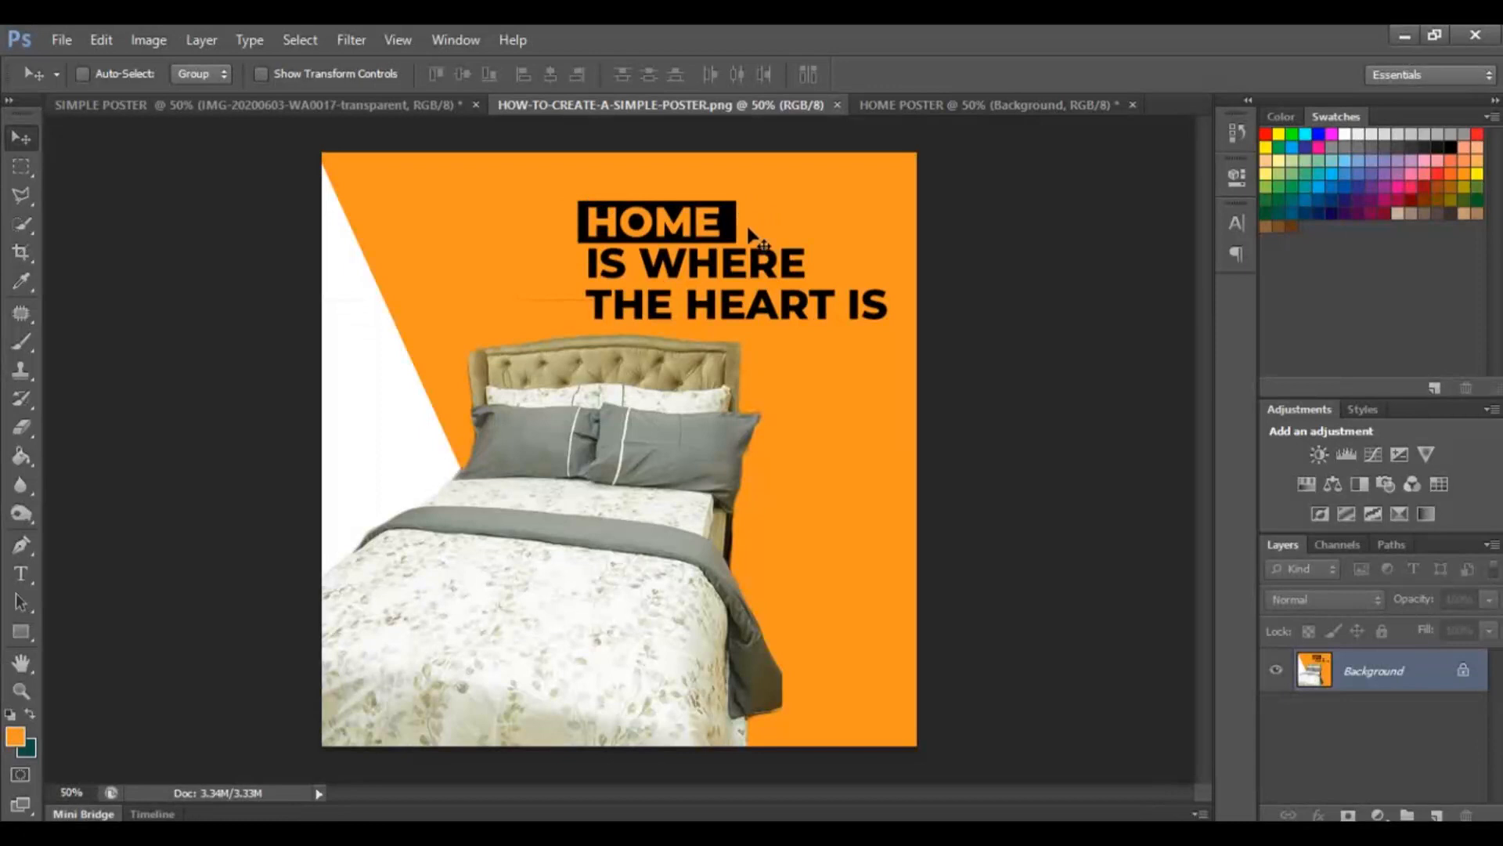
{"action": "left_click", "coordinate": [907, 117]}
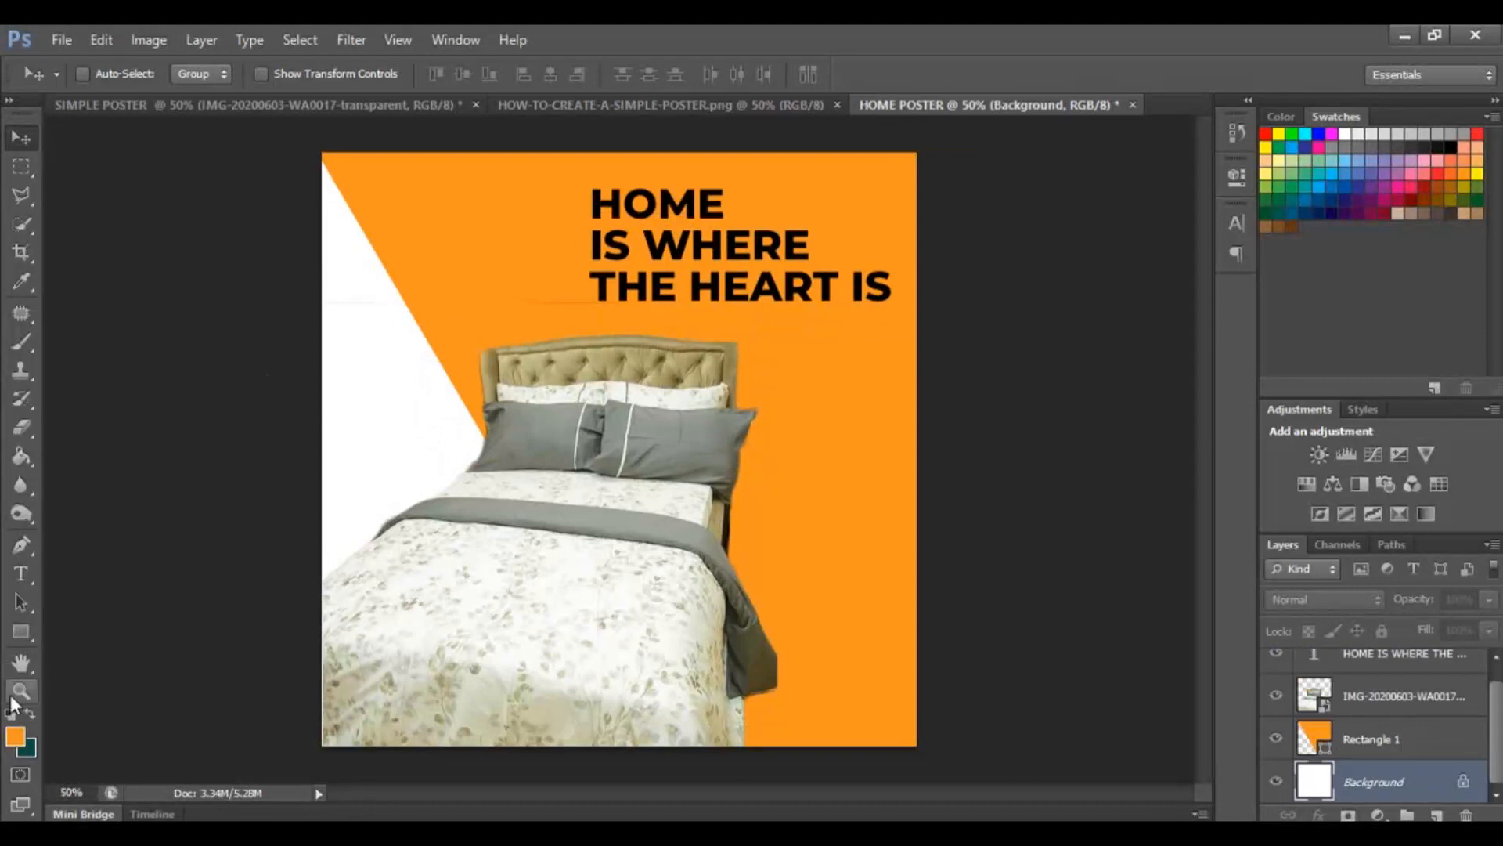
{"action": "left_click", "coordinate": [22, 637]}
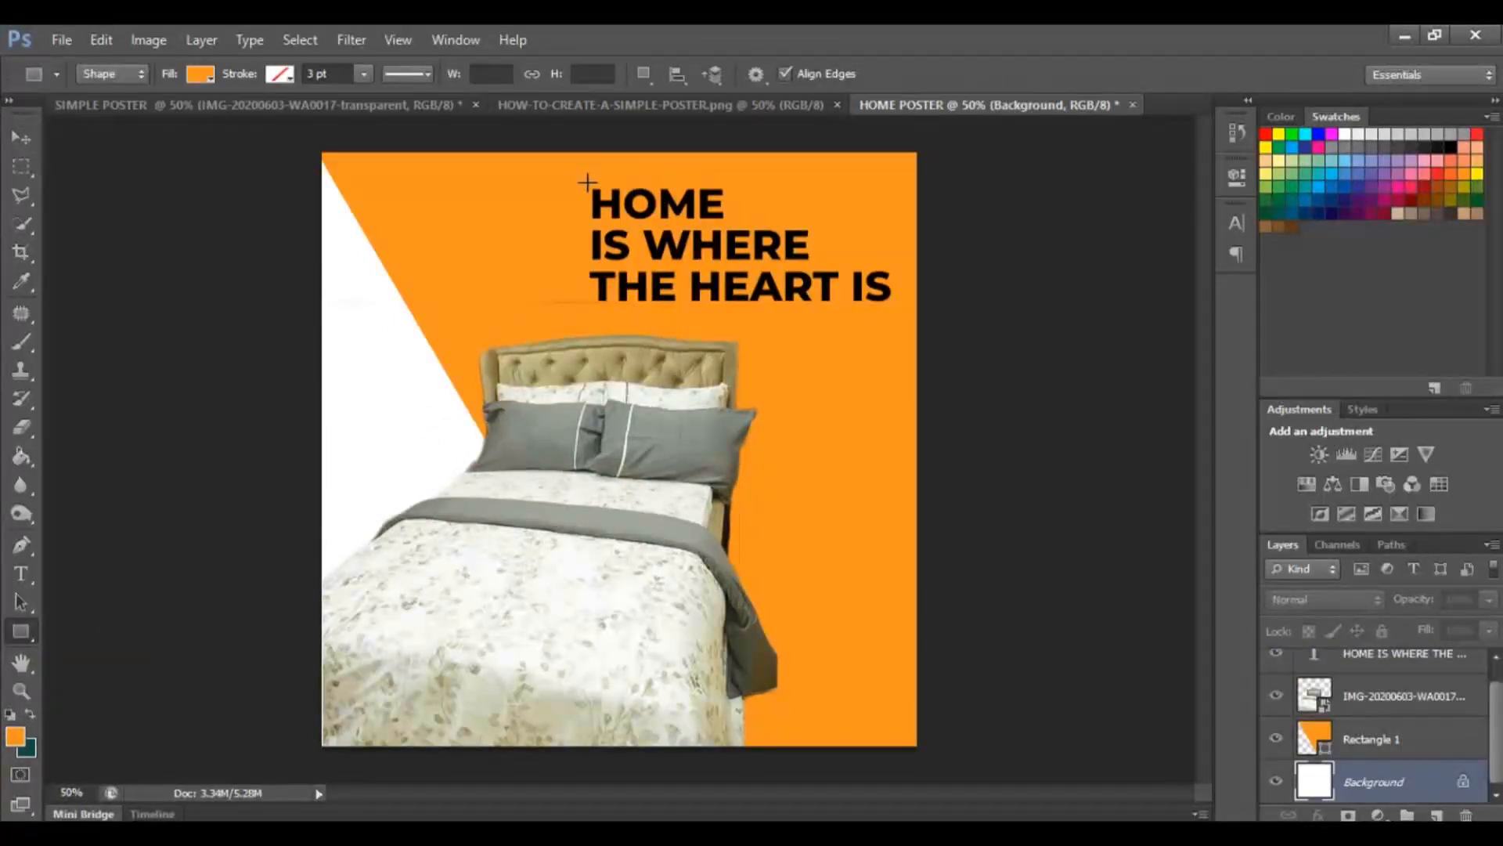
{"action": "left_click_drag", "start_coordinate": [588, 182], "coordinate": [731, 222]}
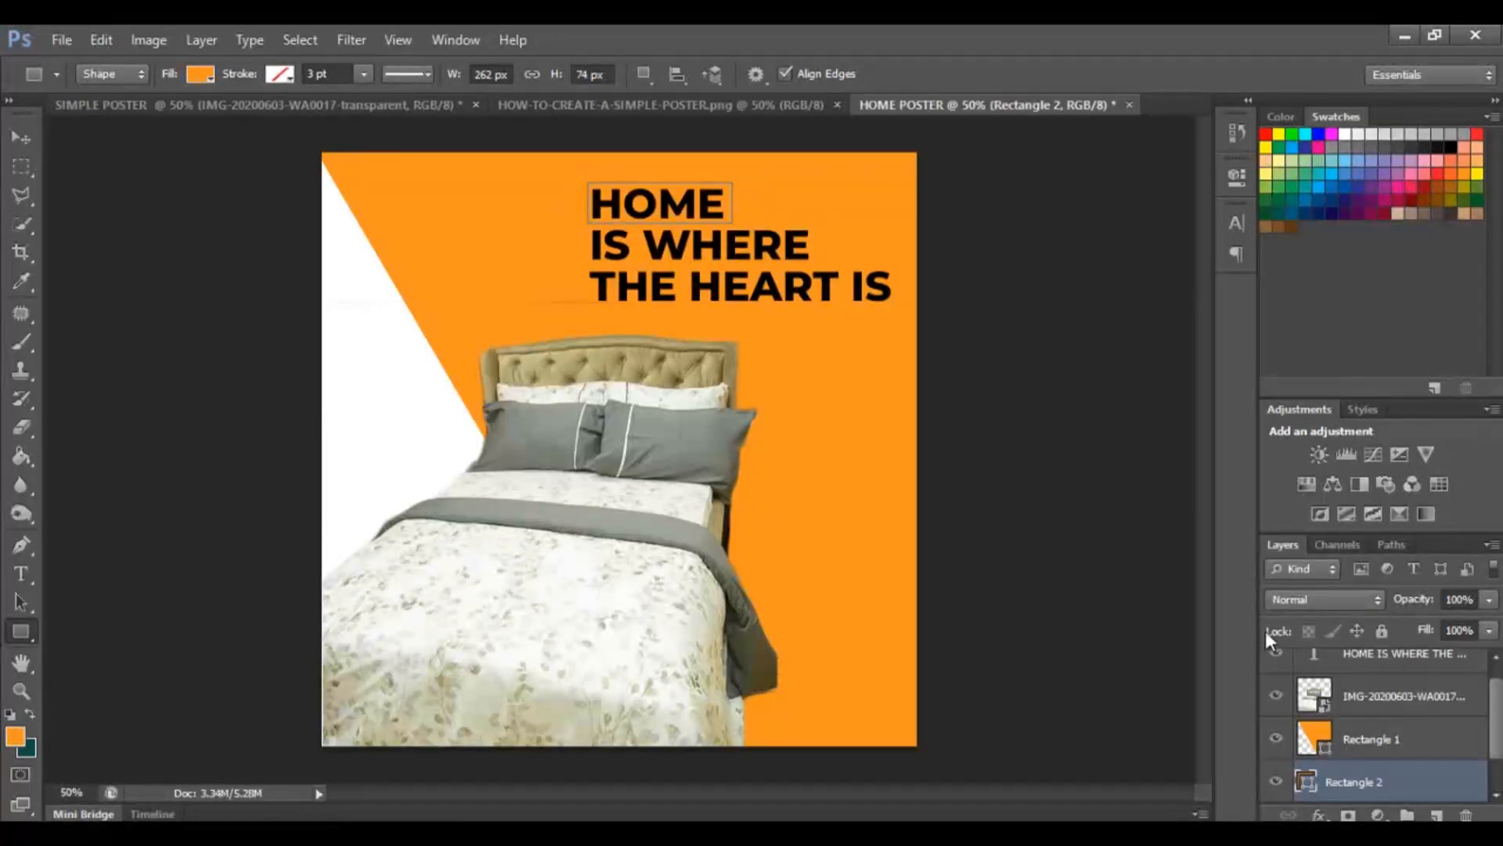
Place the new rectangle's layer above the orange rectangle layer and set its fill to black.
{"action": "scroll", "coordinate": [1392, 783], "scroll_direction": "down", "scroll_amount": 1}
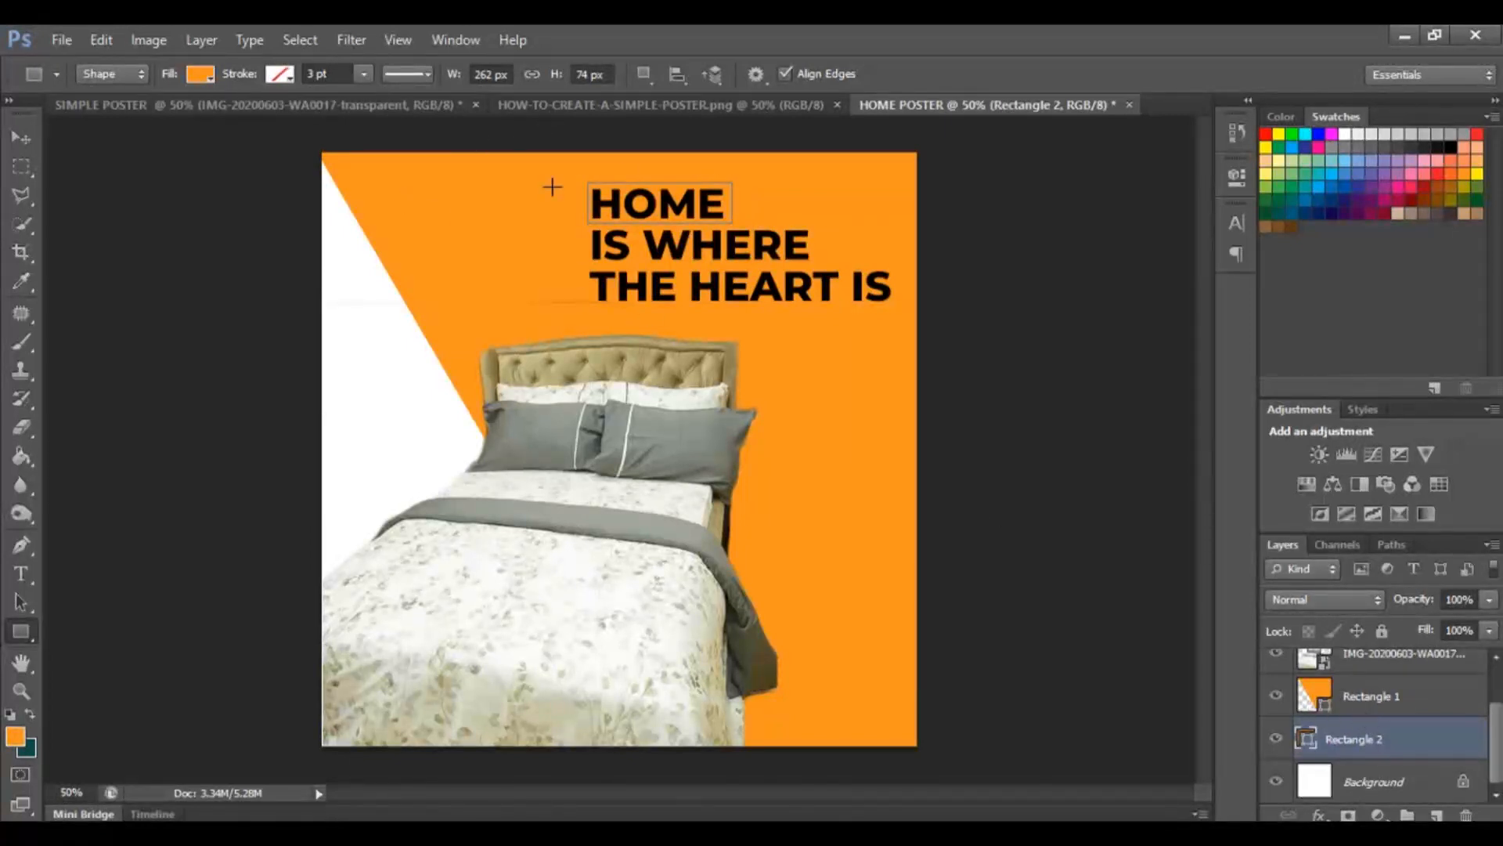
{"action": "left_click_drag", "start_coordinate": [1393, 746], "coordinate": [1381, 682]}
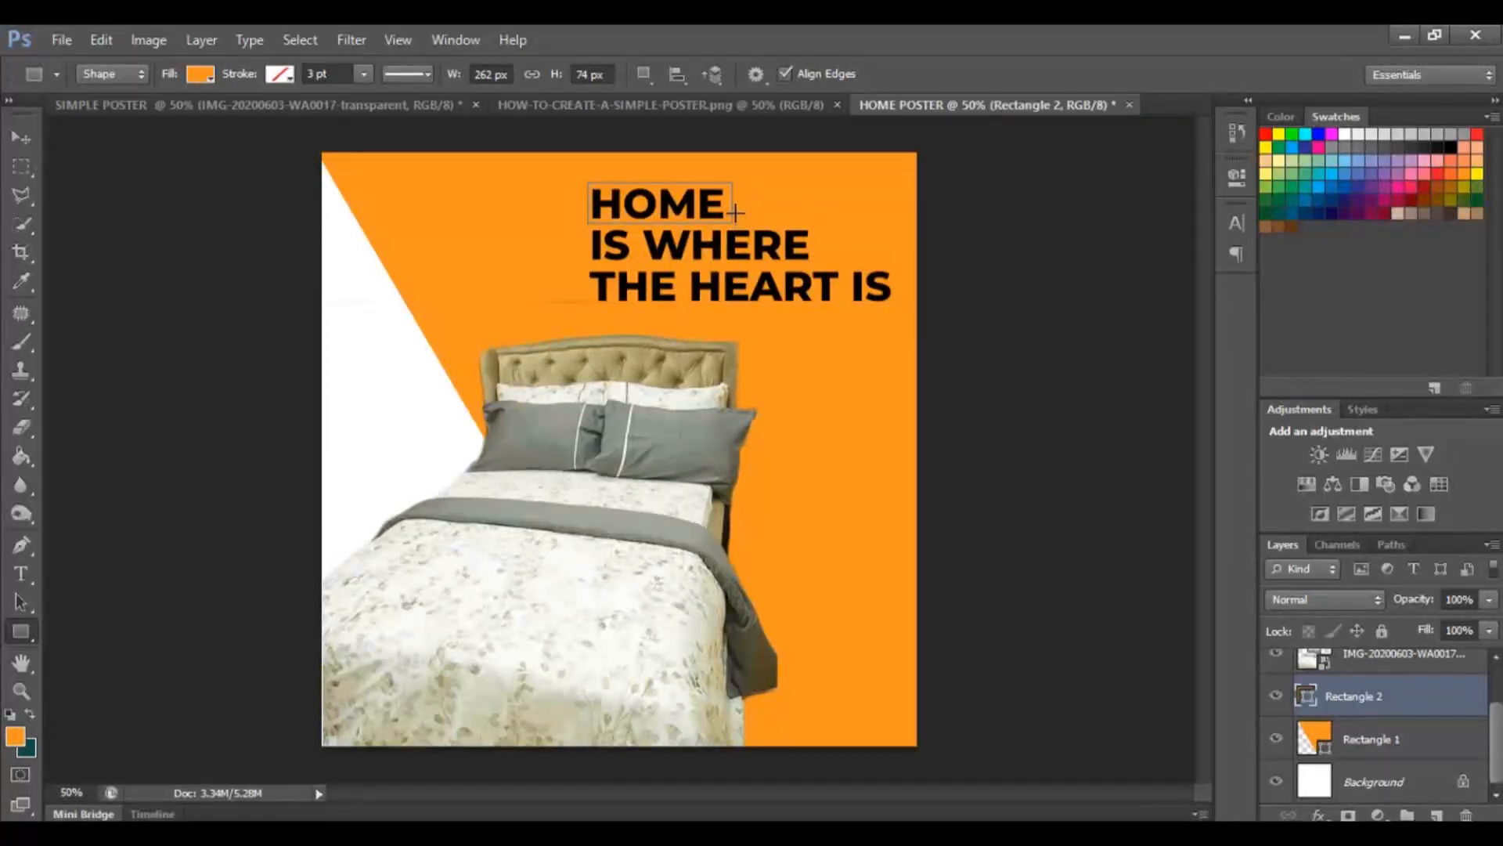
{"action": "left_click", "coordinate": [659, 105]}
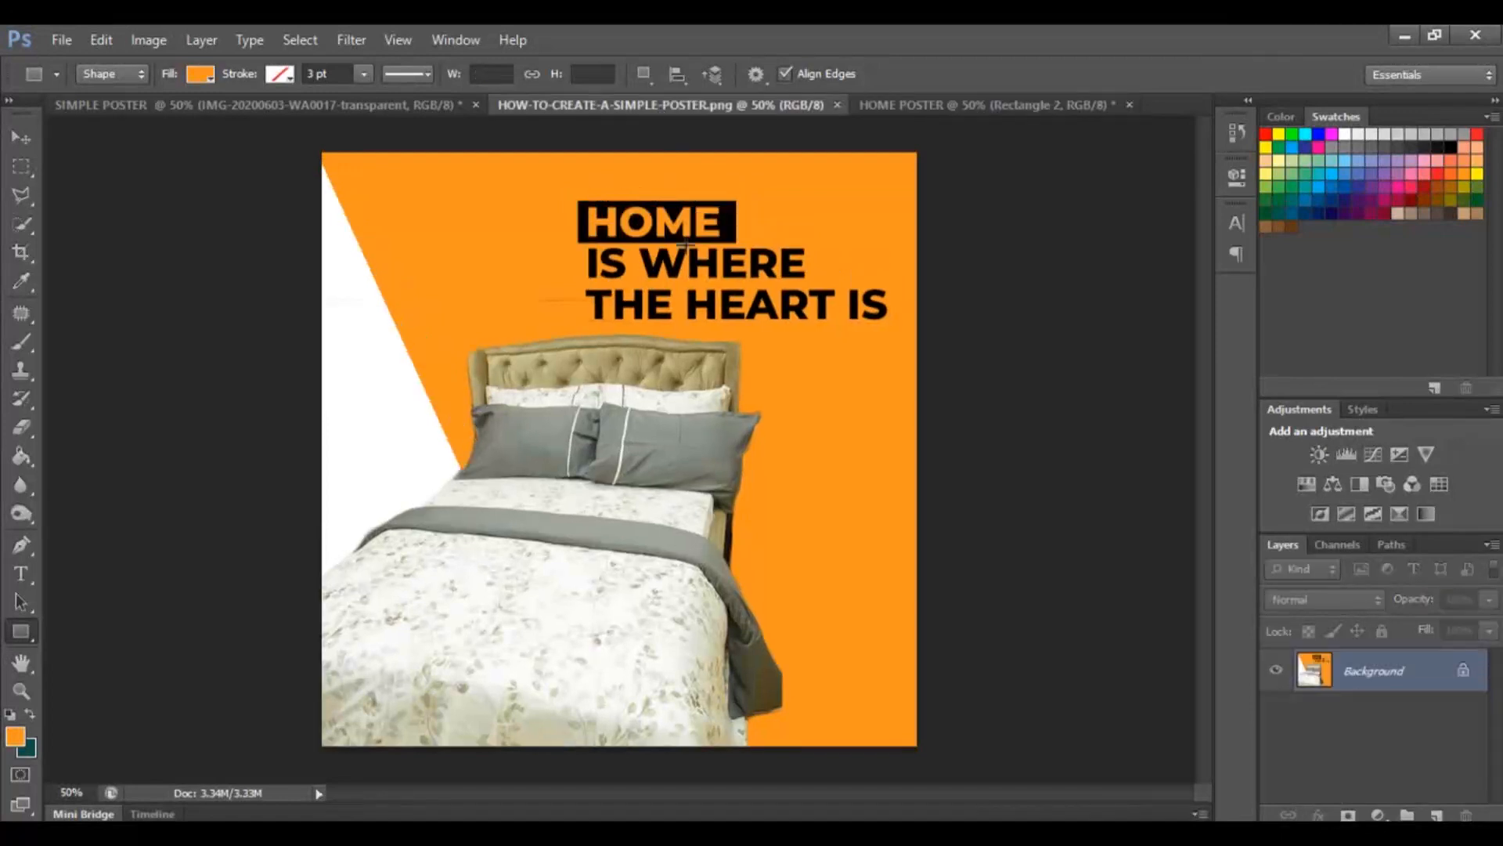
{"action": "left_click", "coordinate": [894, 108]}
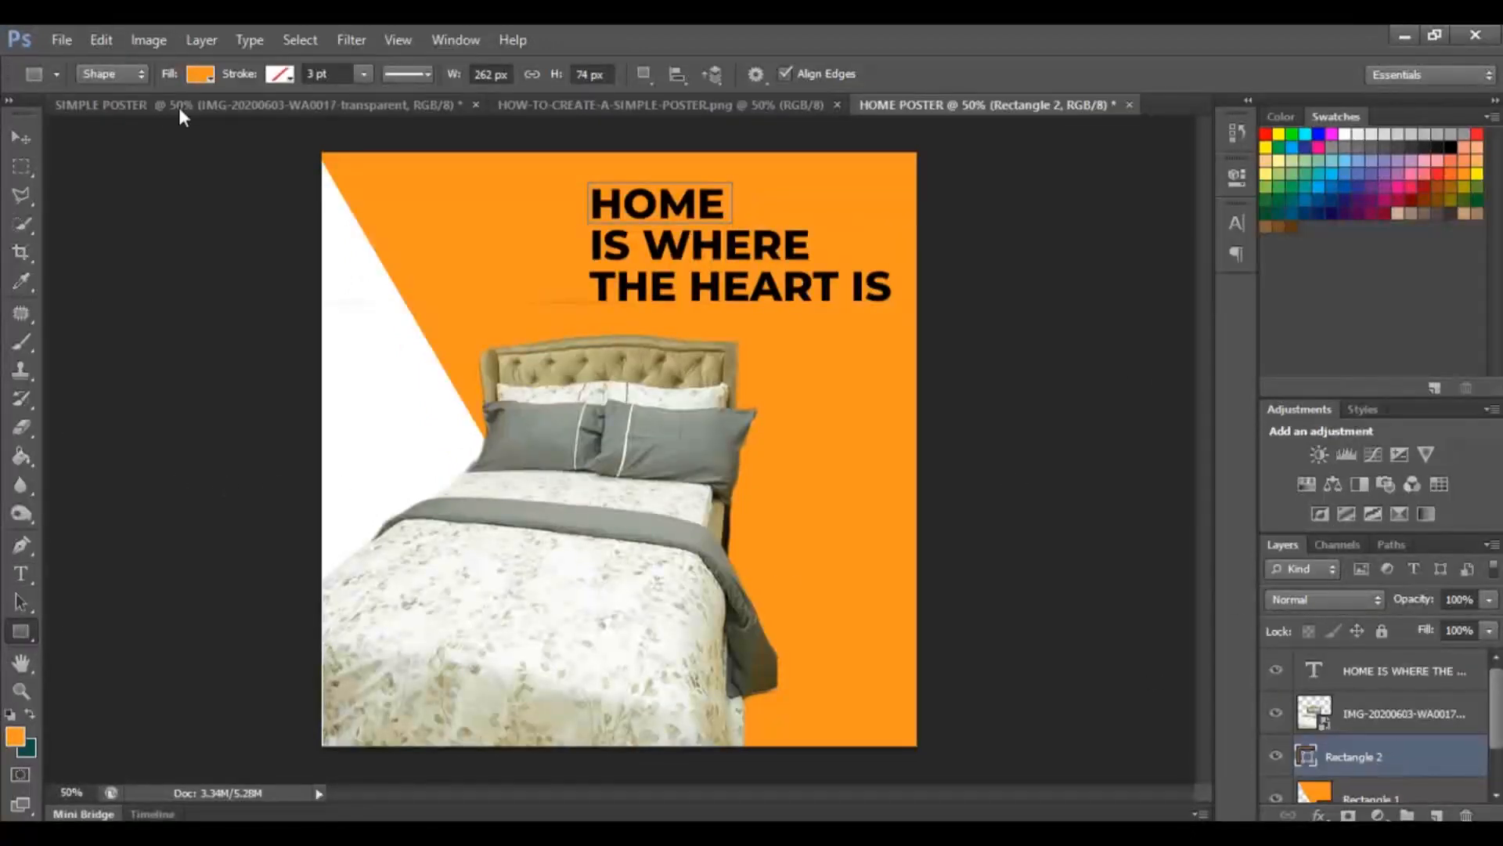
{"action": "left_click", "coordinate": [204, 73]}
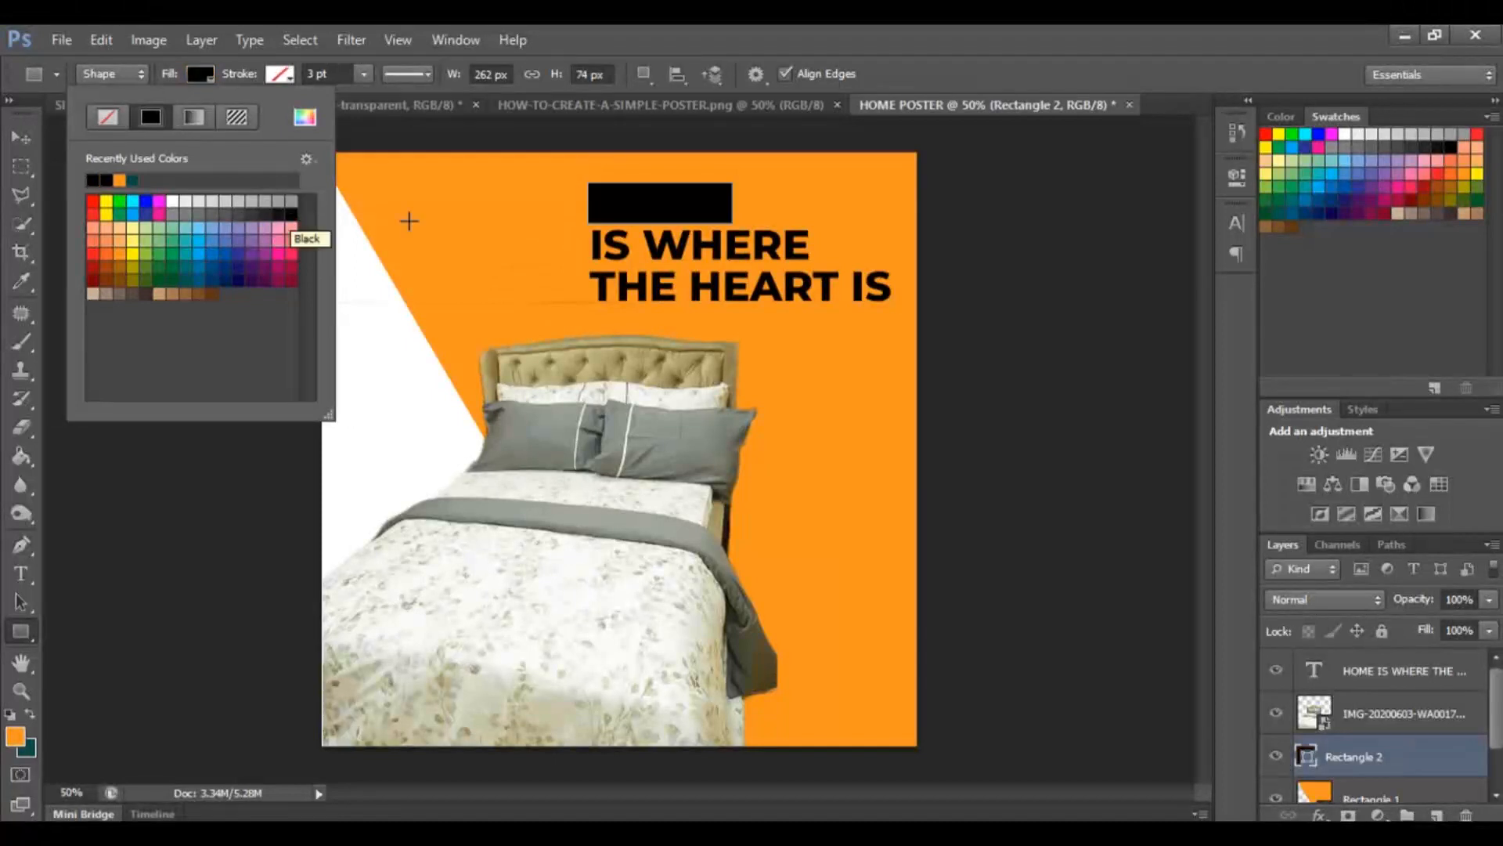
{"action": "left_click", "coordinate": [26, 143]}
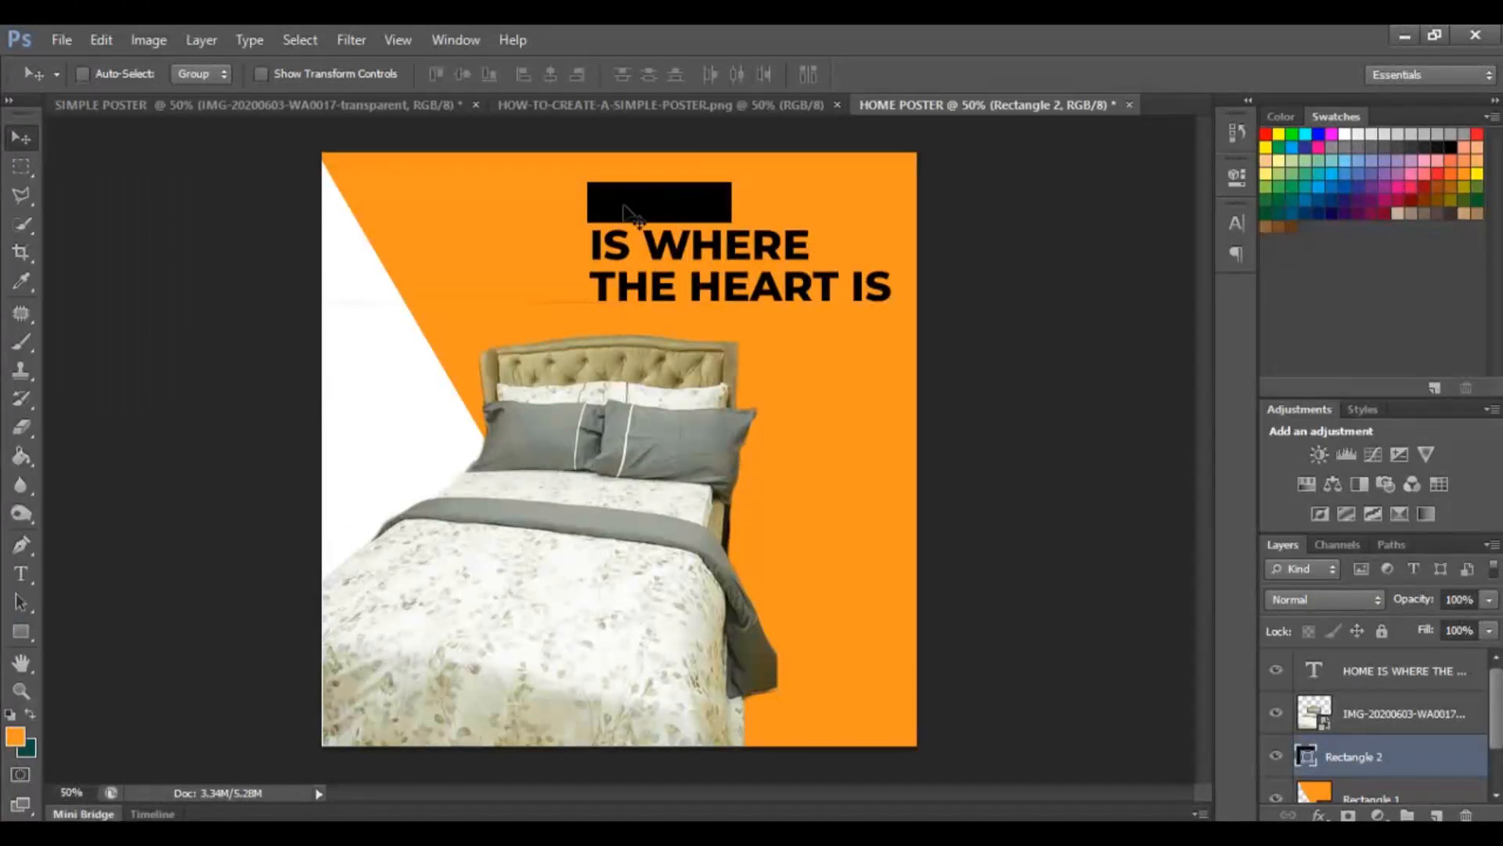
Select the word HOME in the headline, change its text colour to orange f7941d, and commit.
{"action": "left_click", "coordinate": [21, 586]}
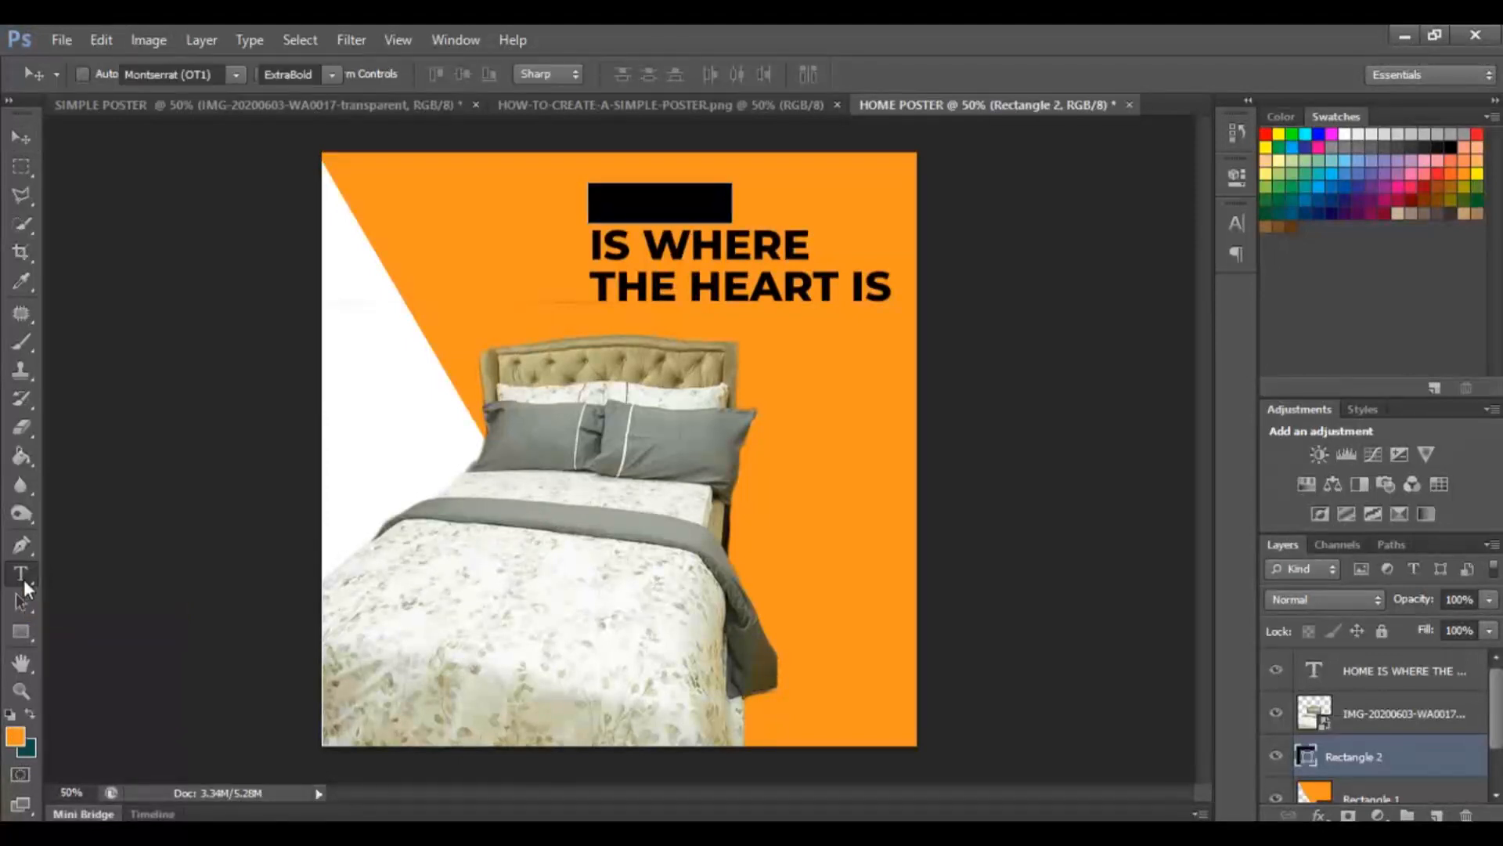
{"action": "left_click", "coordinate": [731, 205]}
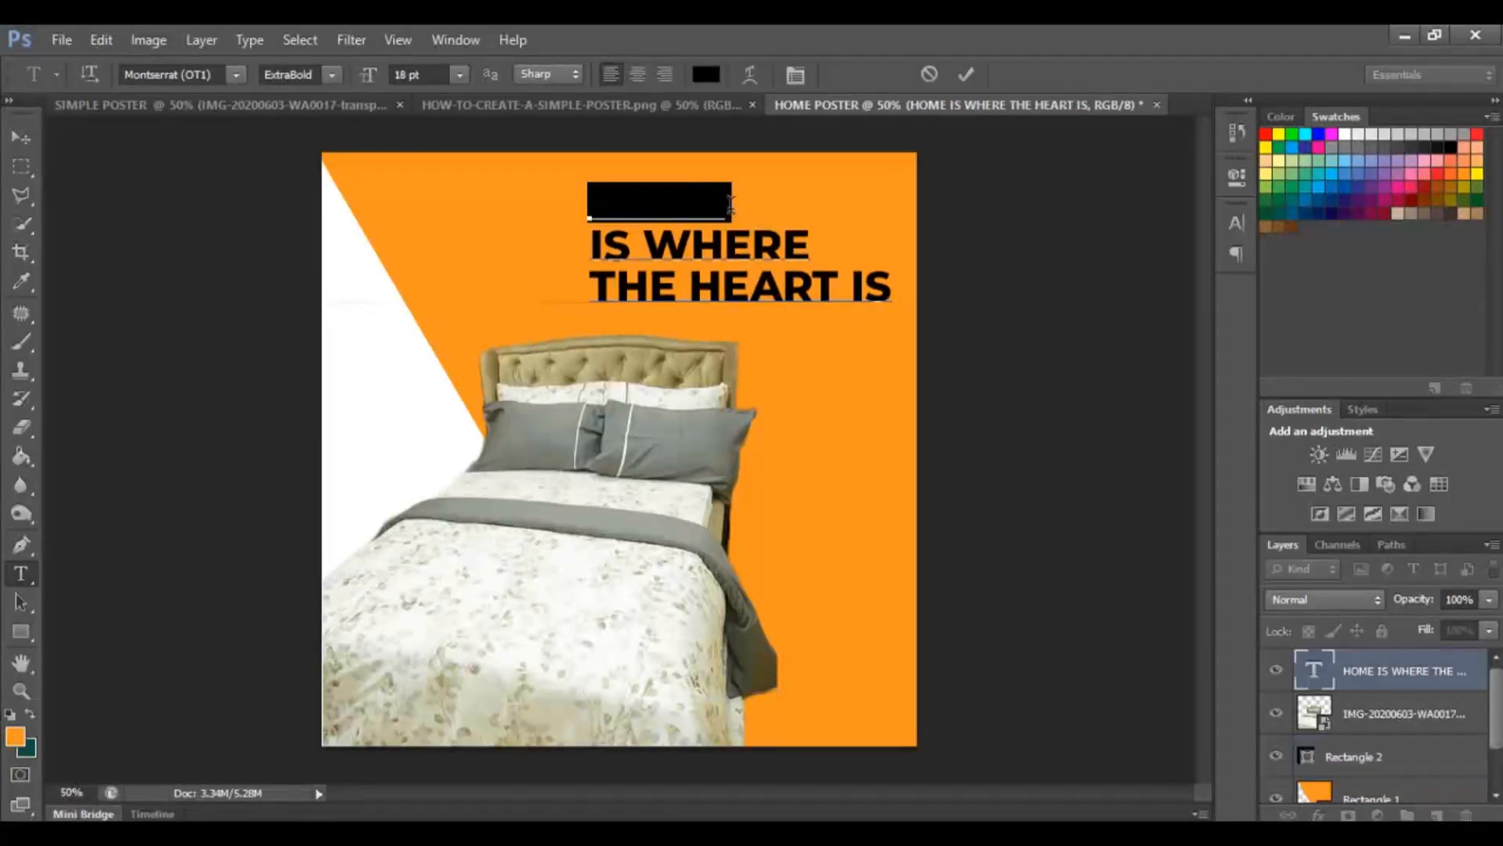
{"action": "mouse_move", "coordinate": [730, 205]}
{"action": "left_mouse_down"}
{"action": "mouse_move", "coordinate": [589, 188]}
{"action": "mouse_move", "coordinate": [761, 205]}
{"action": "mouse_move", "coordinate": [561, 204]}
{"action": "mouse_move", "coordinate": [727, 215]}
{"action": "left_mouse_up"}
{"action": "key", "text": "shift+Left"}
{"action": "key", "text": "shift+Left"}
{"action": "key", "text": "shift+Left"}
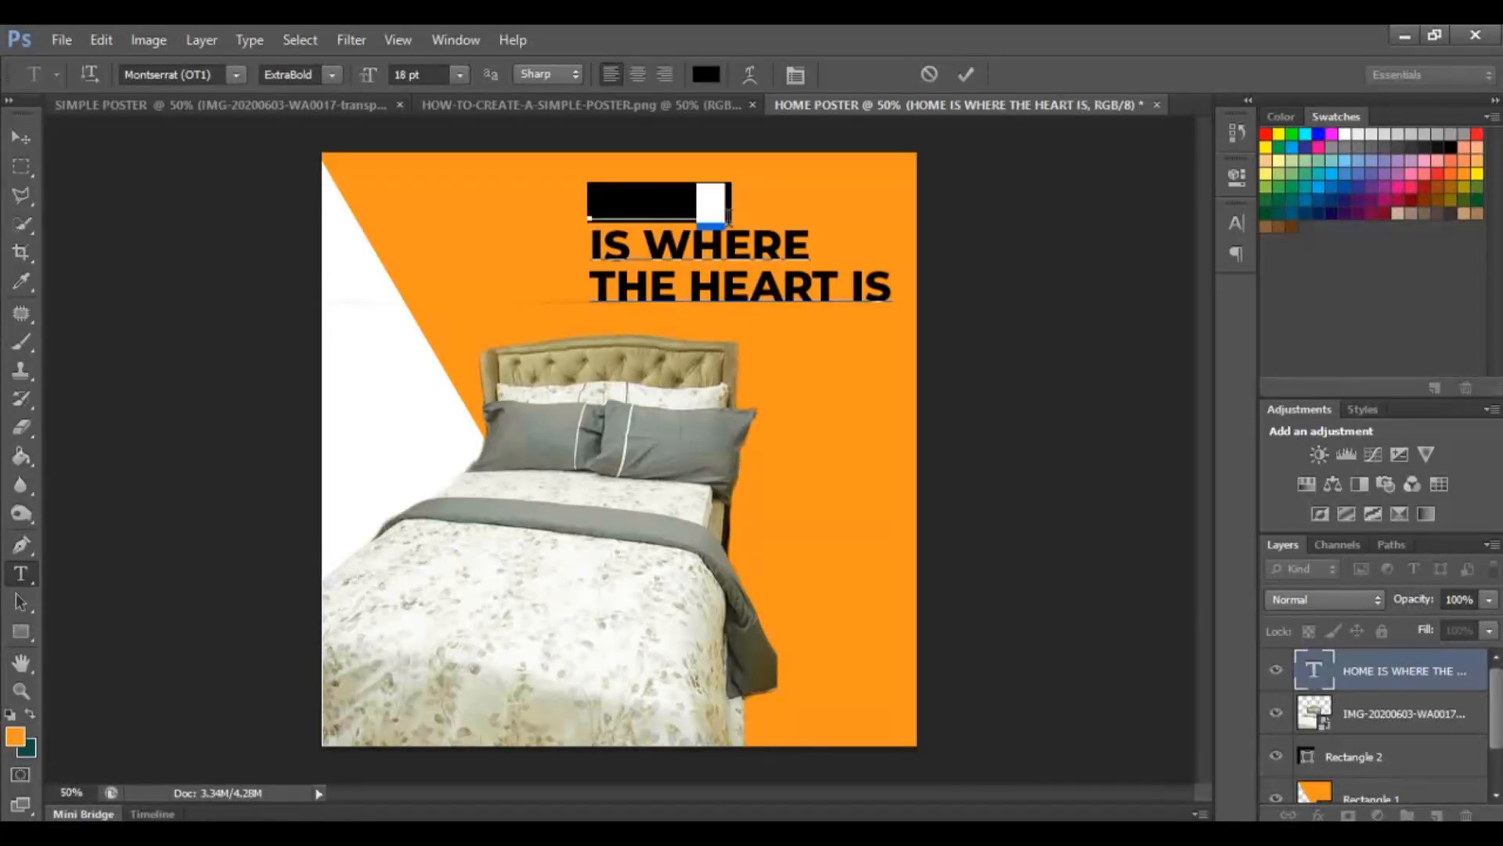
{"action": "key", "text": "shift+Left"}
{"action": "key", "text": "shift+Left"}
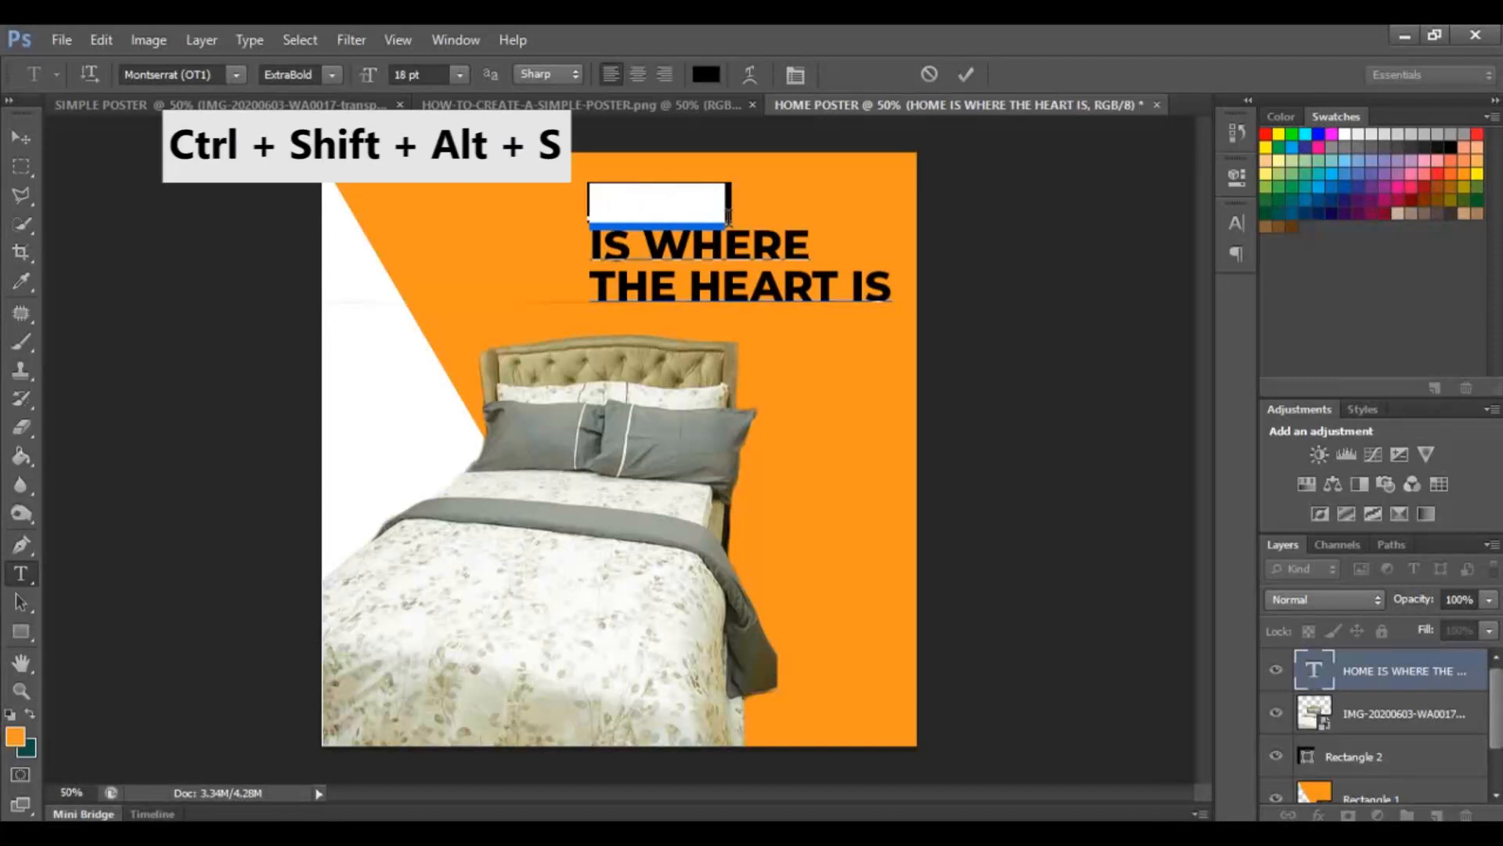
{"action": "key", "text": "shift+Right"}
{"action": "key", "text": "shift+Right"}
{"action": "key", "text": "shift+Right"}
{"action": "key", "text": "shift+Right"}
{"action": "key", "text": "shift+Right"}
{"action": "key", "text": "shift+Right"}
{"action": "key", "text": "shift+Right"}
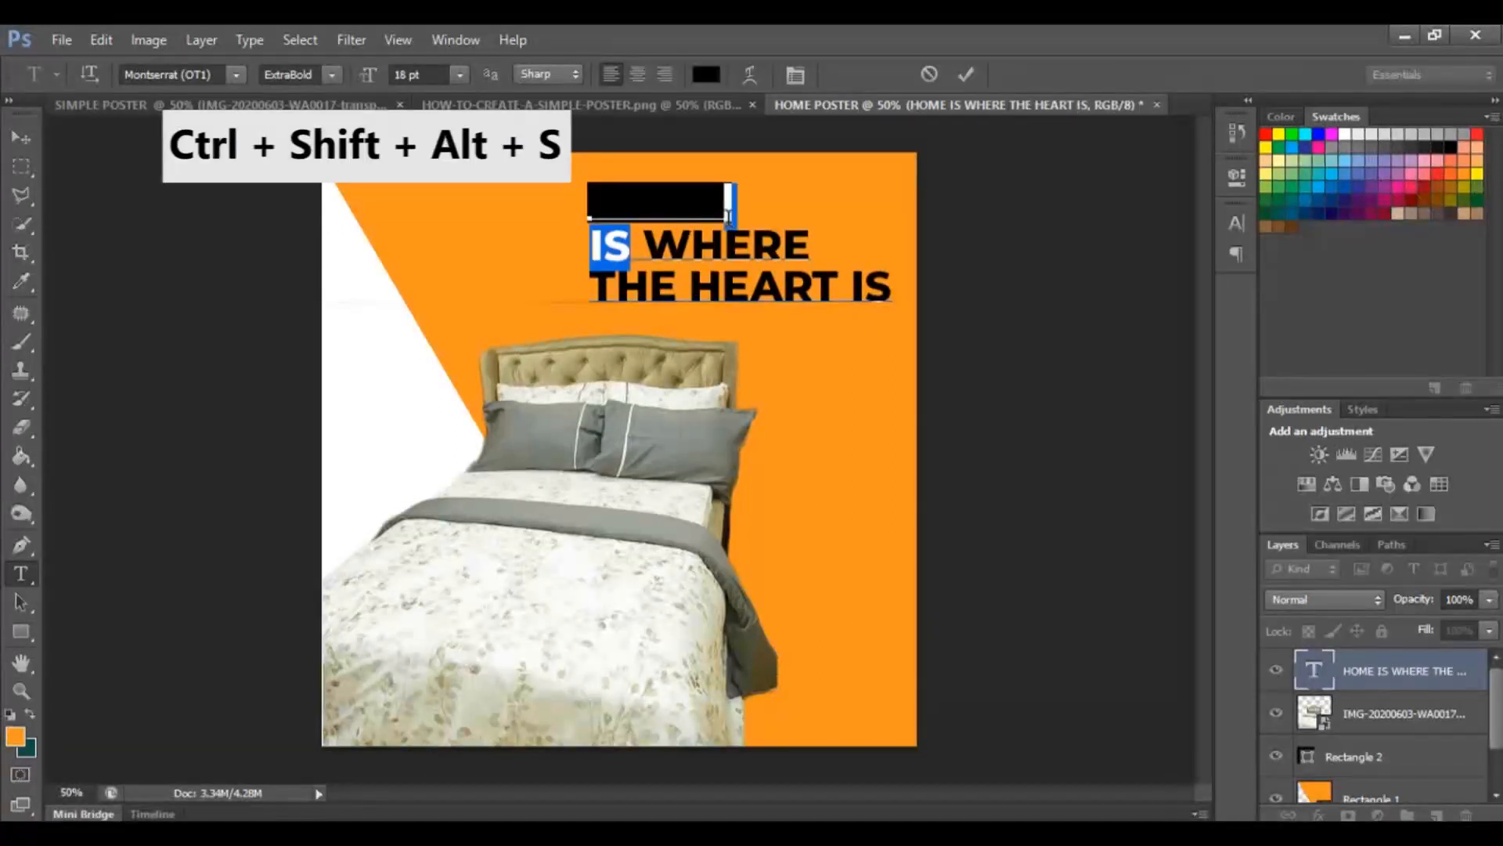
{"action": "key", "text": "shift+Left"}
{"action": "key", "text": "shift+Left"}
{"action": "key", "text": "shift+Left"}
{"action": "key", "text": "shift+Left"}
{"action": "key", "text": "shift+Left"}
{"action": "key", "text": "shift+Left"}
{"action": "key", "text": "shift+Left"}
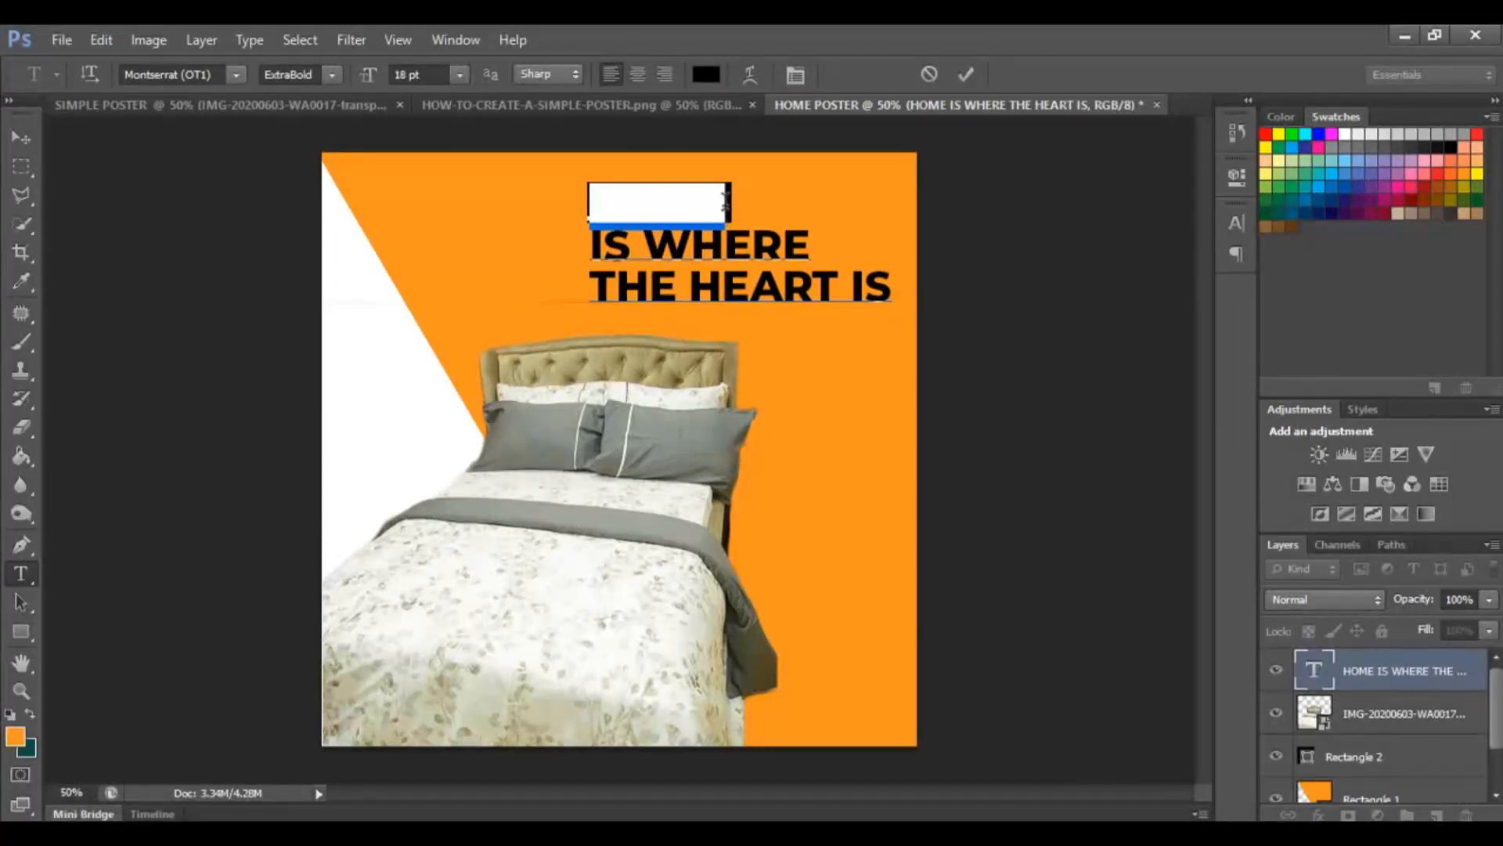
{"action": "key", "text": "ctrl+shift+alt+s"}
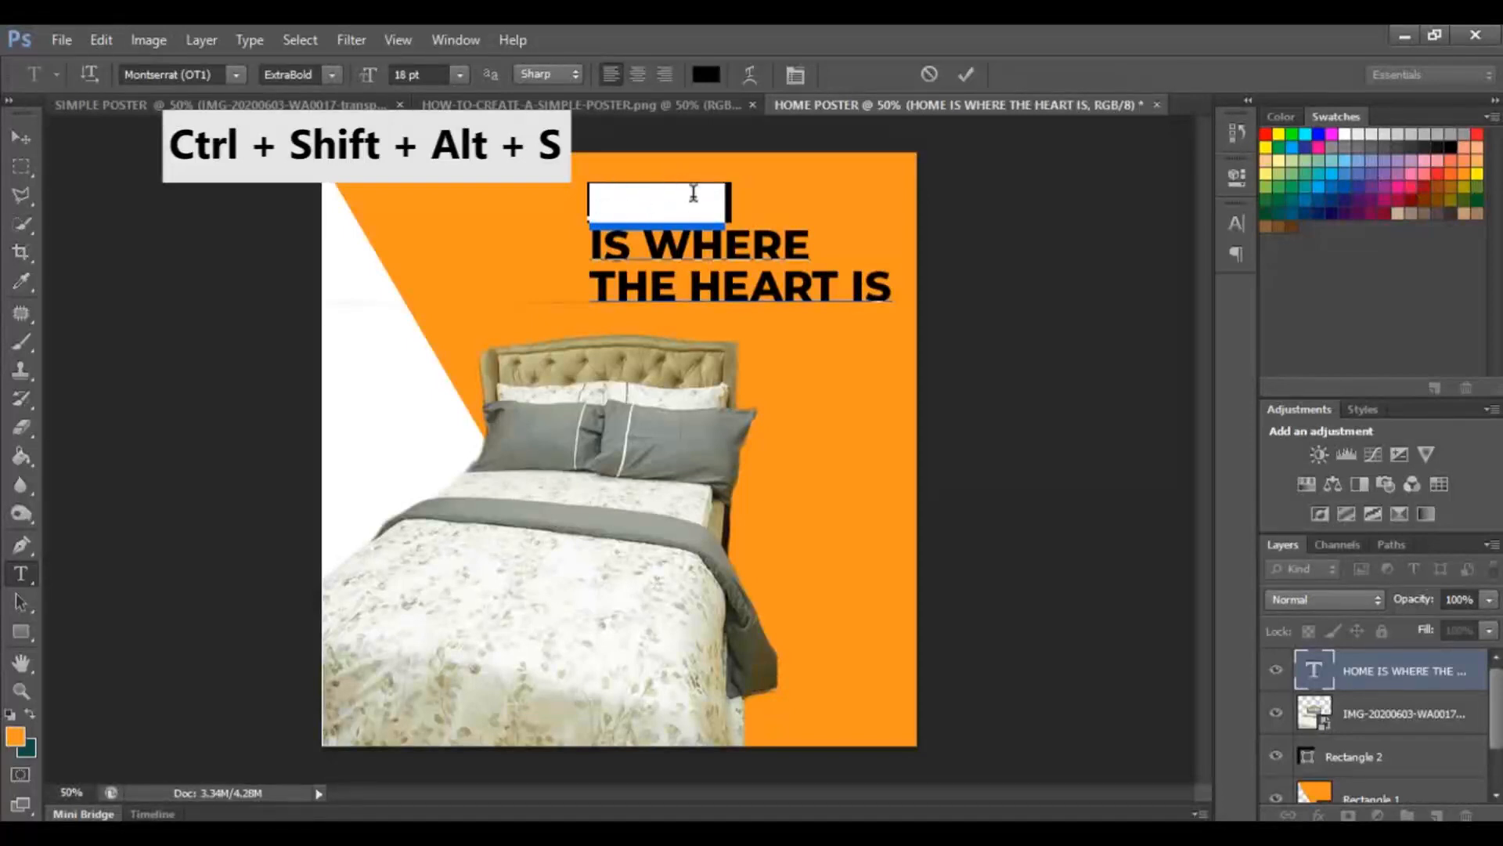
{"action": "left_click", "coordinate": [708, 75]}
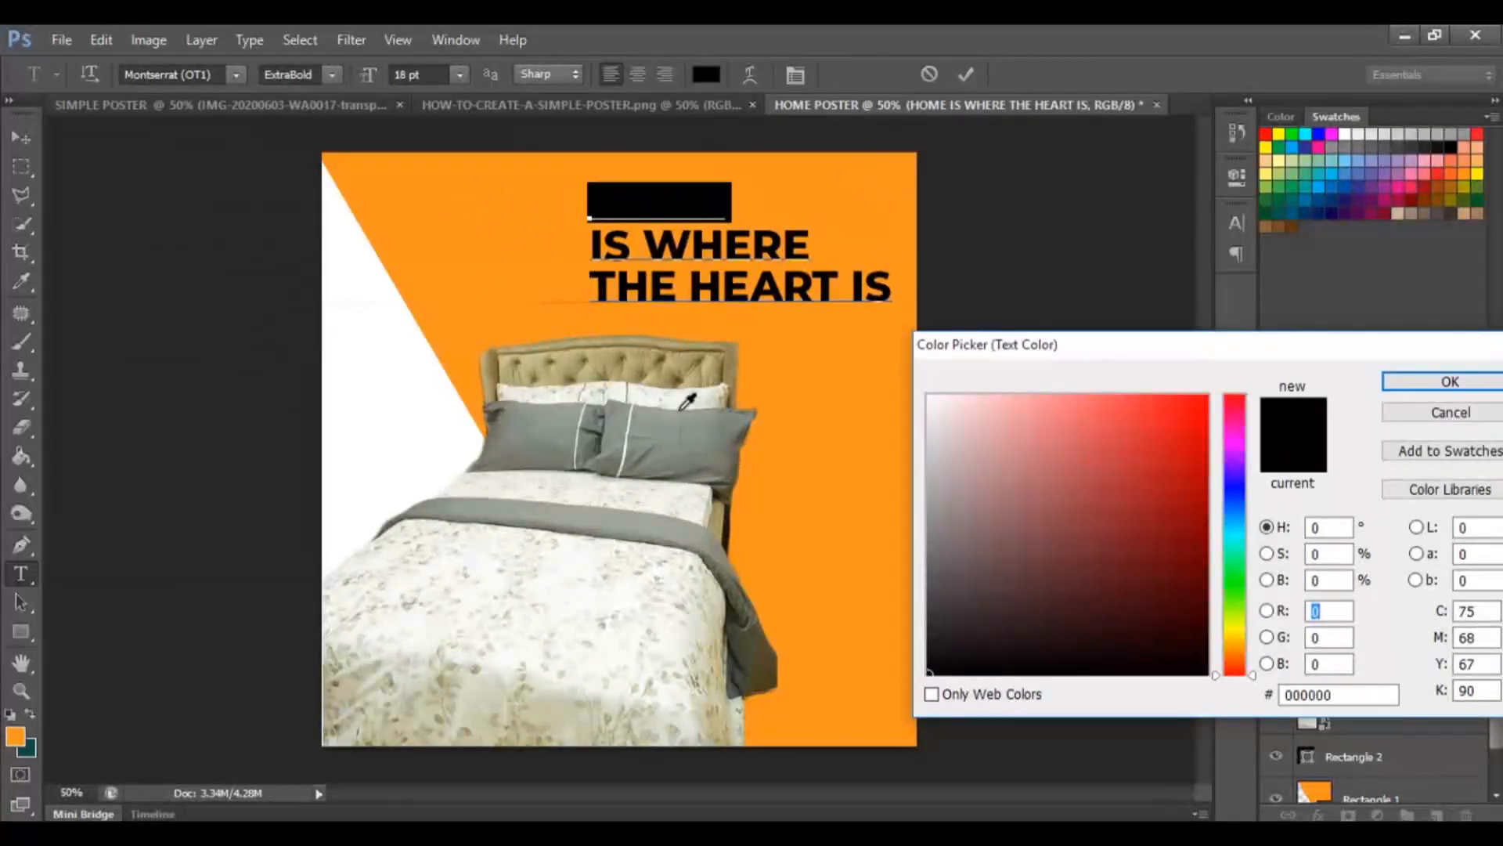
{"action": "left_click", "coordinate": [833, 490]}
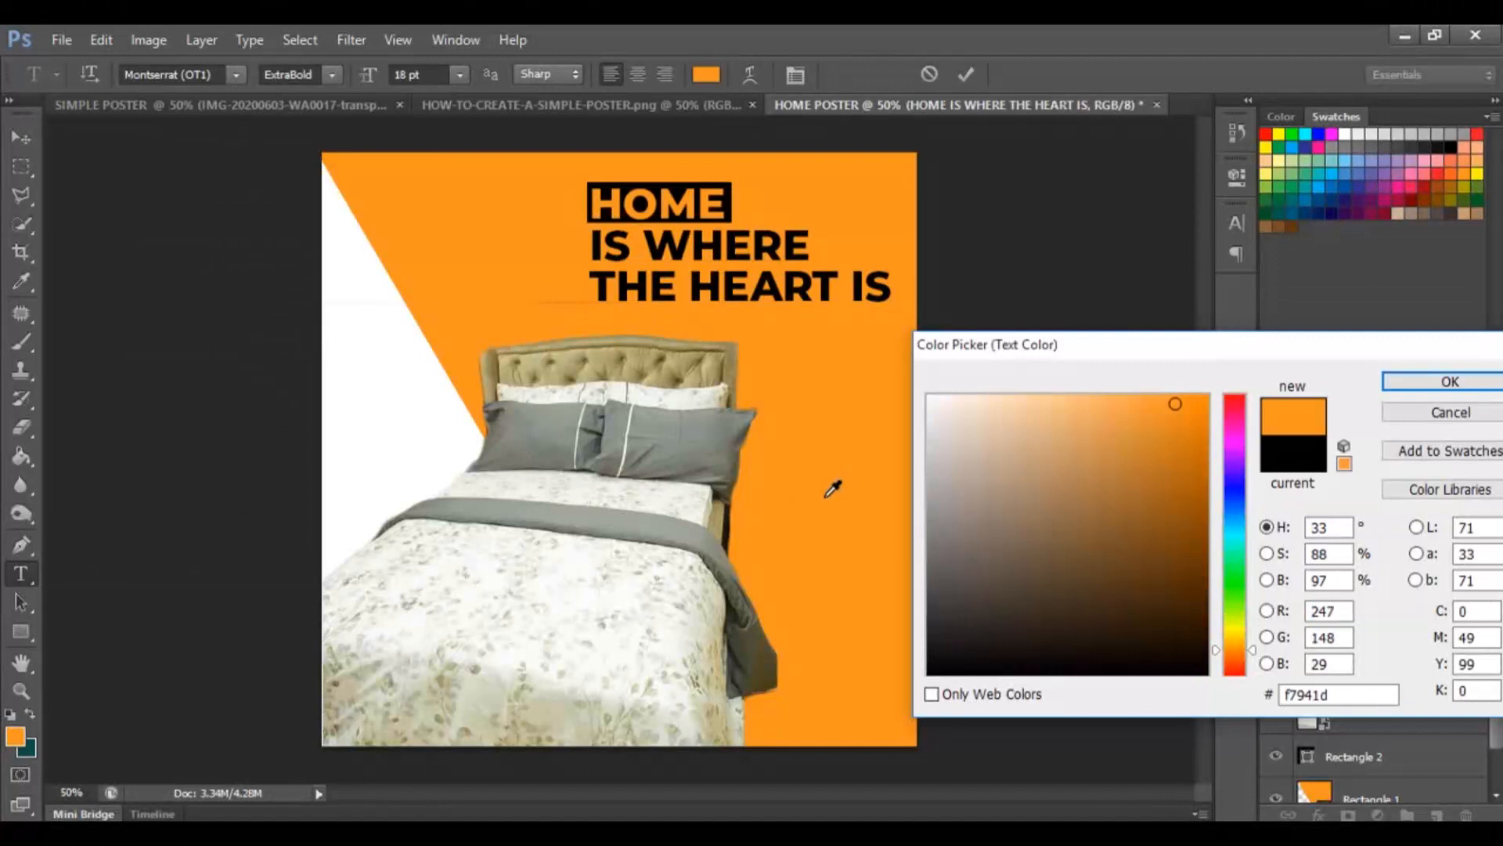
{"action": "left_click", "coordinate": [1399, 380]}
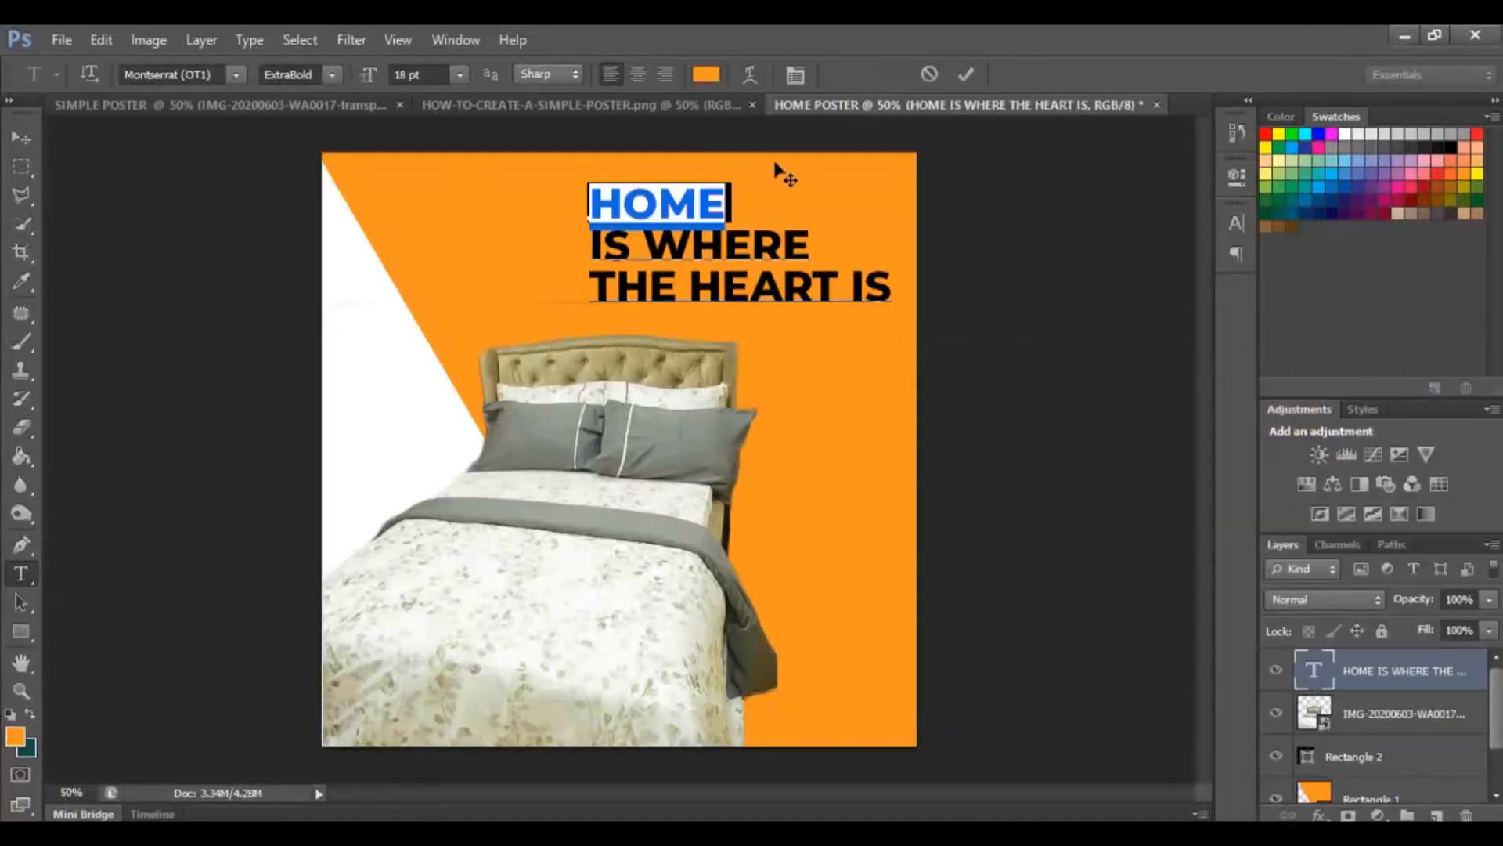
{"action": "left_click", "coordinate": [23, 137]}
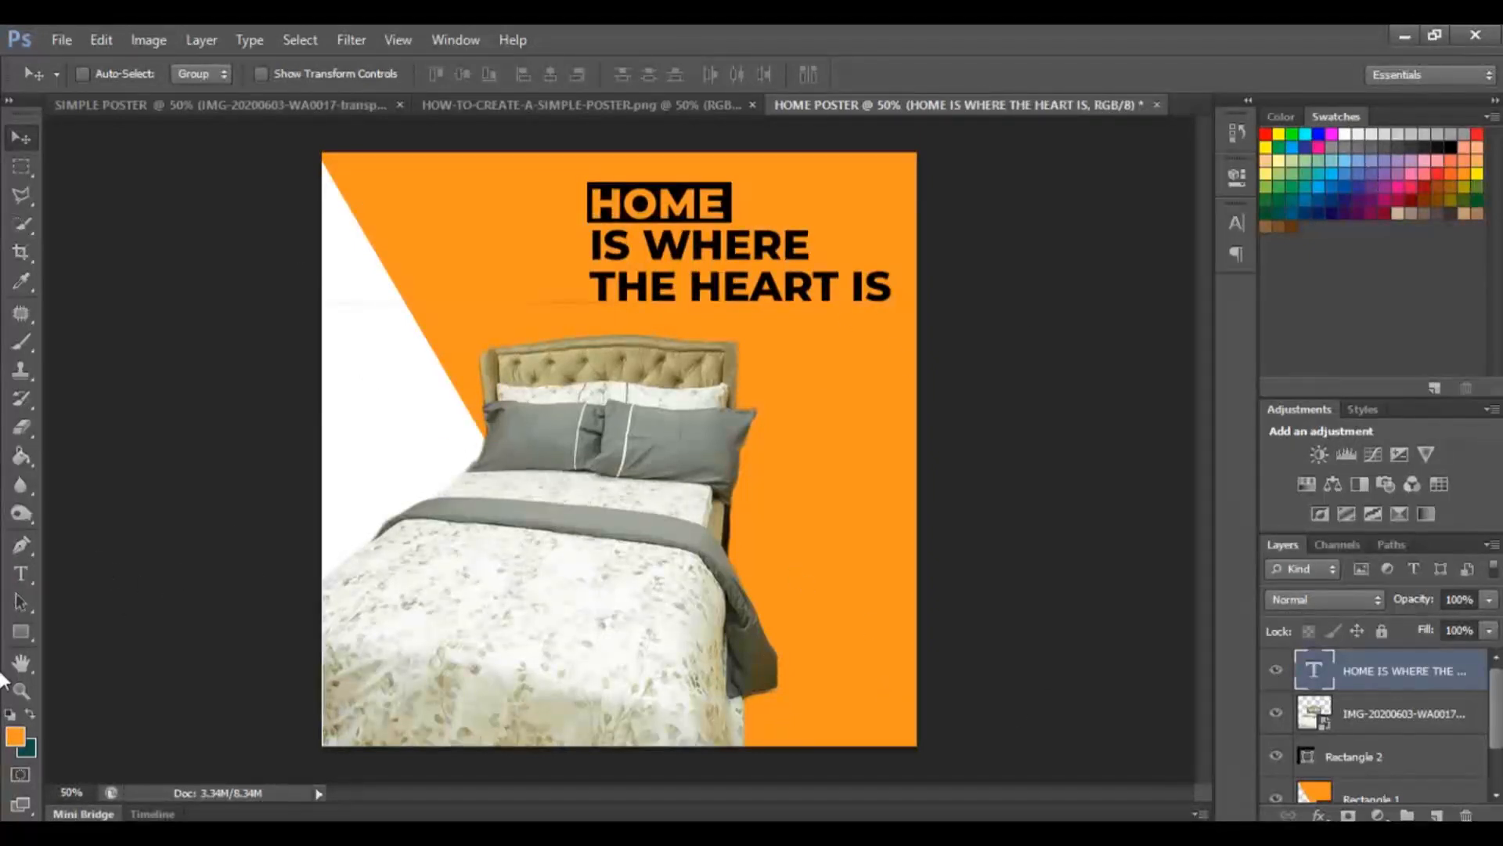
{"action": "left_click", "coordinate": [22, 577]}
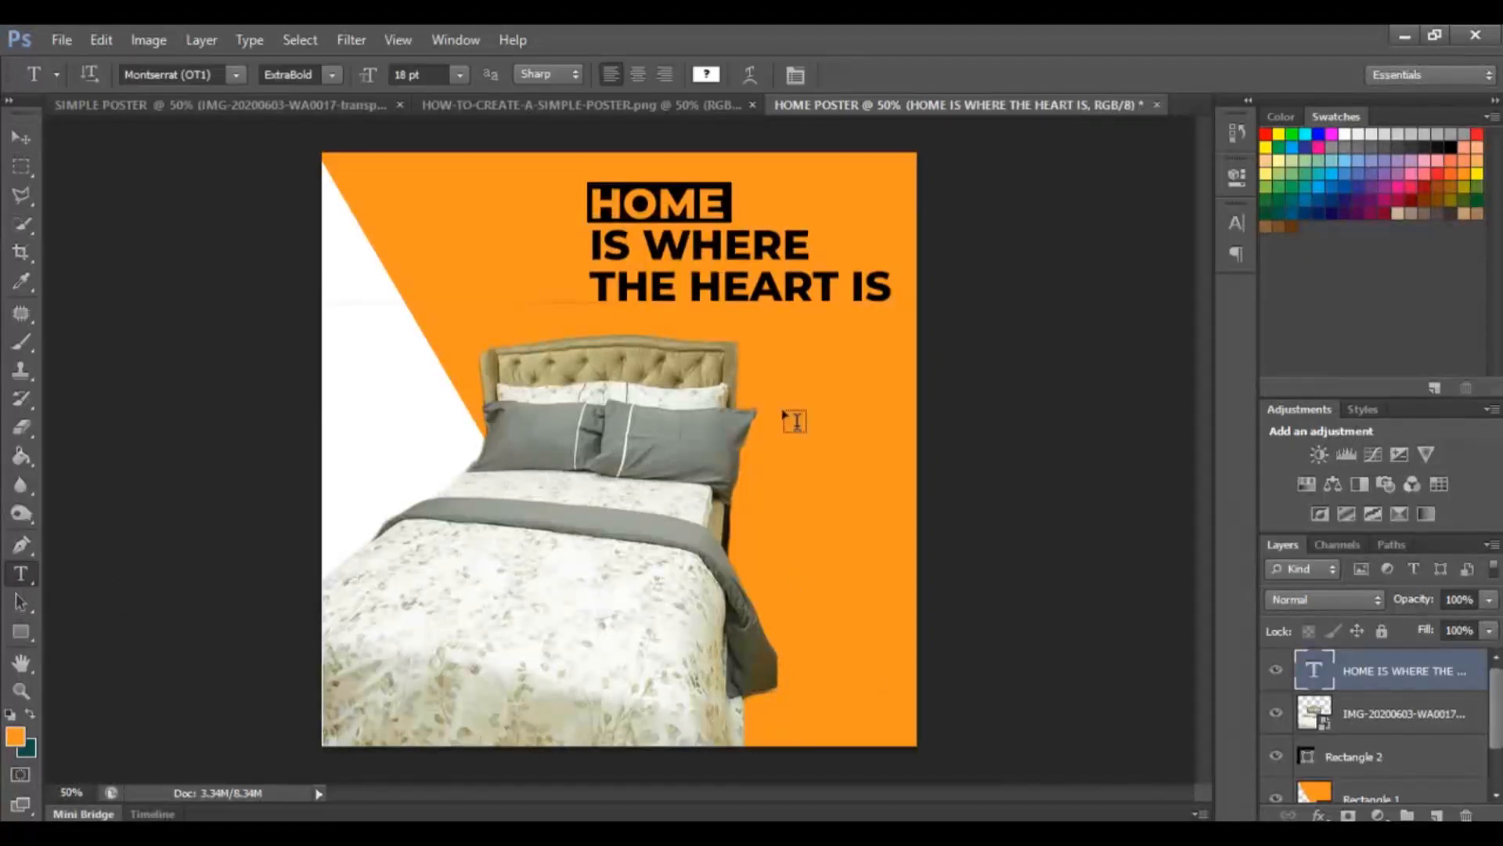
{"action": "left_click", "coordinate": [377, 336]}
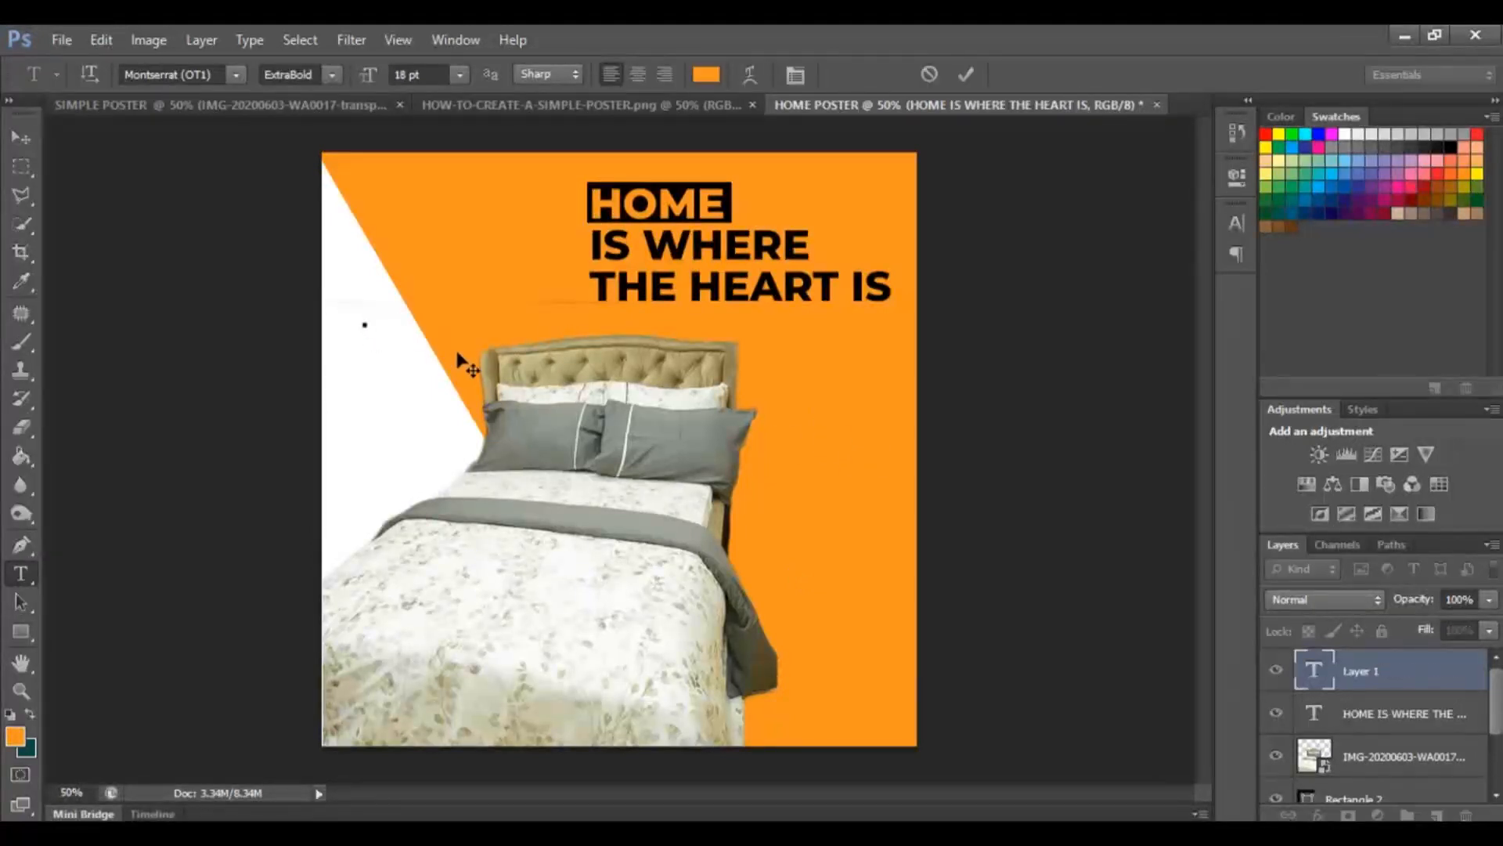
{"action": "type", "text": "CONTACT"}
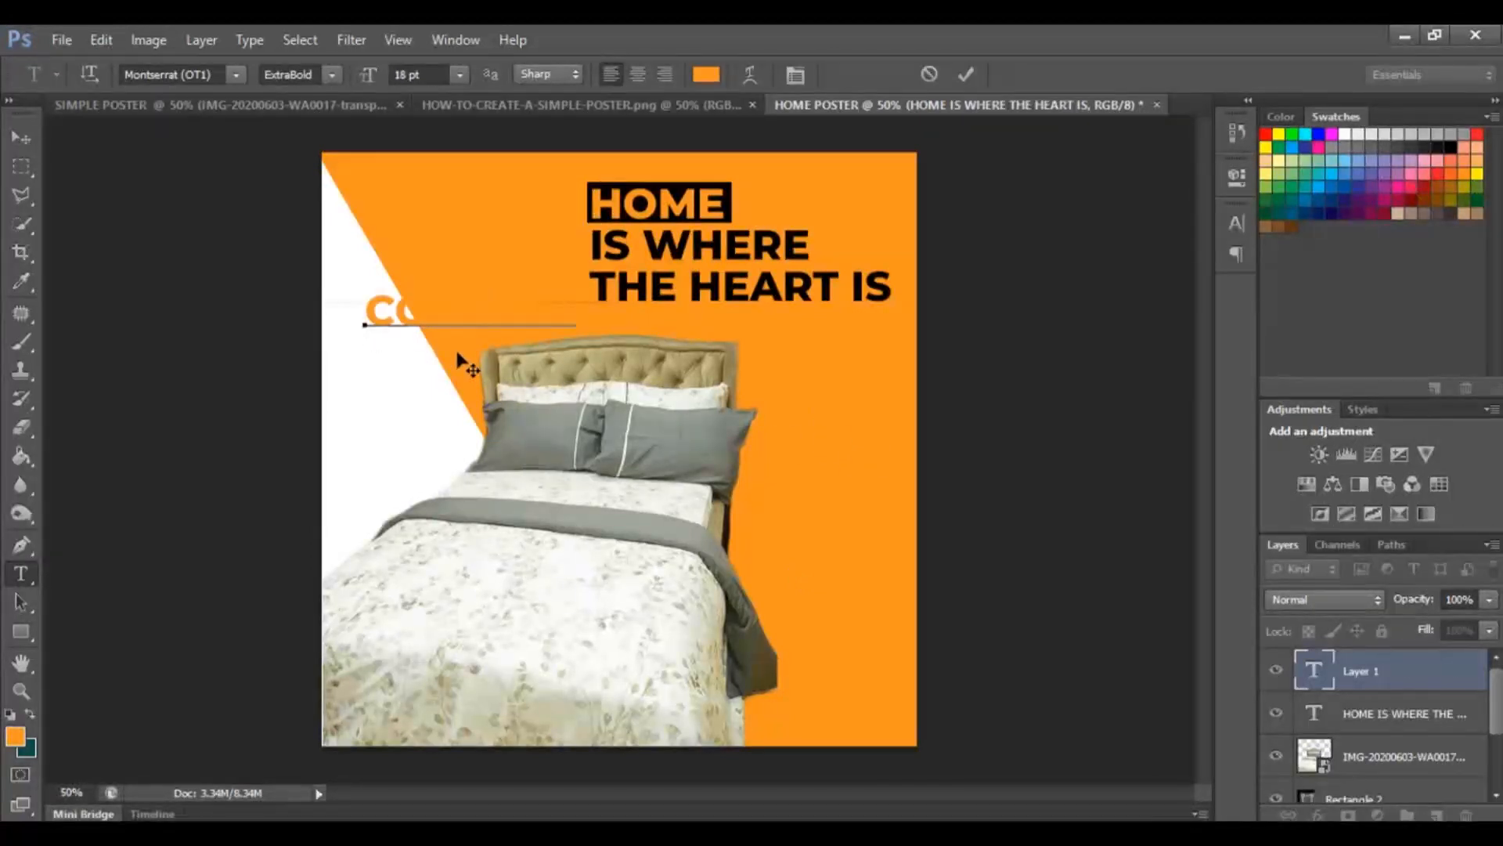
{"action": "key", "text": "BackSpace"}
{"action": "key", "text": "BackSpace"}
{"action": "key", "text": "BackSpace"}
{"action": "key", "text": "BackSpace"}
{"action": "key", "text": "BackSpace"}
{"action": "key", "text": "BackSpace"}
{"action": "key", "text": "BackSpace"}
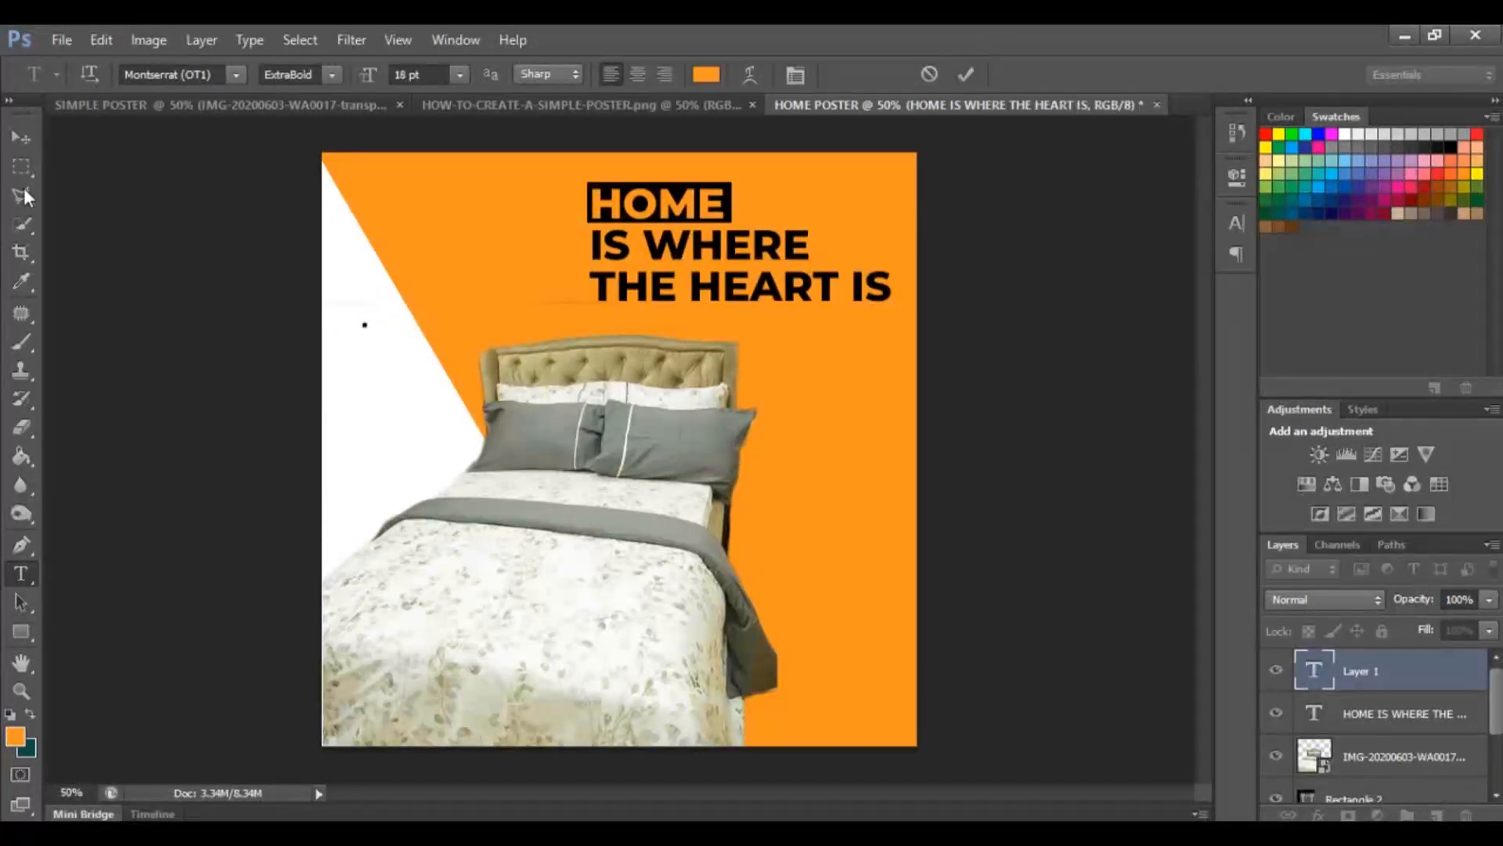
{"action": "left_click", "coordinate": [14, 146]}
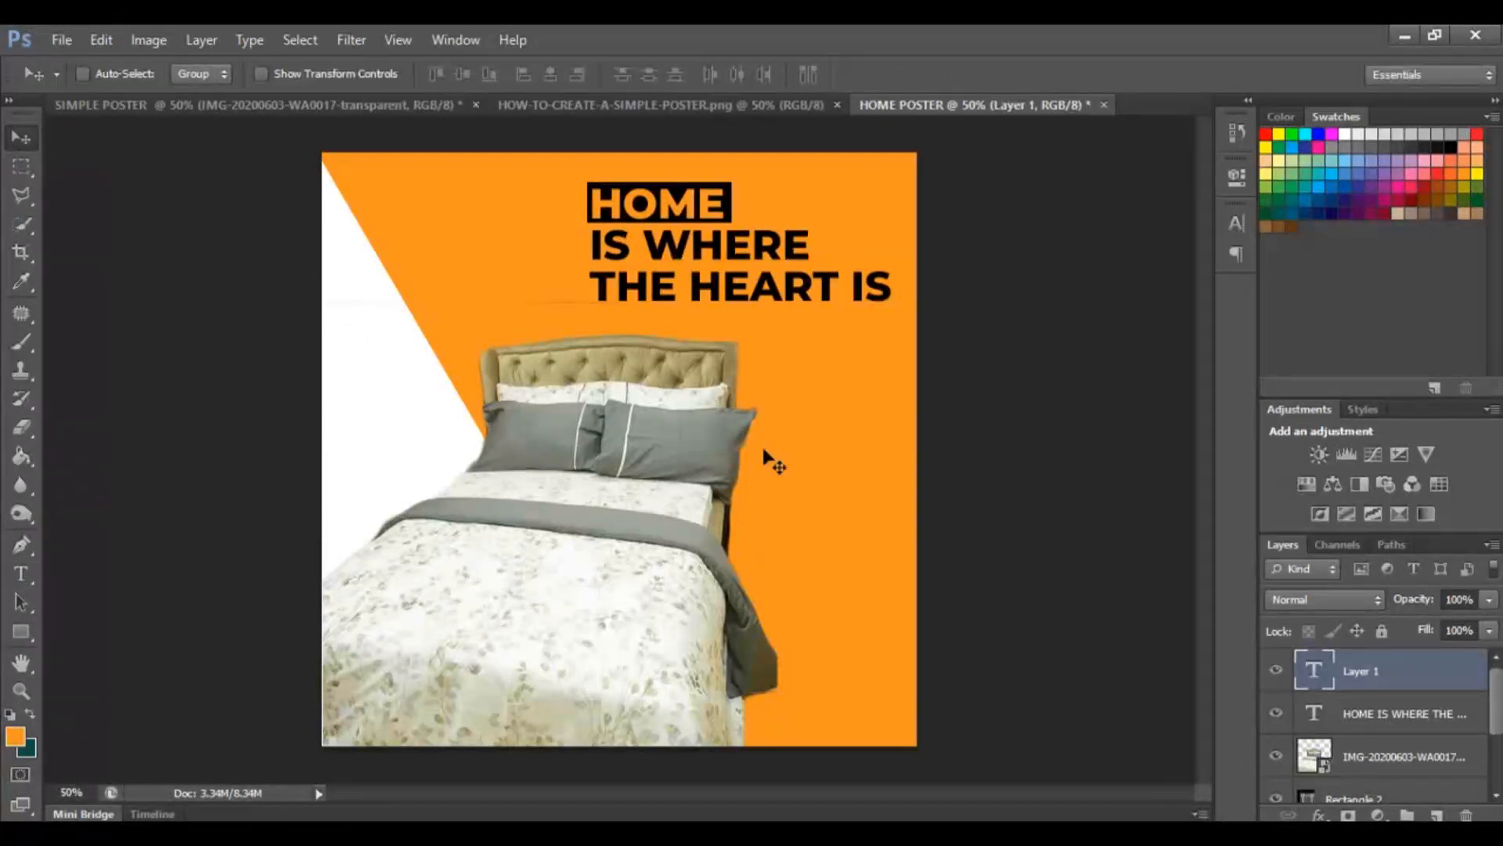
{"action": "key", "text": "Delete"}
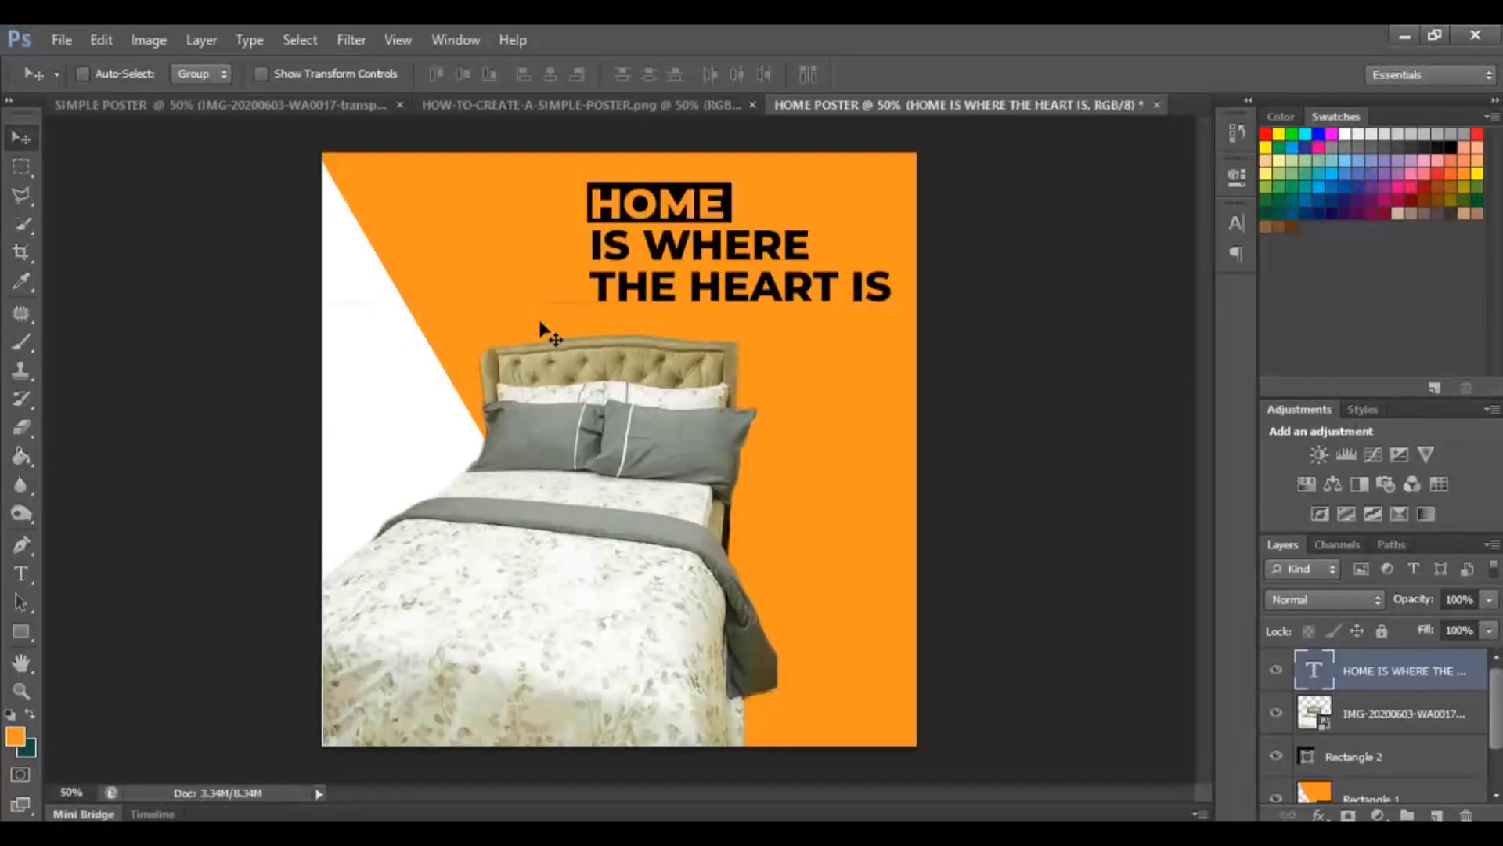
Save the document as HOME POSTER in Photoshop PSD format in the TUTORIALS folder with maximized compatibility.
{"action": "left_click", "coordinate": [56, 41]}
{"action": "left_click", "coordinate": [128, 284]}
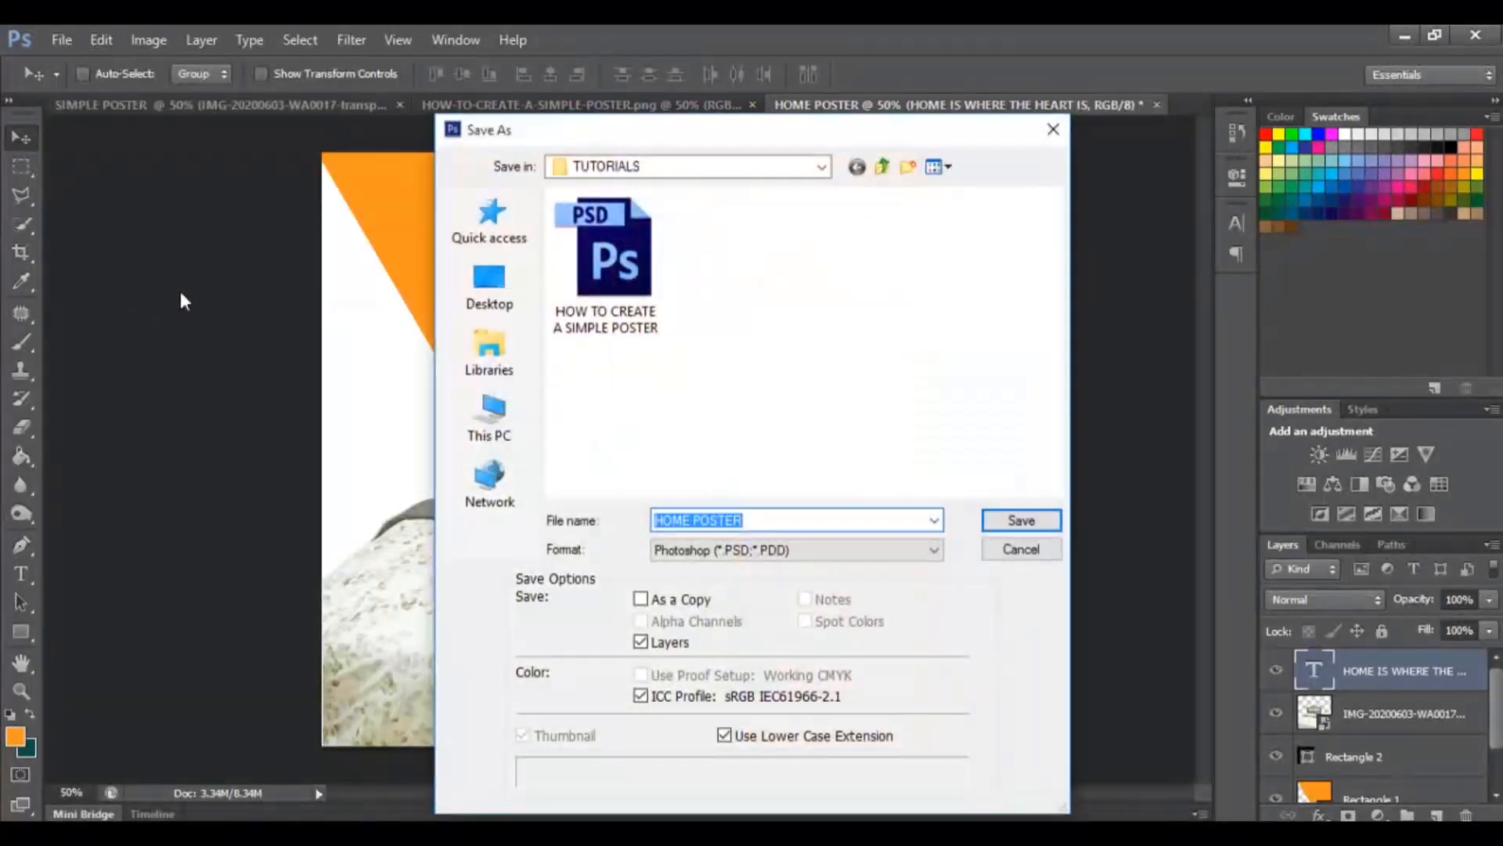
{"action": "left_click", "coordinate": [748, 520]}
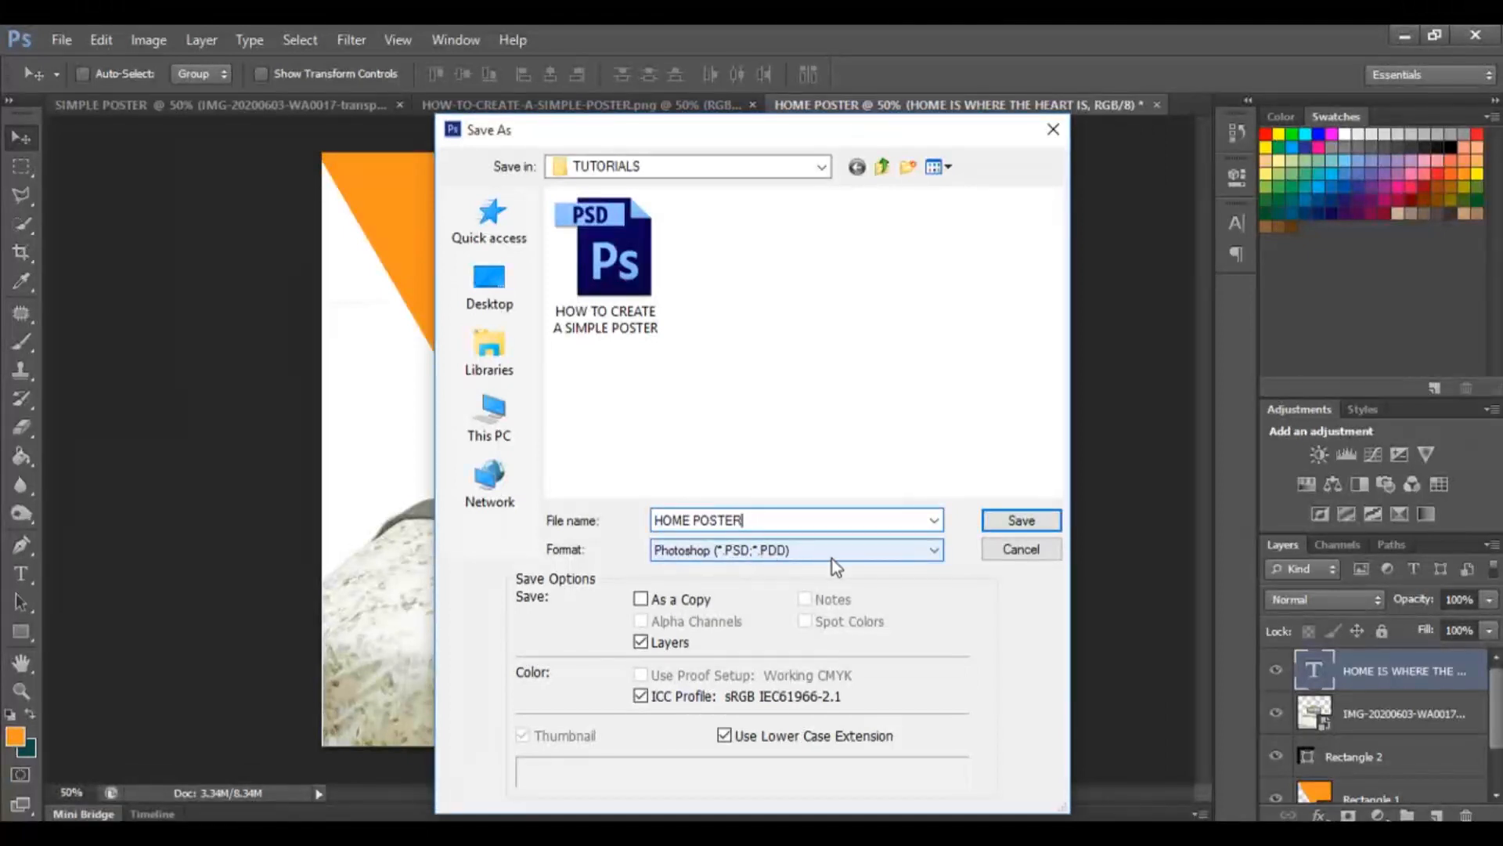
{"action": "left_click", "coordinate": [934, 549]}
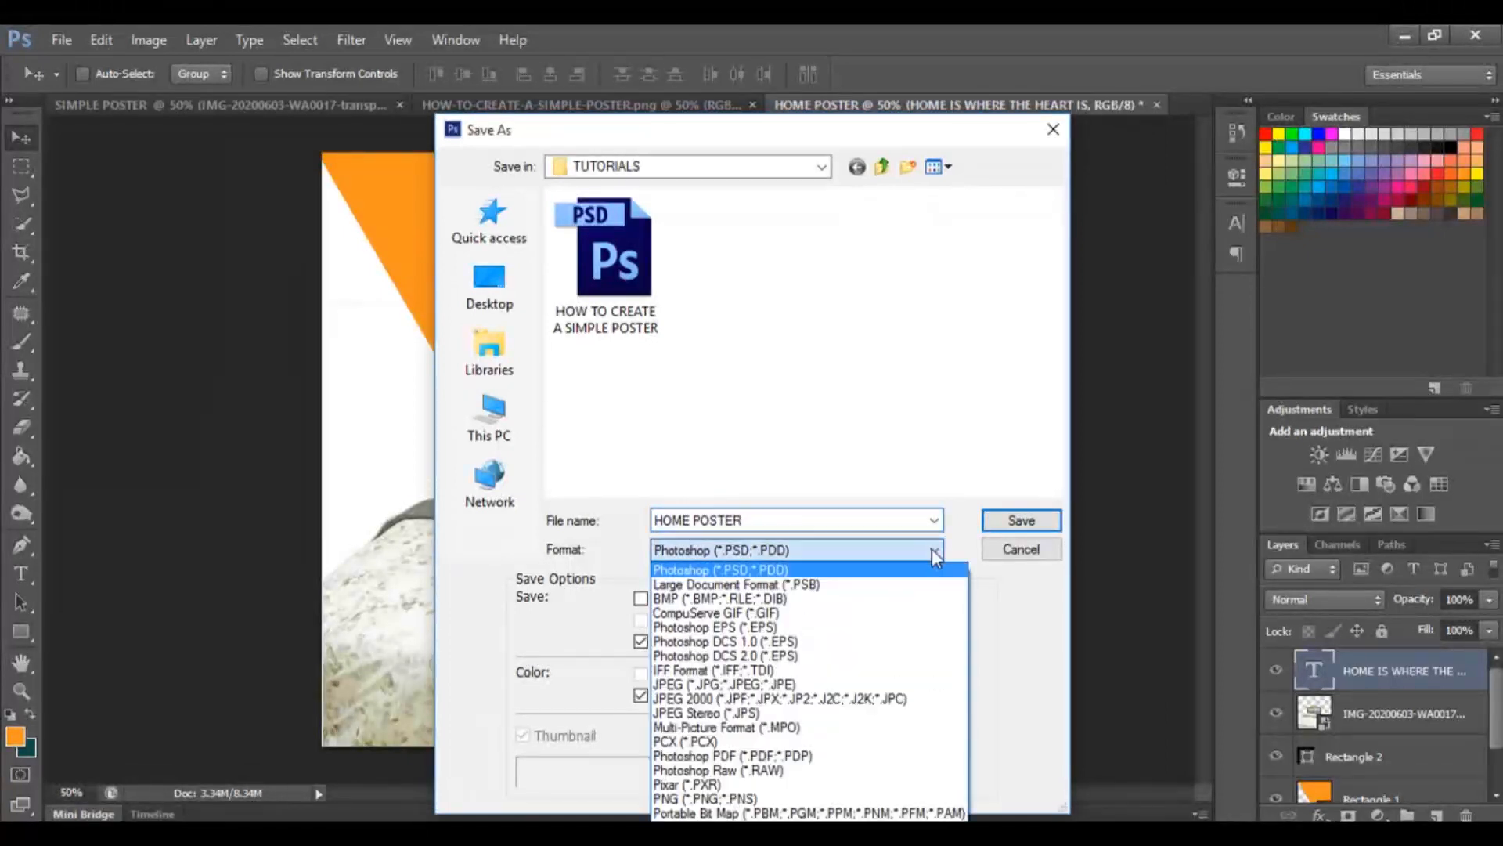
{"action": "left_click", "coordinate": [799, 572]}
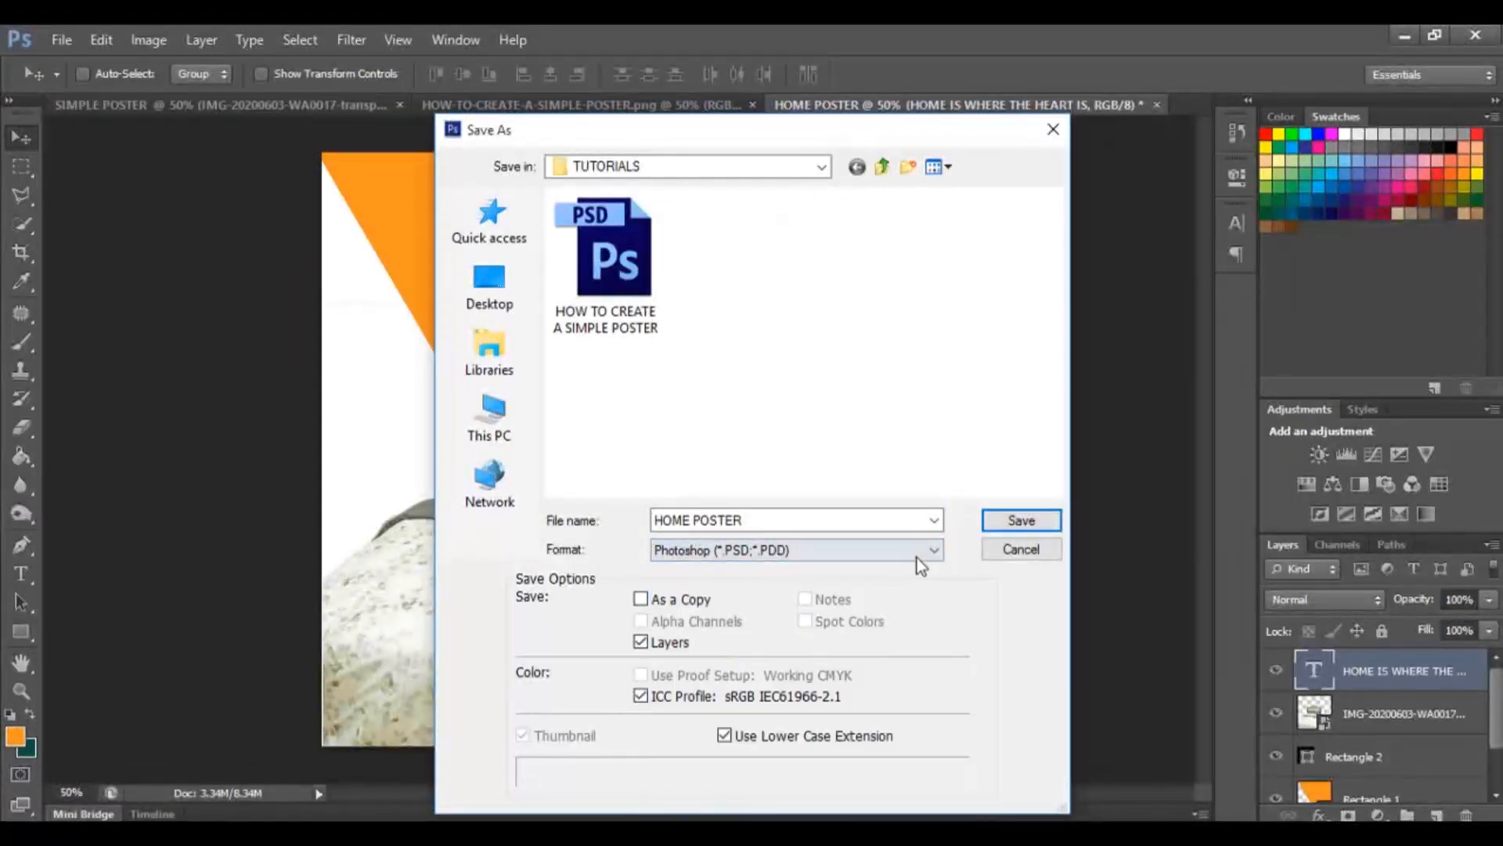
{"action": "left_click", "coordinate": [1010, 521]}
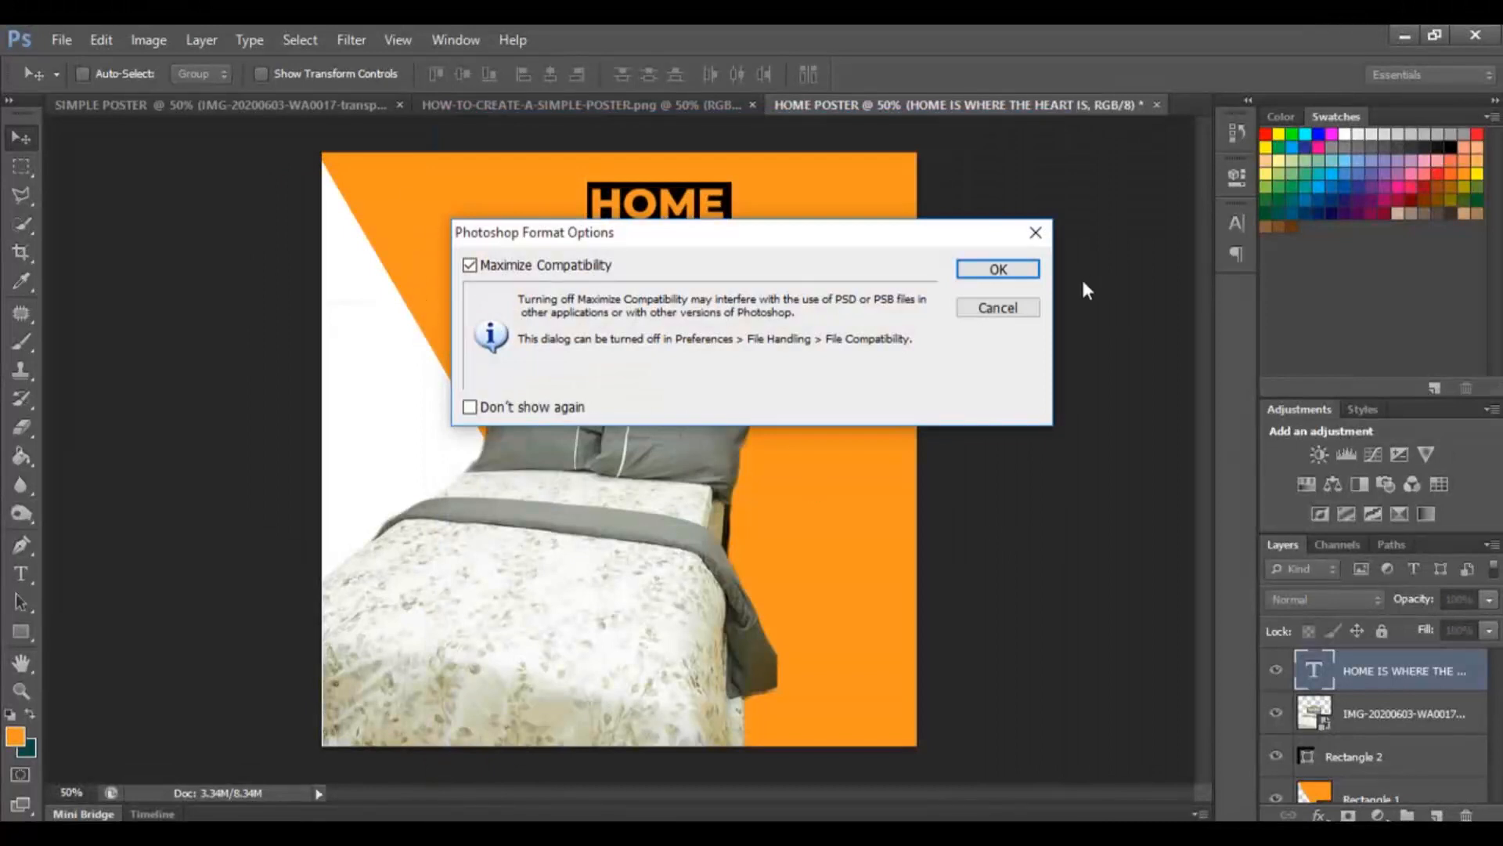
{"action": "left_click", "coordinate": [996, 267]}
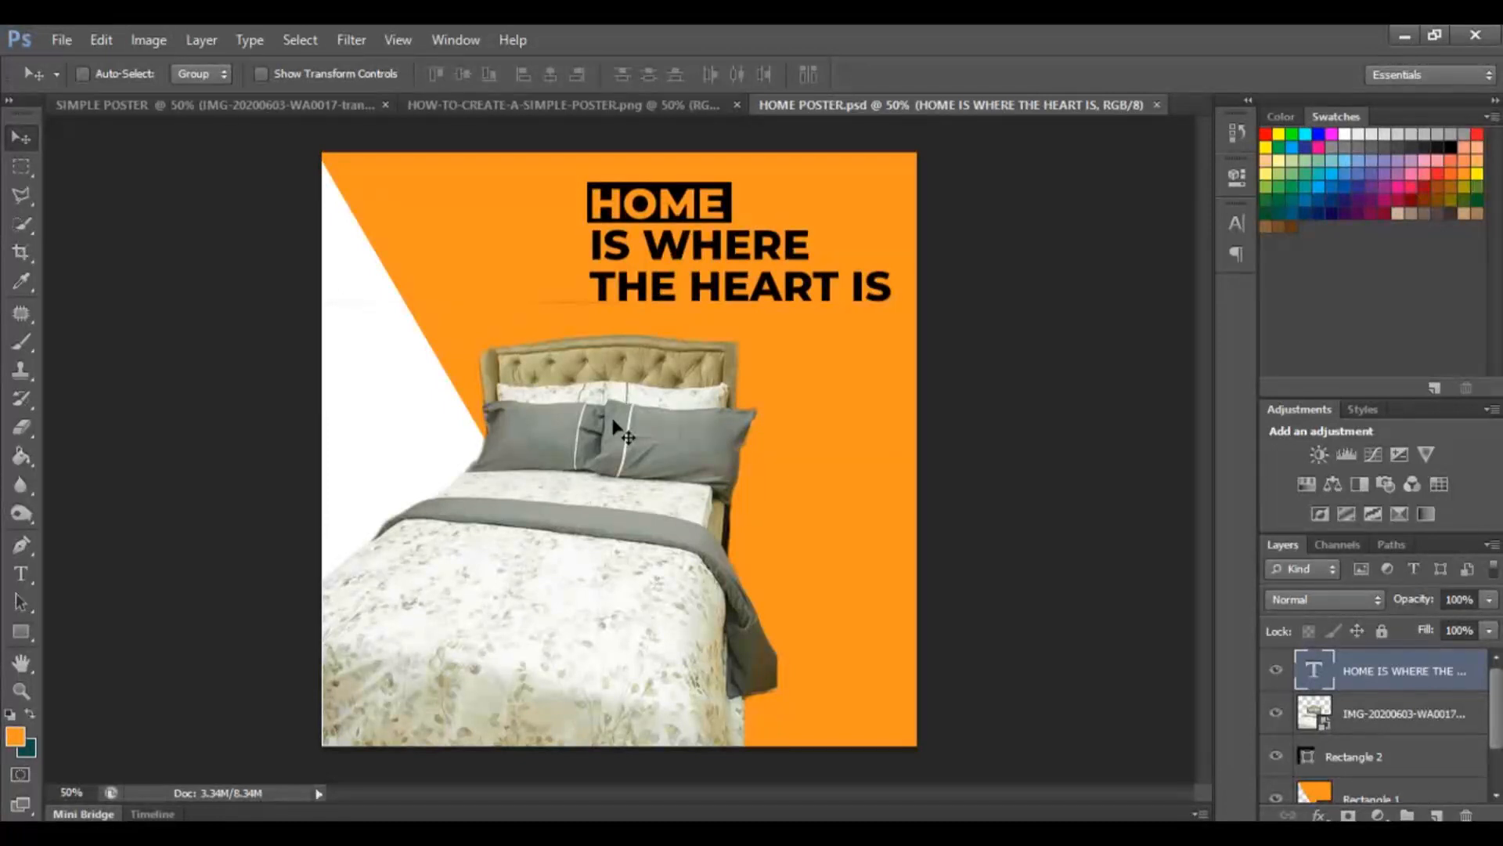
{"action": "left_click", "coordinate": [69, 32]}
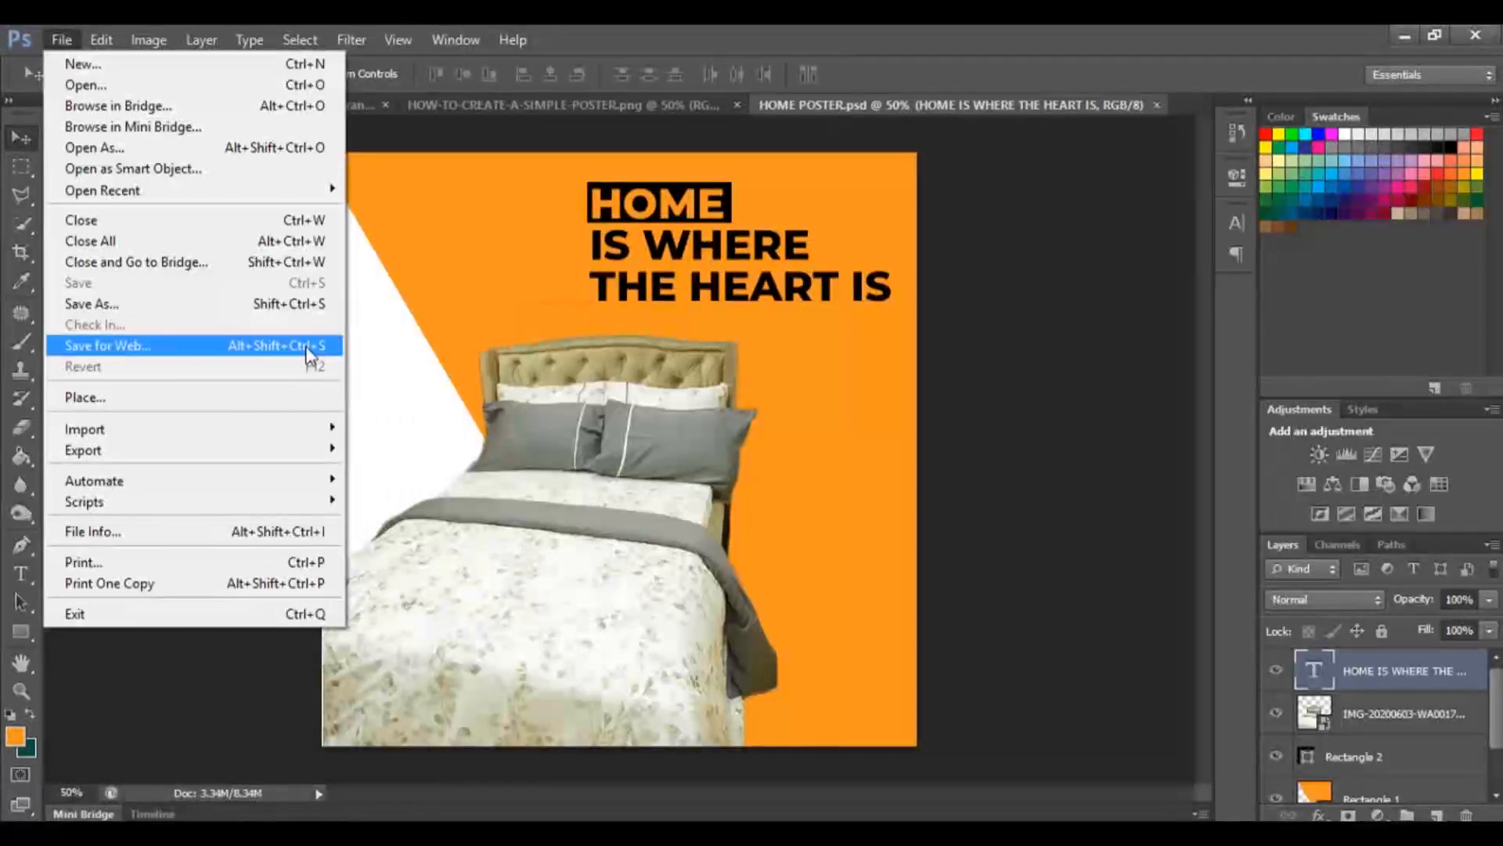
{"action": "left_click", "coordinate": [378, 344]}
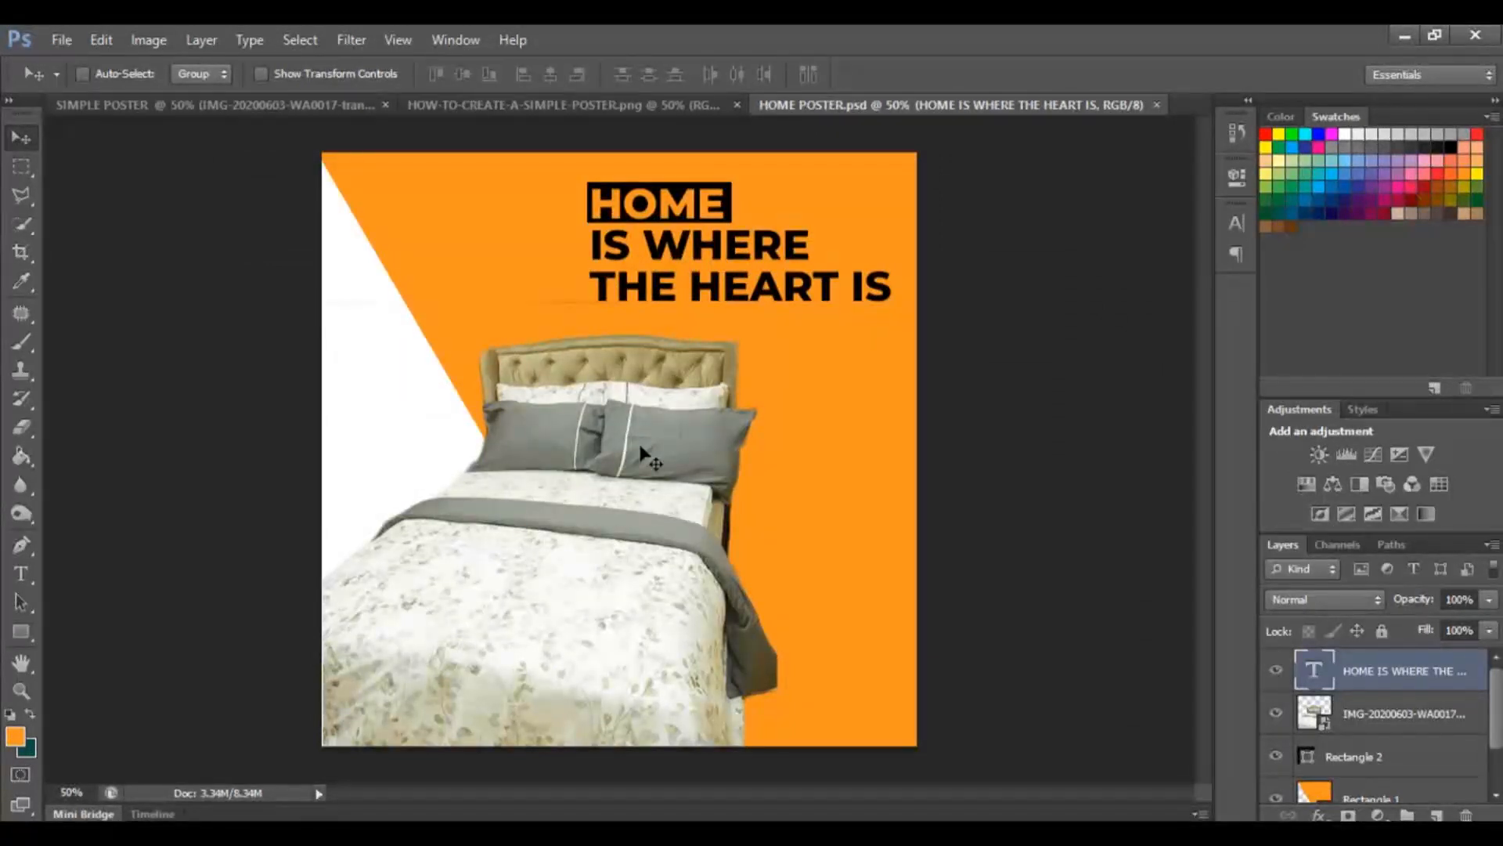
{"action": "key", "text": "ctrl+alt+shift+s"}
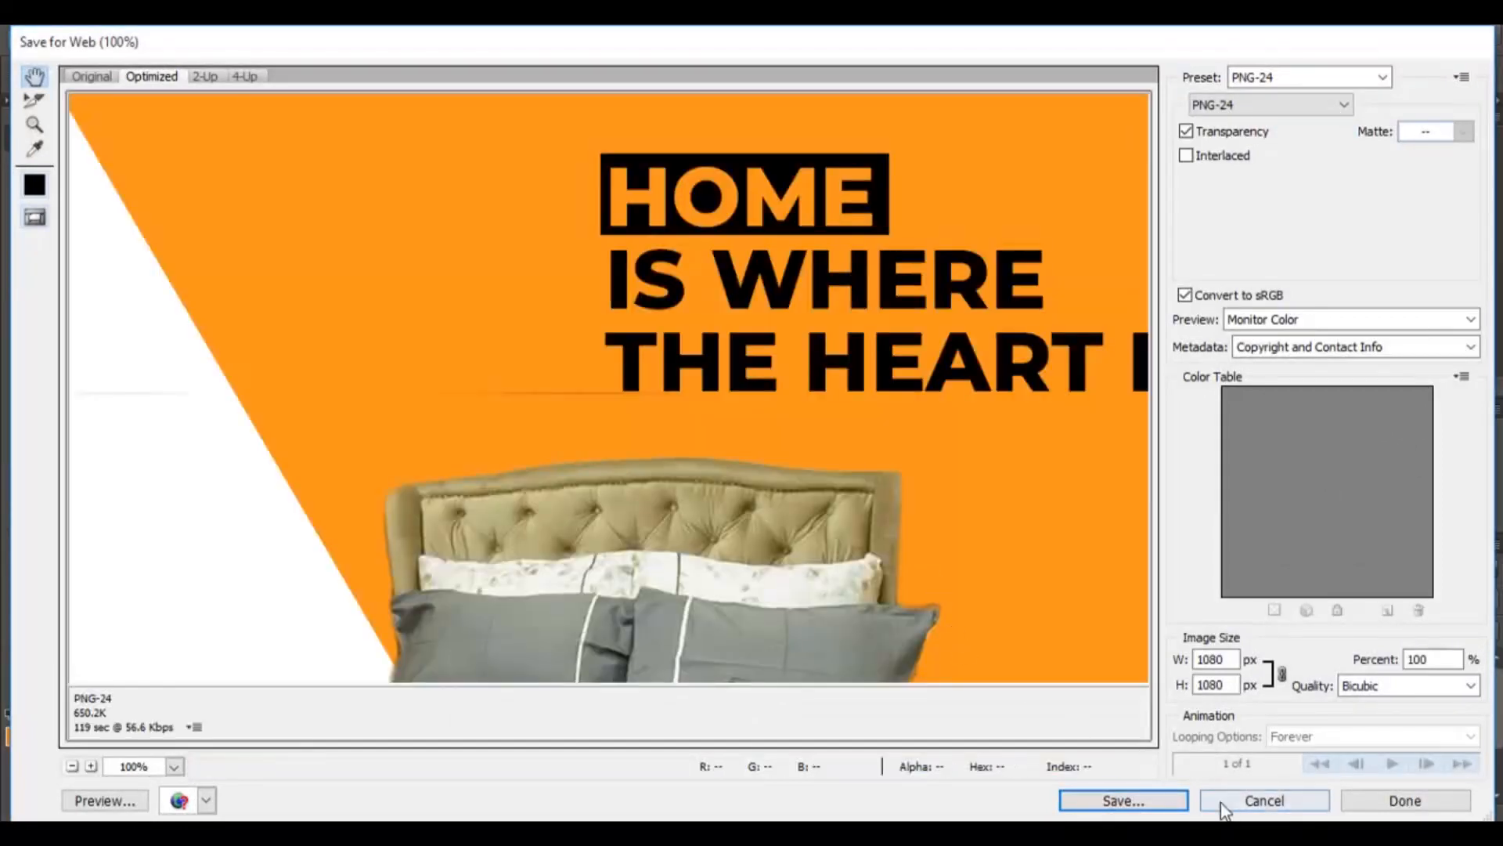
{"action": "left_click", "coordinate": [1223, 803]}
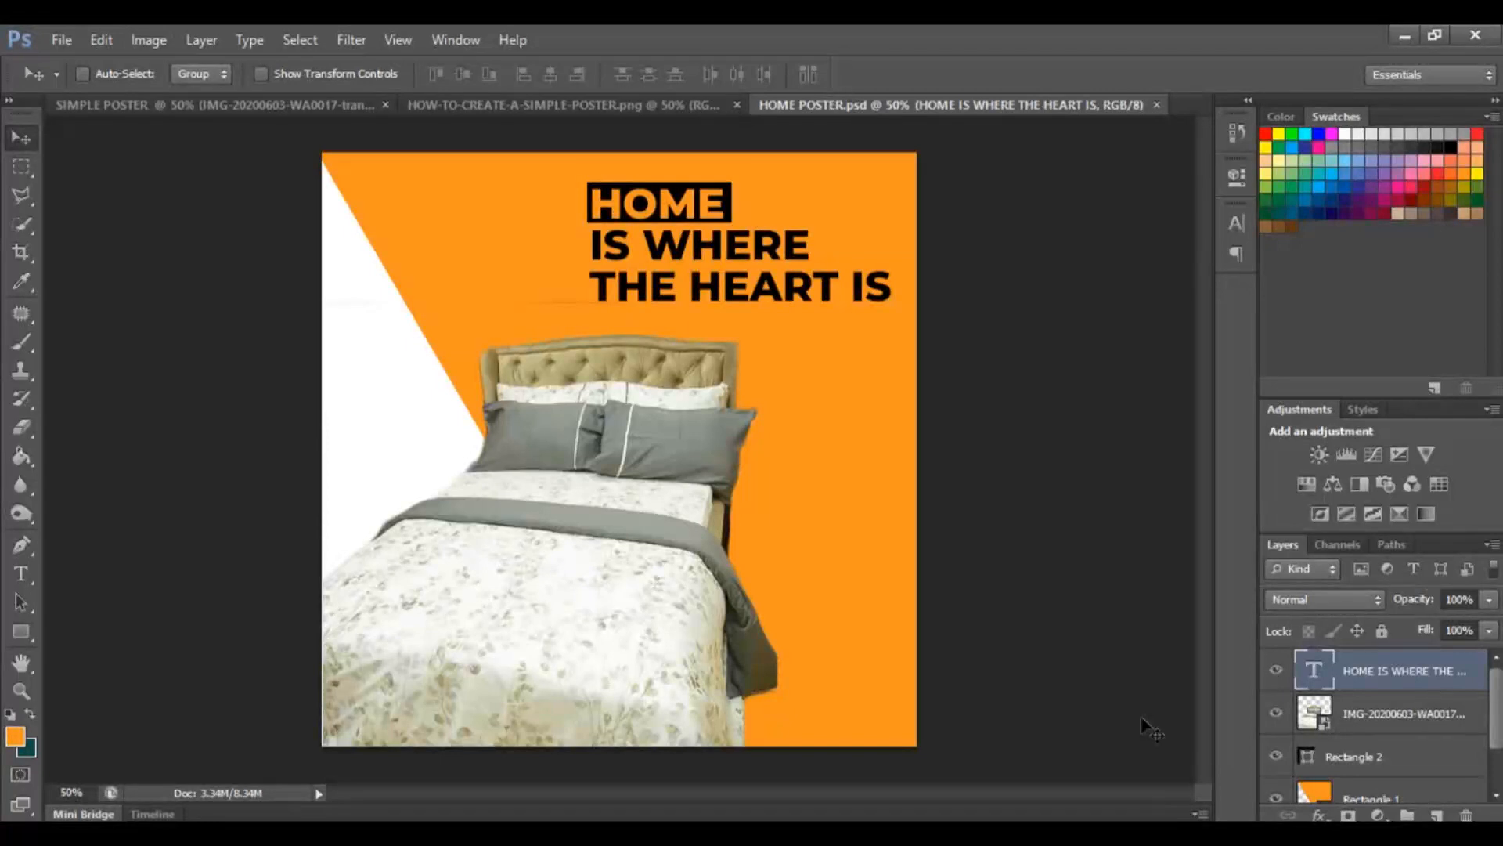
Export the poster with Save for Web as PNG-24 named HOME-POSTER in the TUTORIALS folder.
{"action": "key", "text": "ctrl+shift+alt+s"}
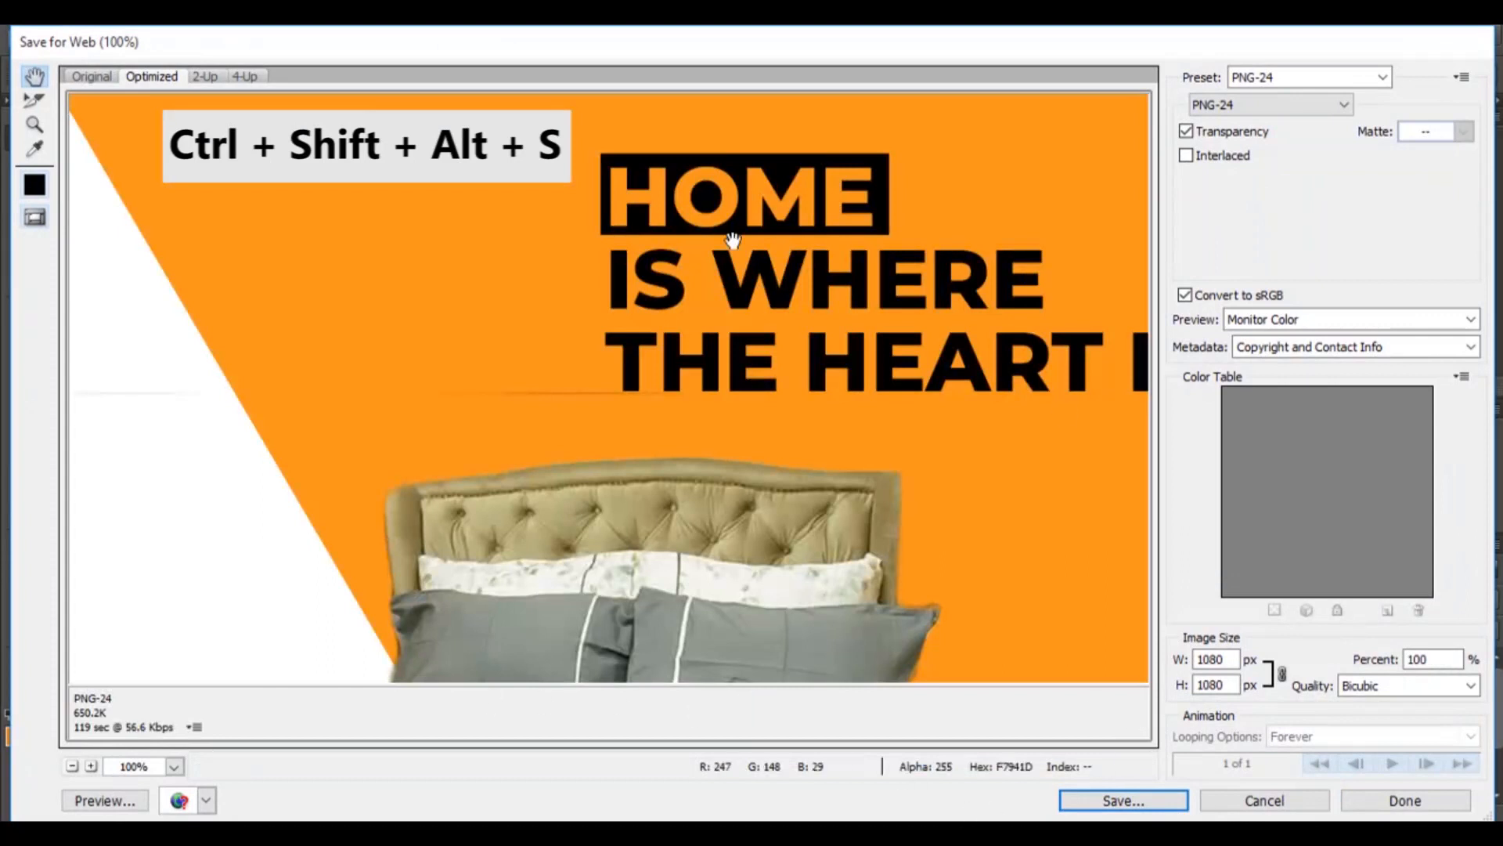
{"action": "left_click_drag", "start_coordinate": [598, 451], "coordinate": [510, 352]}
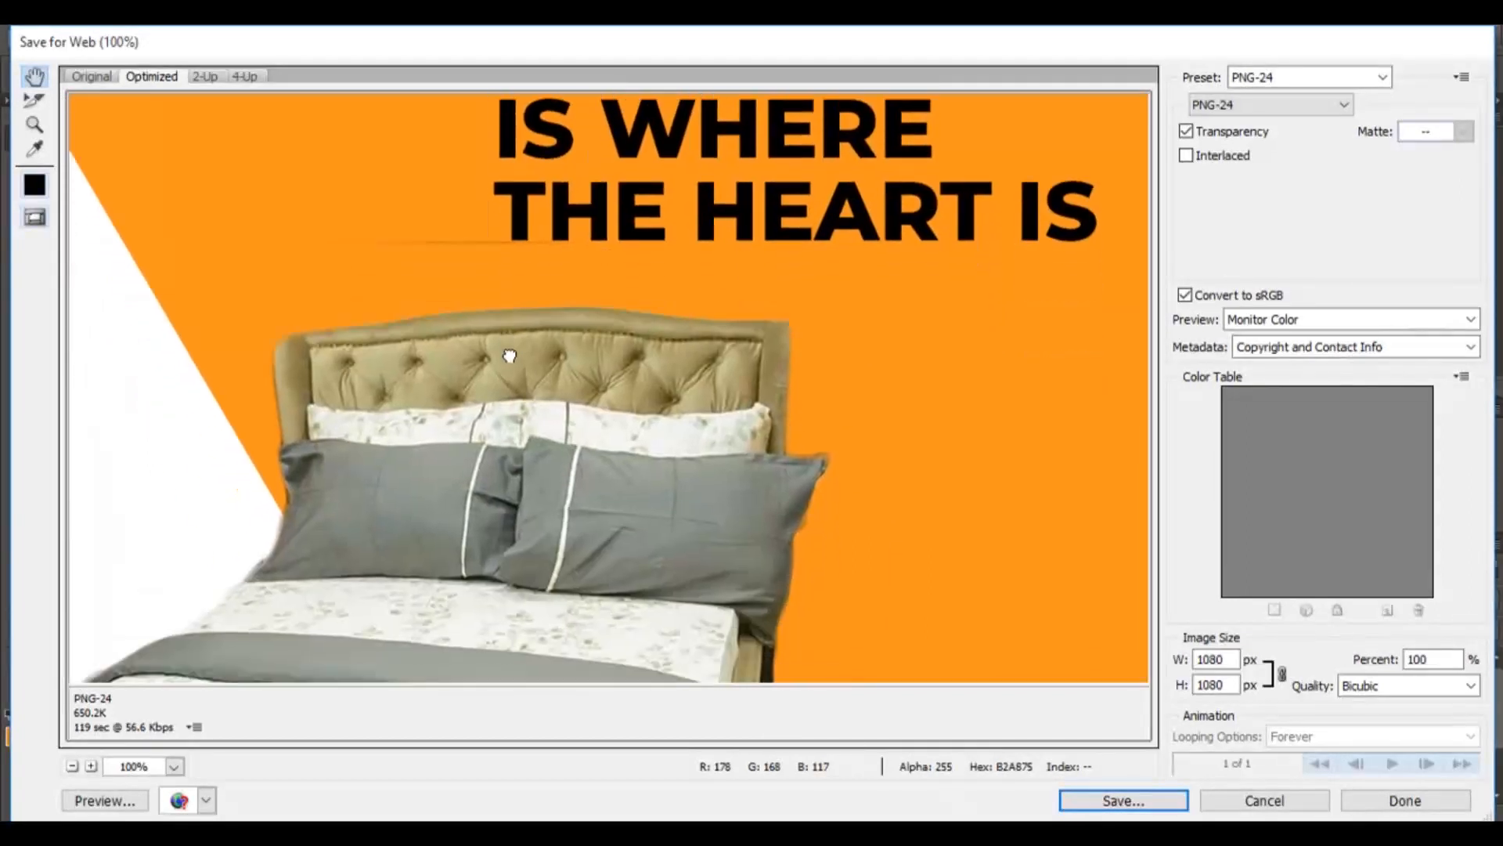
{"action": "left_click", "coordinate": [1254, 113]}
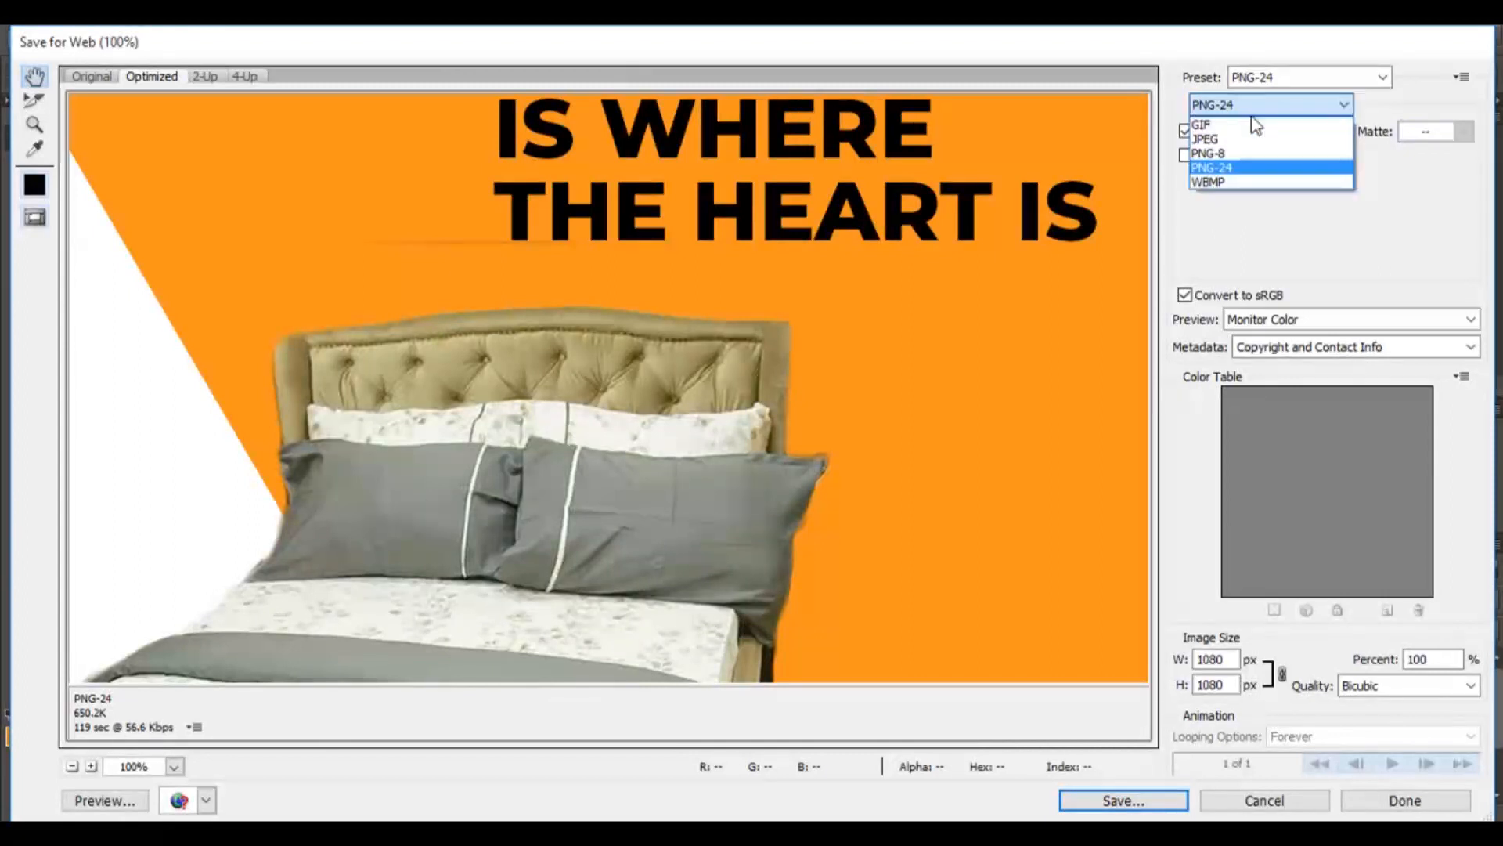
{"action": "left_click", "coordinate": [1215, 166]}
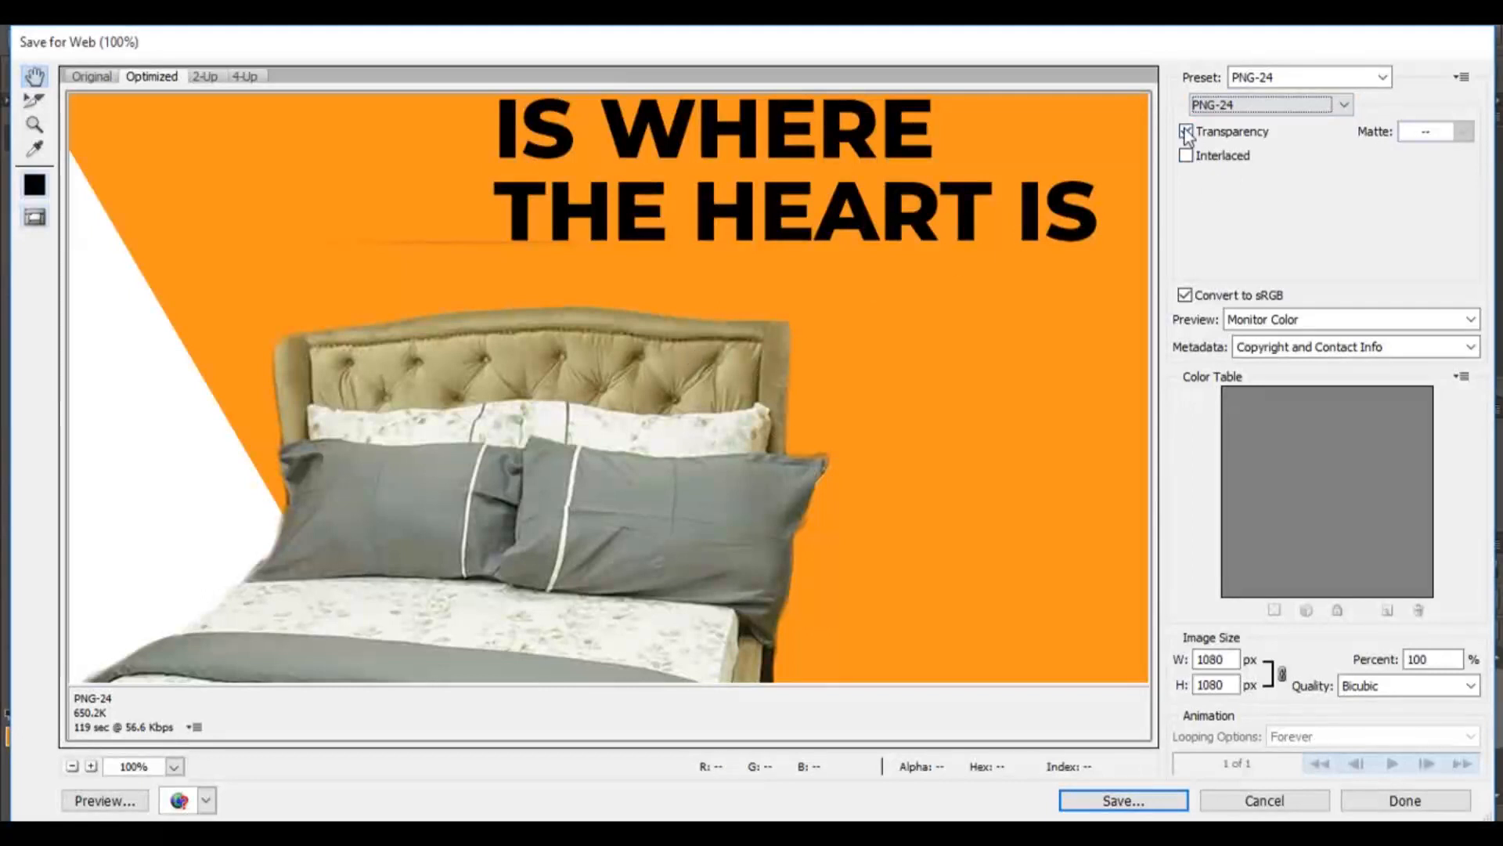
{"action": "left_click", "coordinate": [1137, 812]}
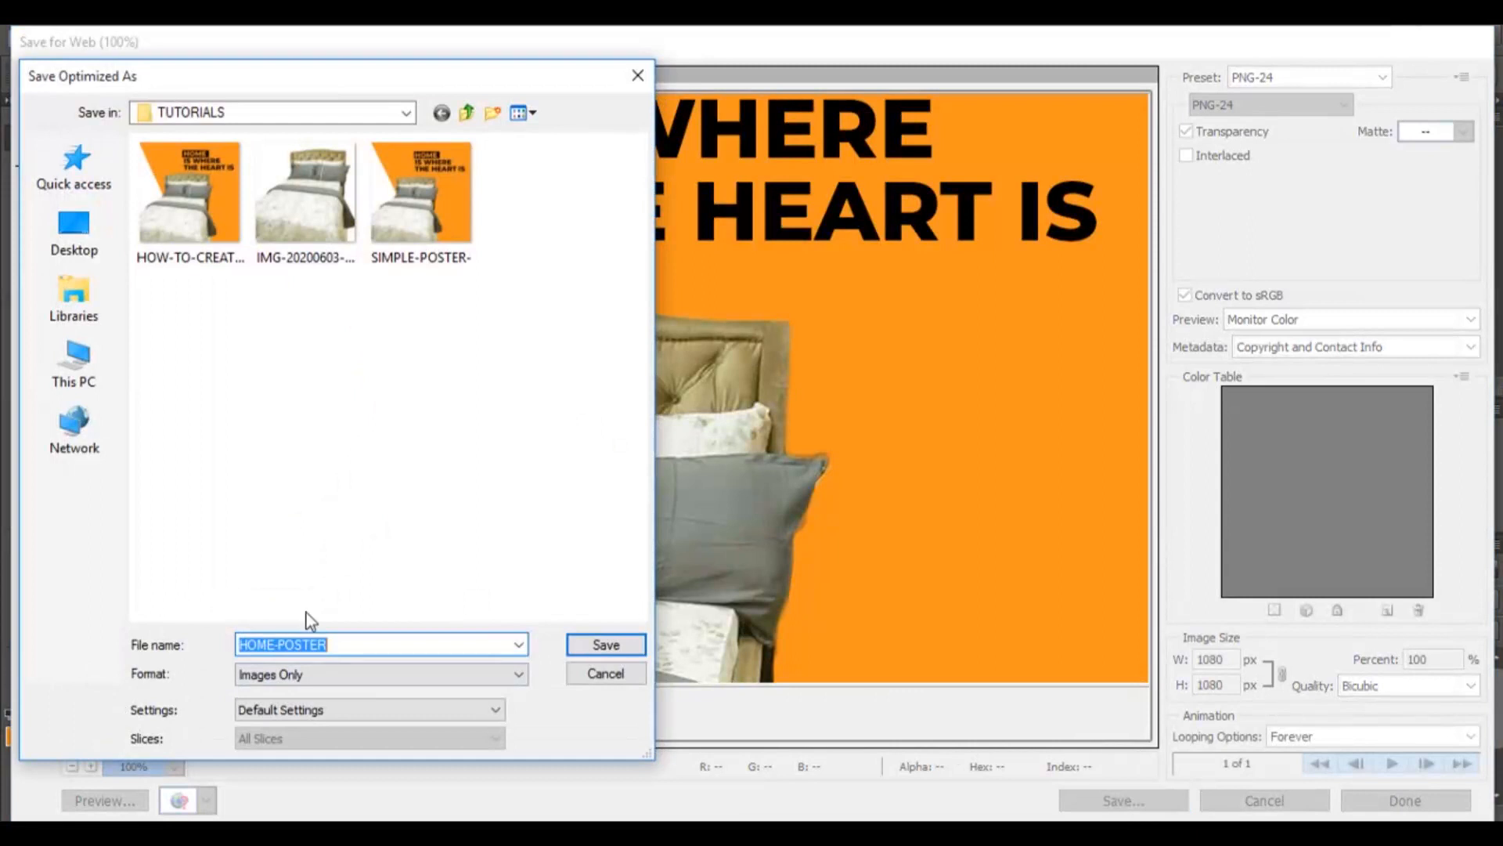
{"action": "left_click", "coordinate": [589, 643]}
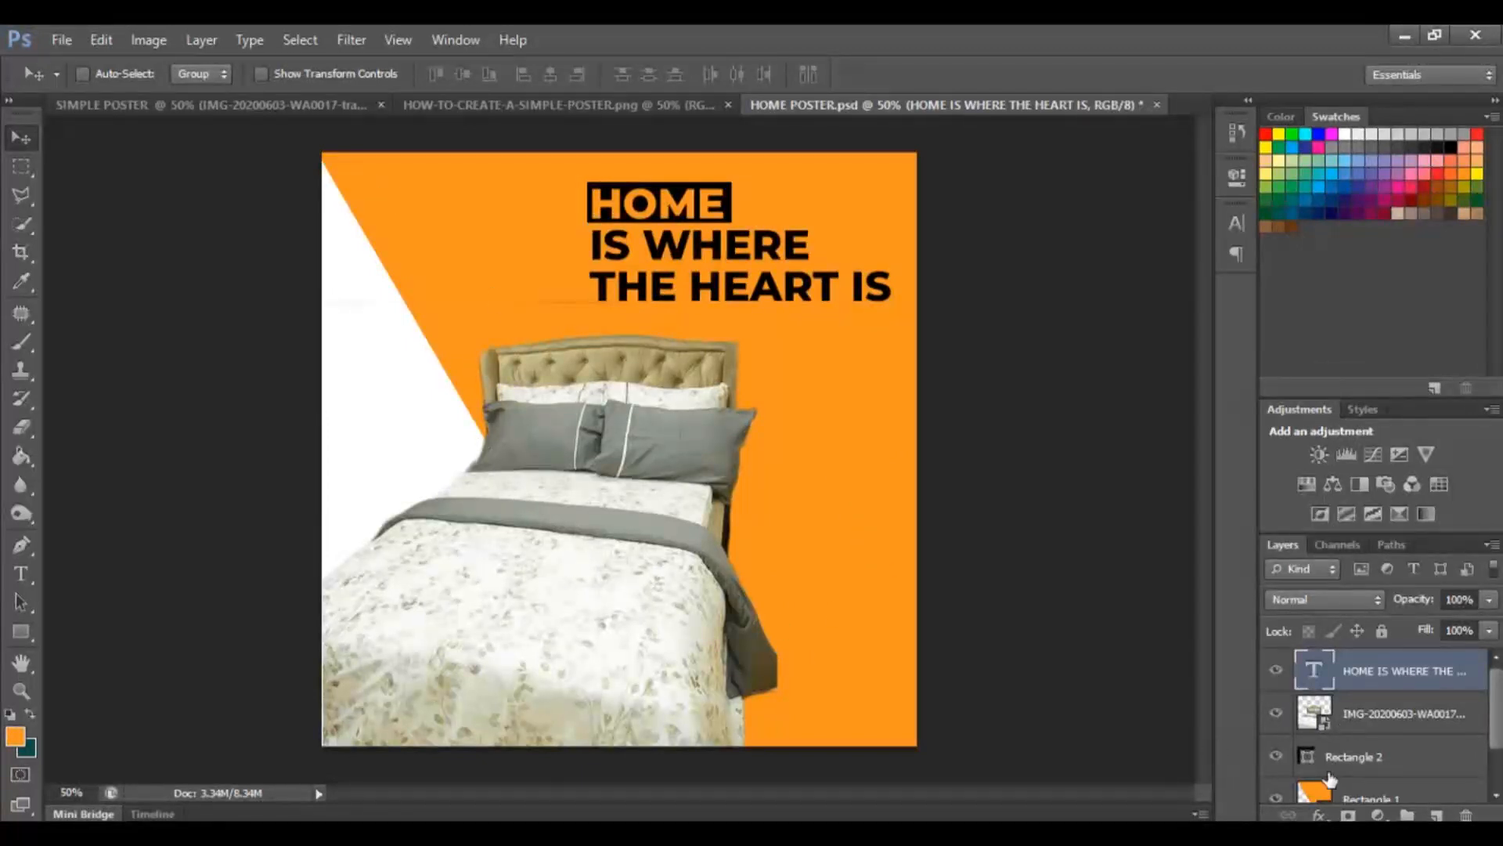
Select the orange background rectangle layer and try several swatch colours as its fill.
{"action": "scroll", "coordinate": [1331, 779], "scroll_direction": "down", "scroll_amount": 2}
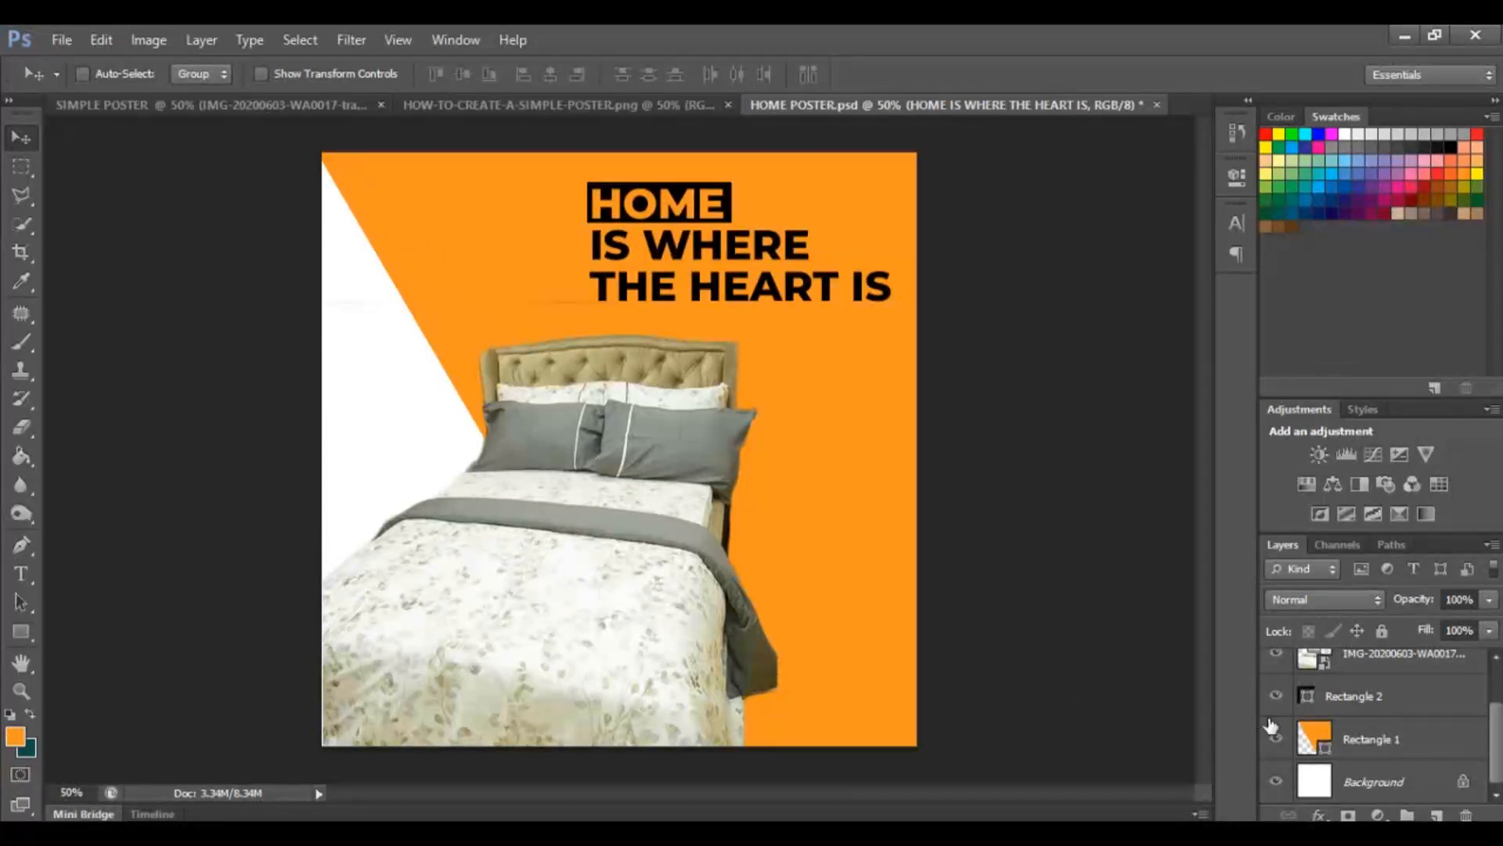
{"action": "left_click", "coordinate": [1372, 740]}
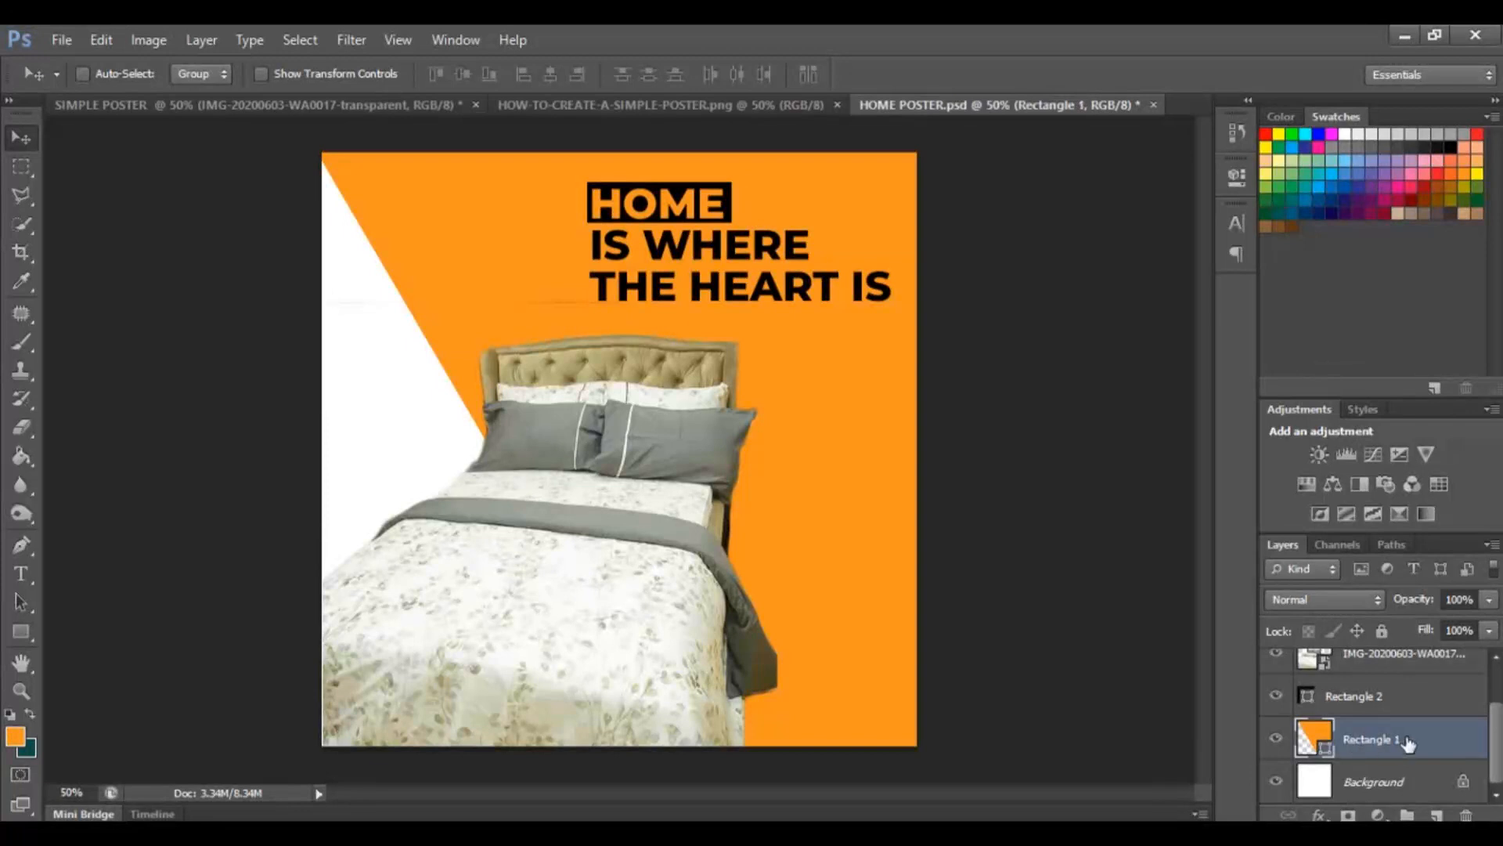
{"action": "left_click", "coordinate": [17, 632]}
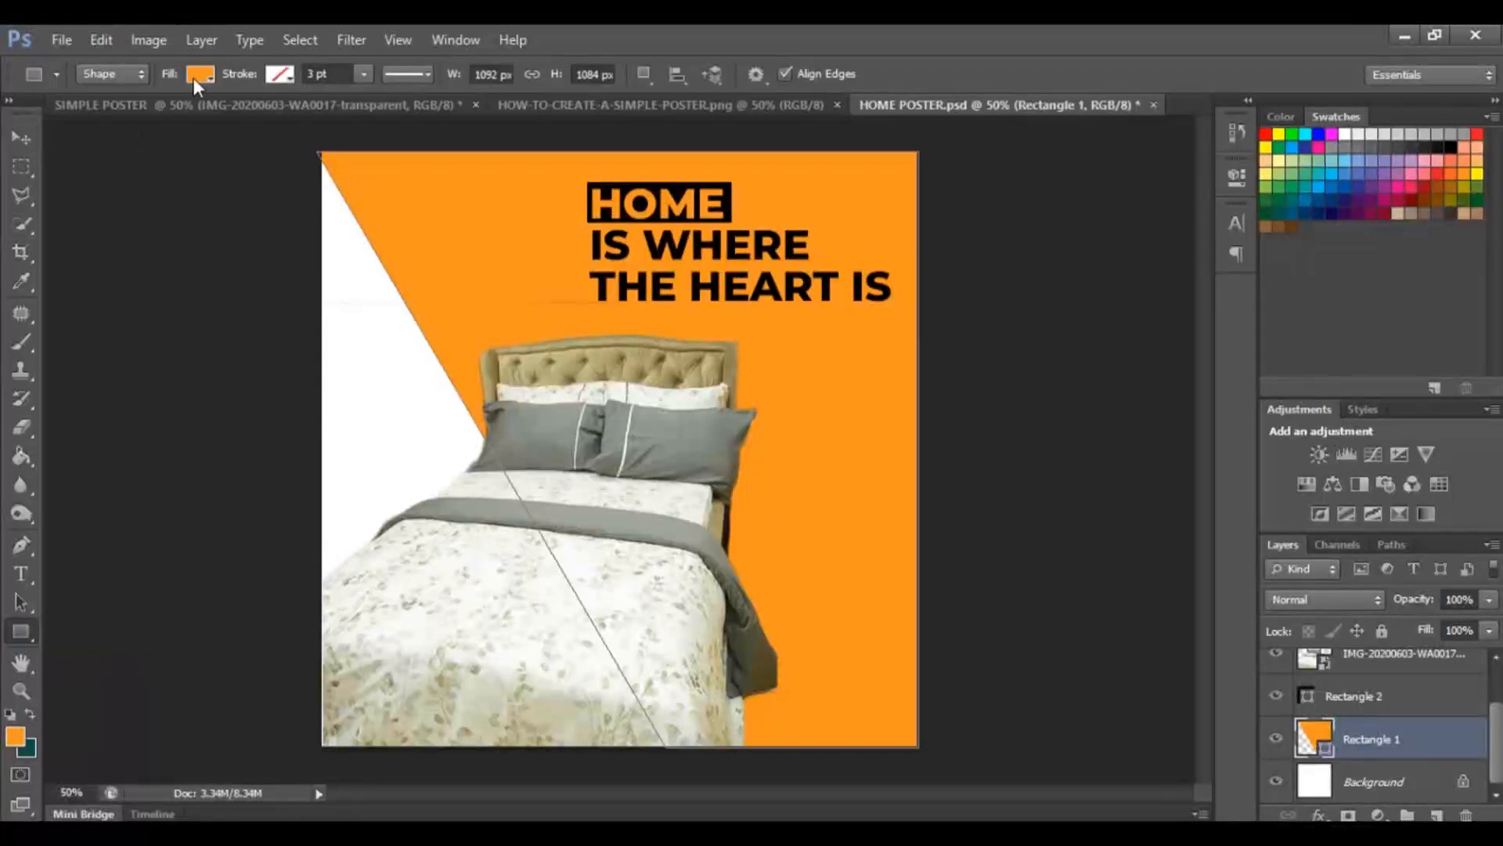
{"action": "left_click", "coordinate": [195, 78]}
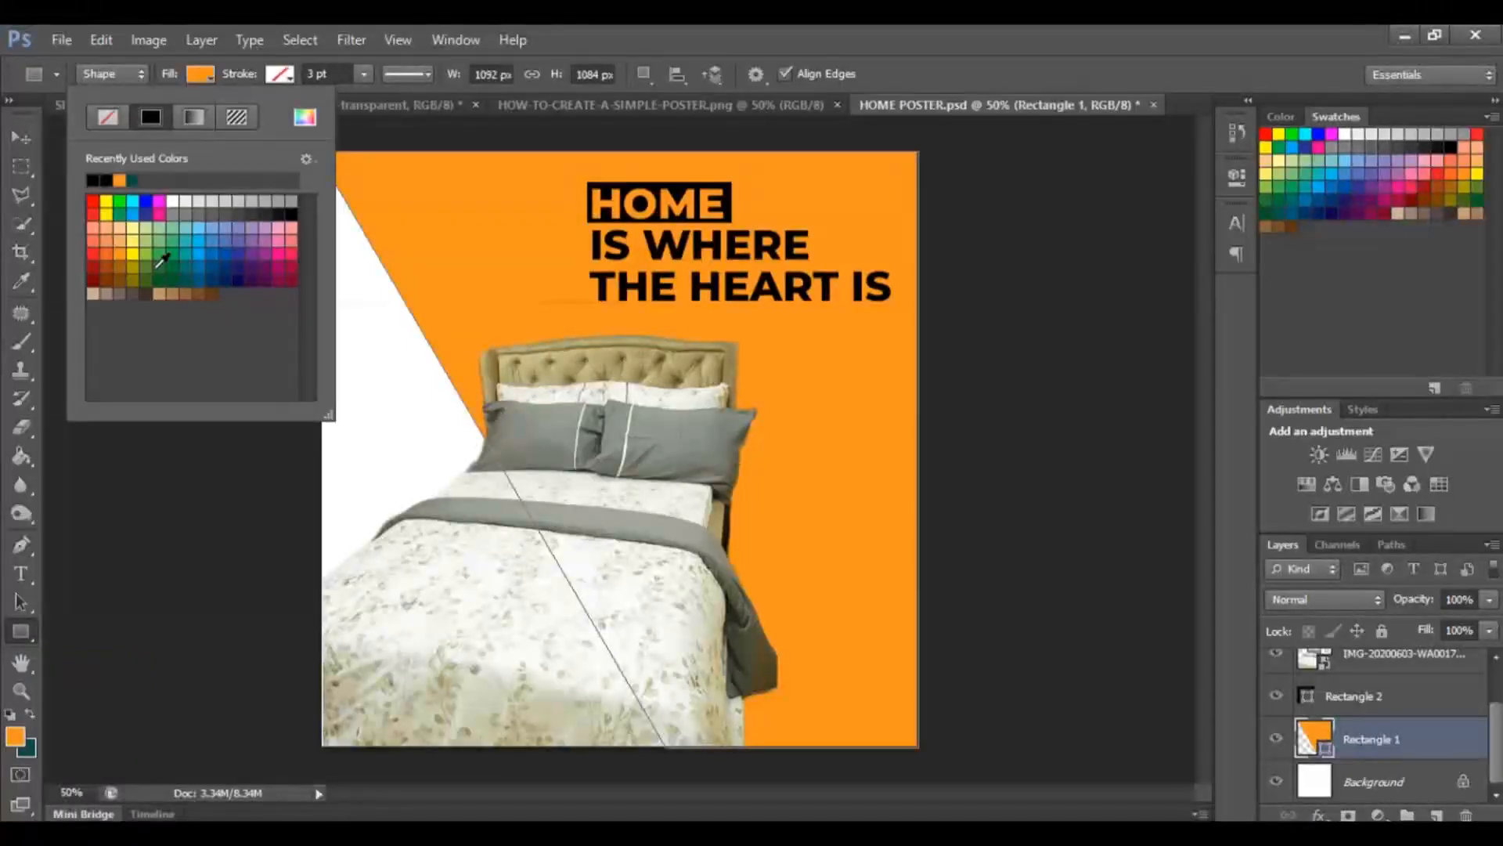
{"action": "left_click", "coordinate": [143, 271]}
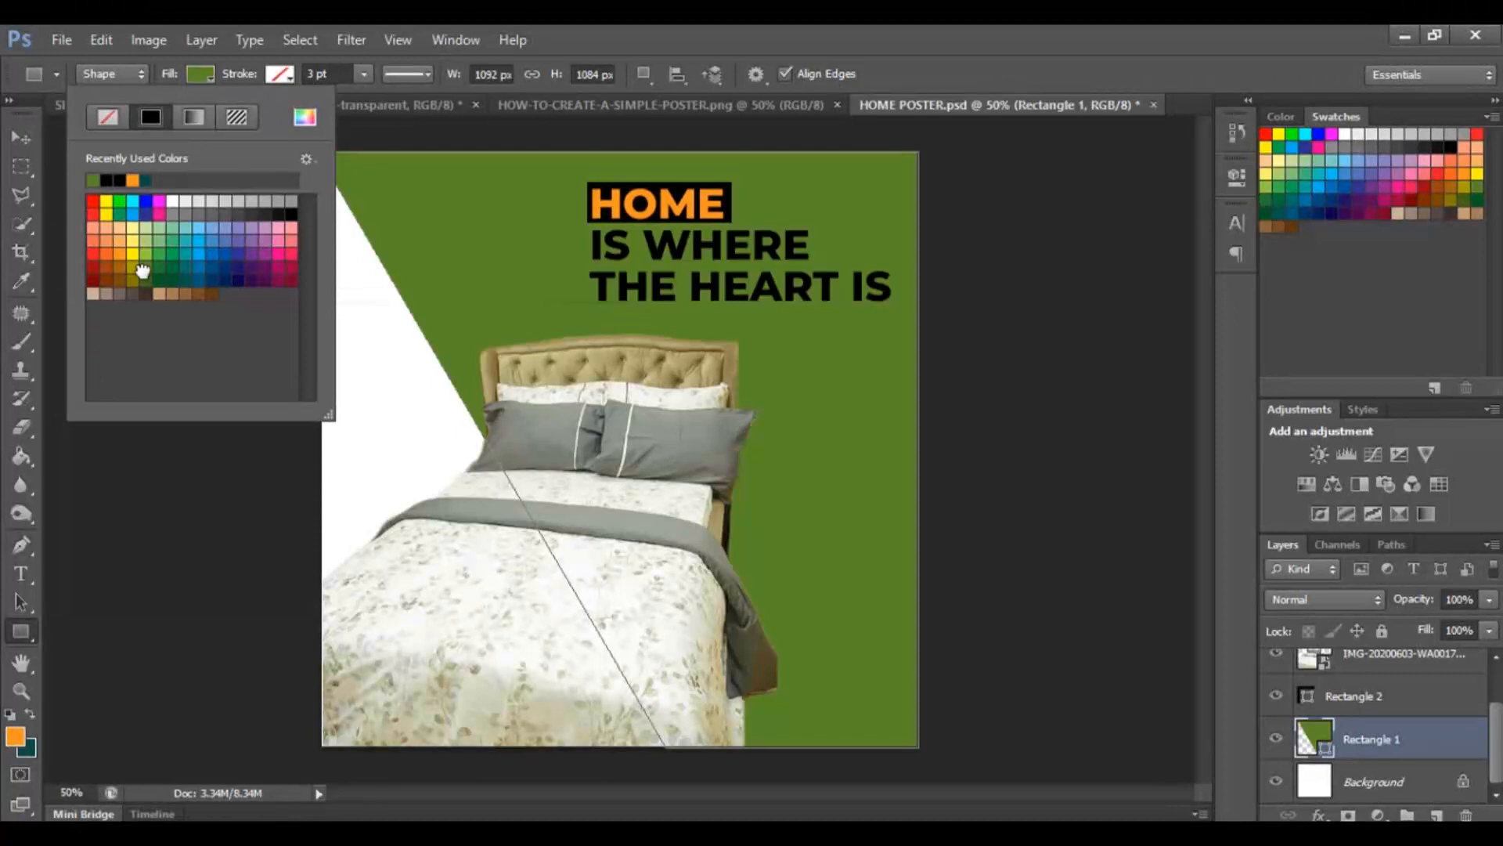
{"action": "left_click", "coordinate": [277, 213]}
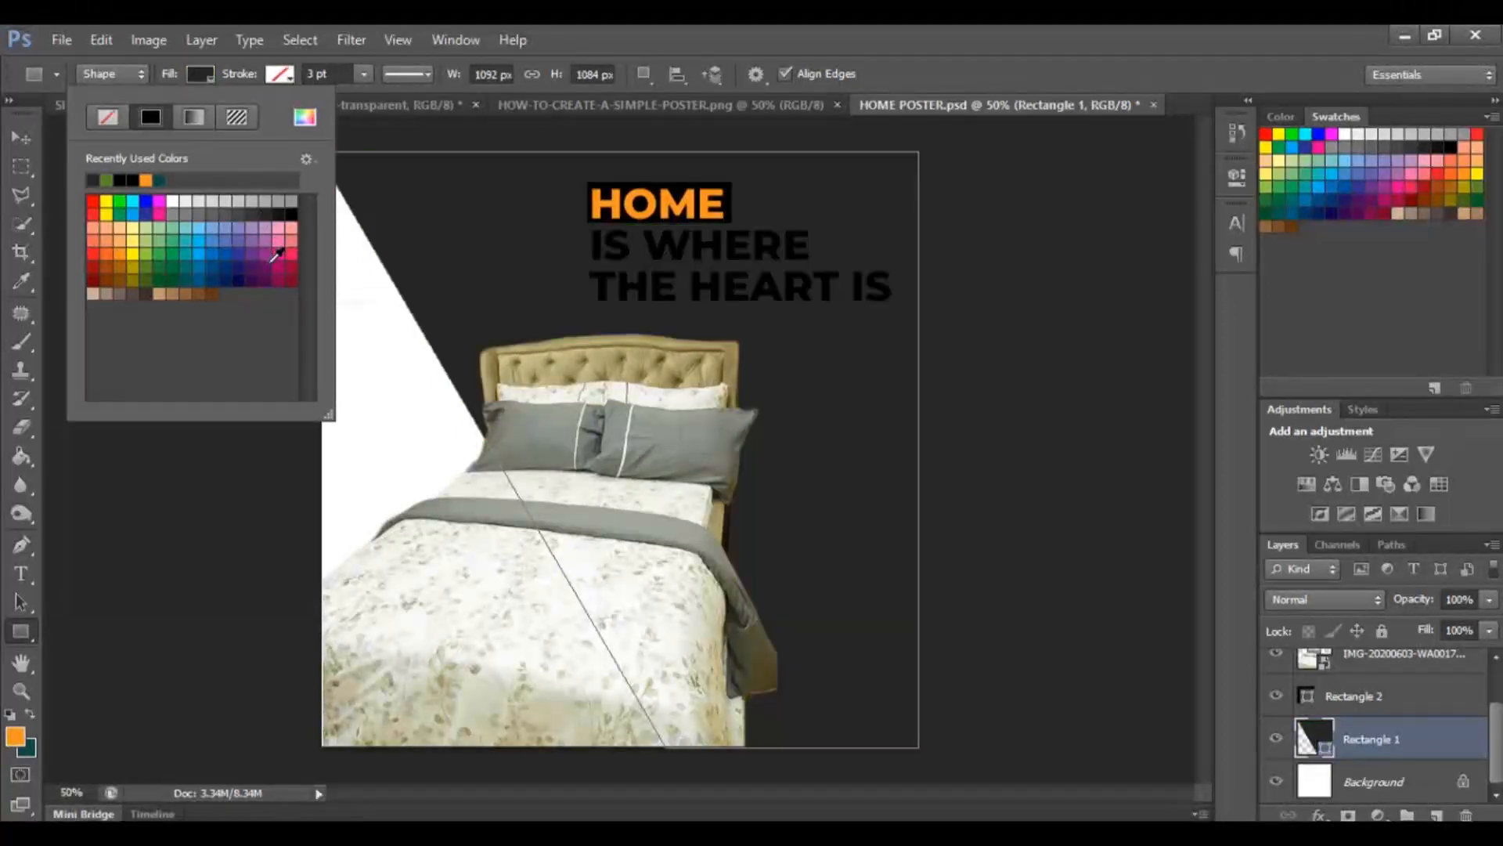
{"action": "left_click", "coordinate": [270, 261]}
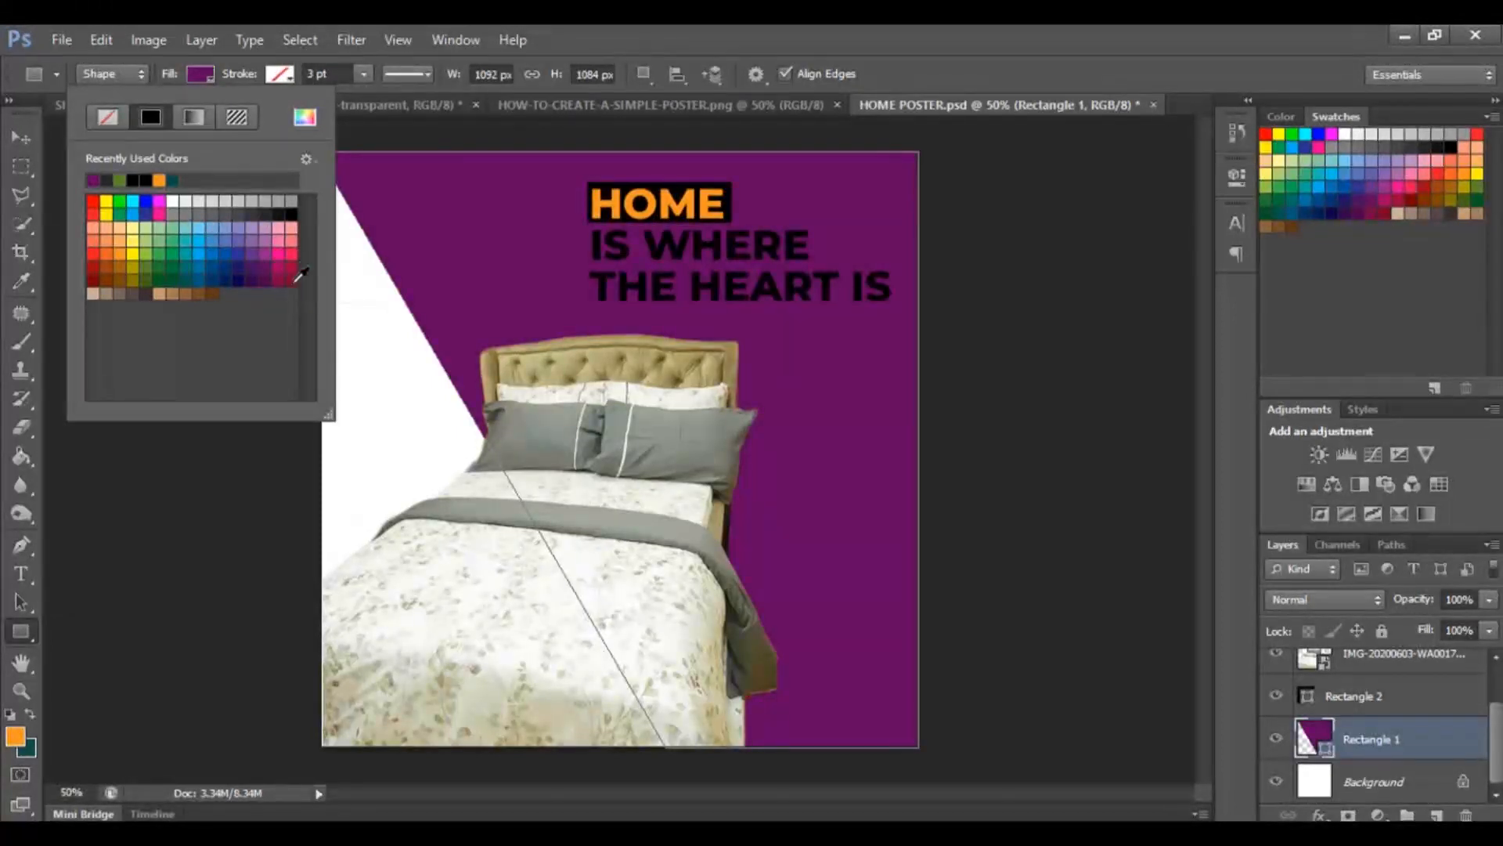
{"action": "left_click", "coordinate": [292, 278]}
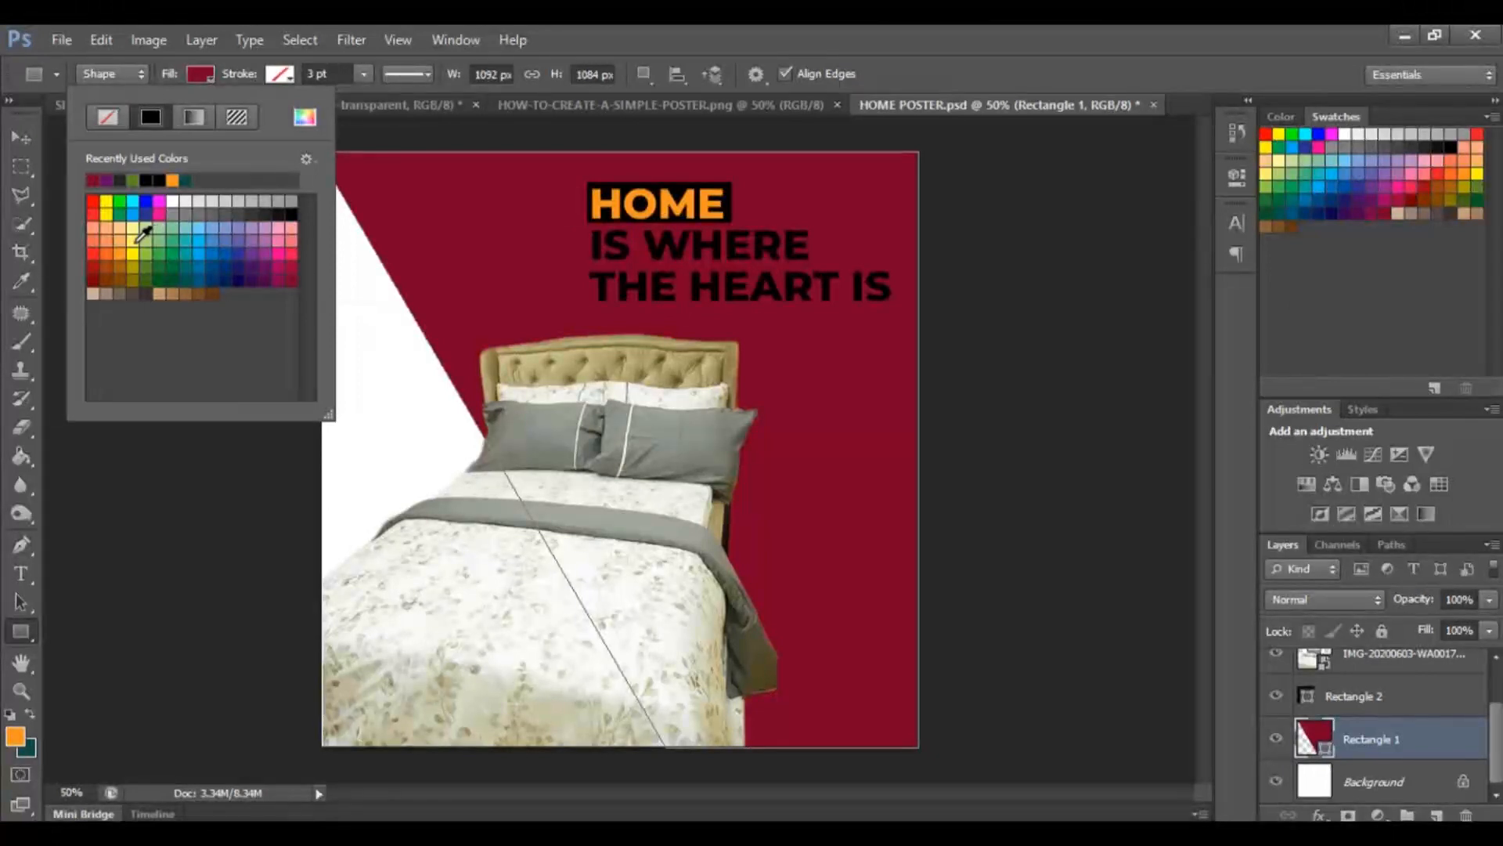
{"action": "left_click", "coordinate": [140, 230]}
Set the background rectangle's fill to a blue swatch after trying pink and white.
{"action": "left_click", "coordinate": [226, 228]}
{"action": "left_click", "coordinate": [278, 227]}
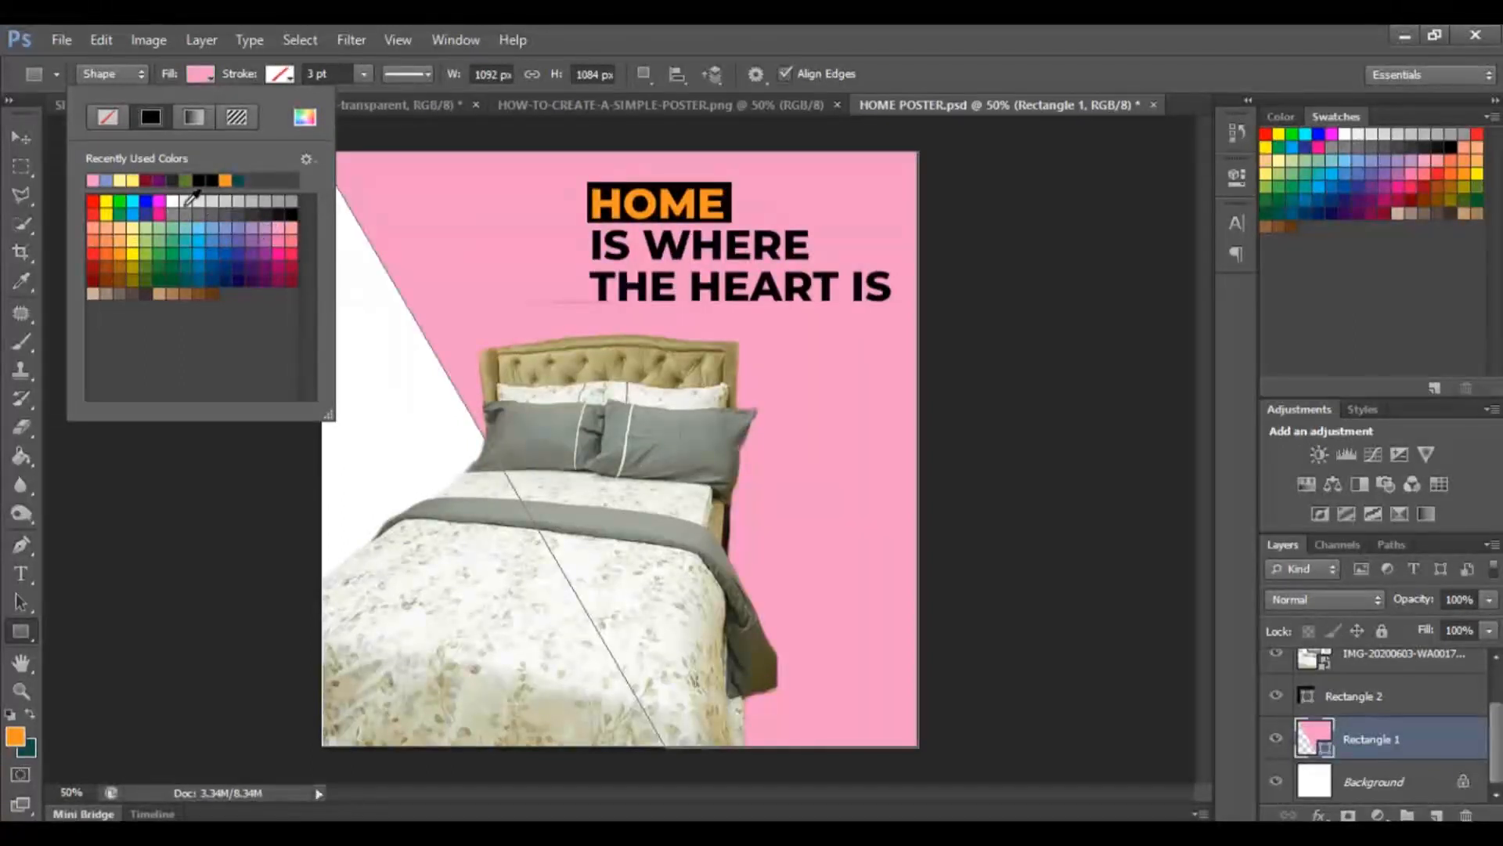
{"action": "left_click", "coordinate": [173, 201]}
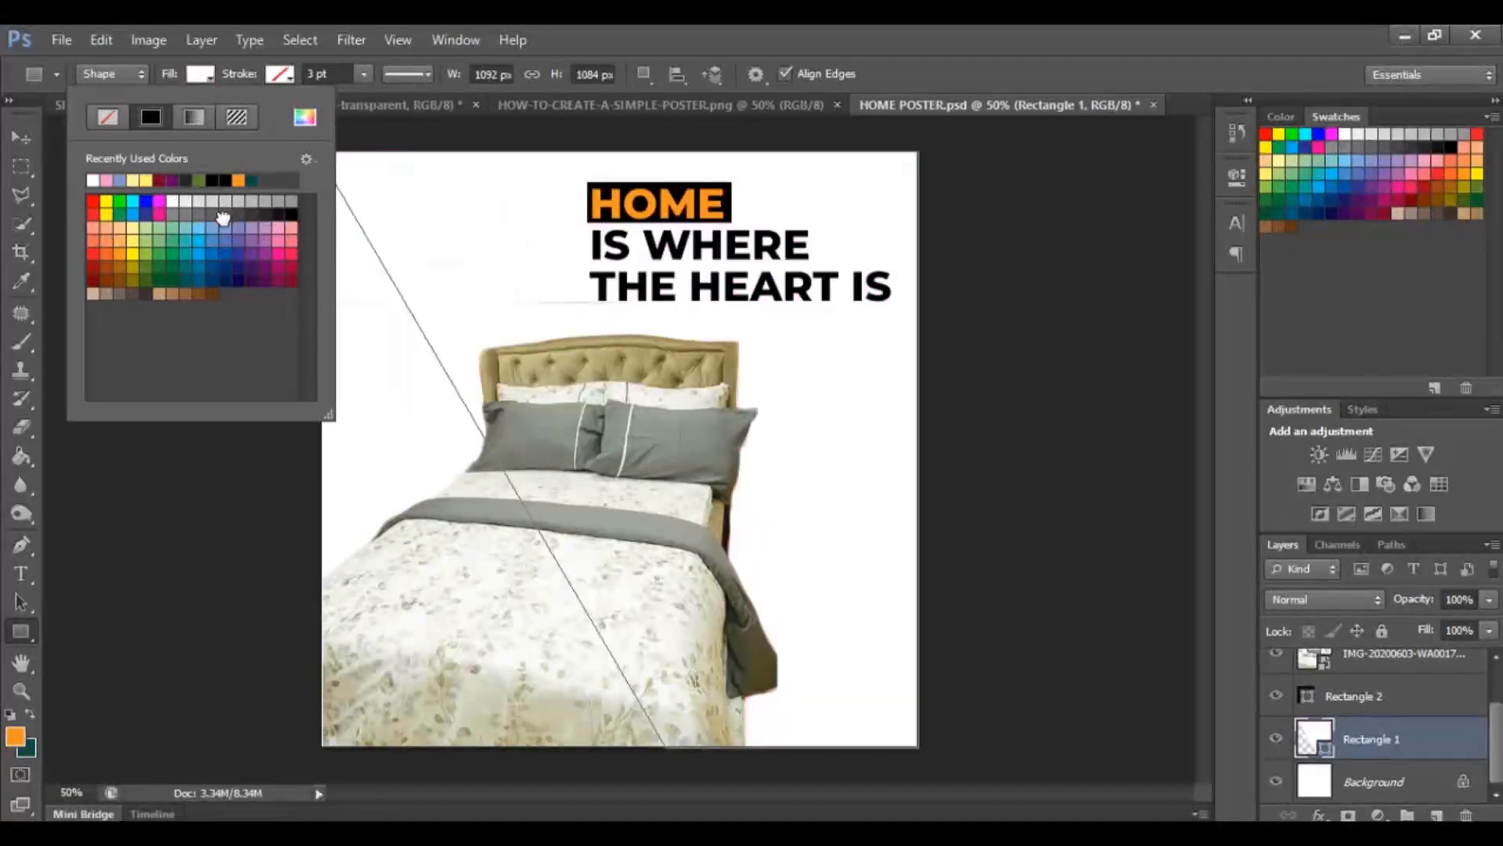
{"action": "left_click", "coordinate": [235, 203]}
{"action": "left_click", "coordinate": [231, 253]}
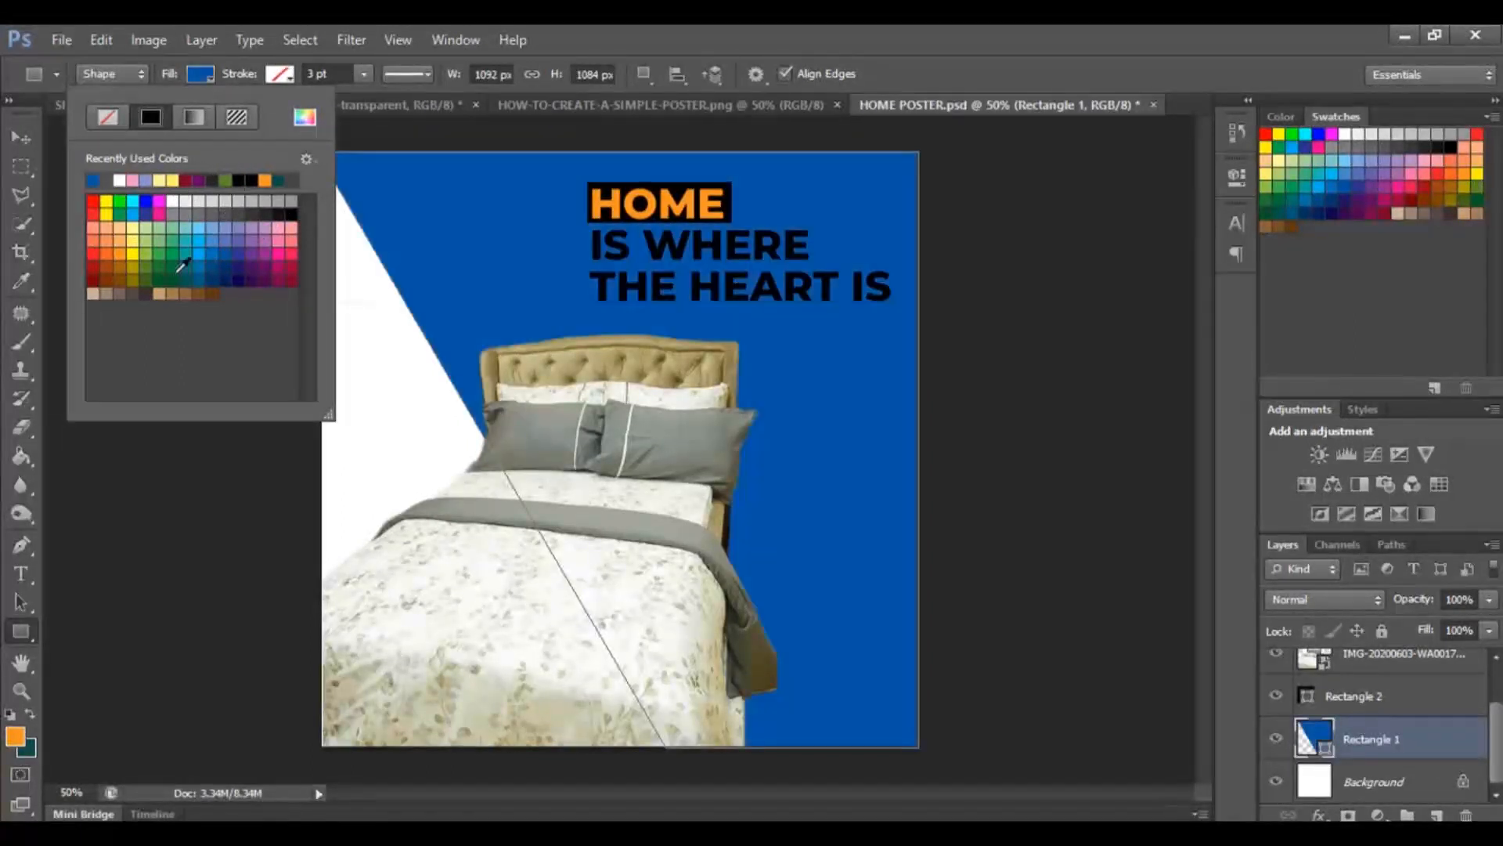
{"action": "left_click", "coordinate": [26, 140]}
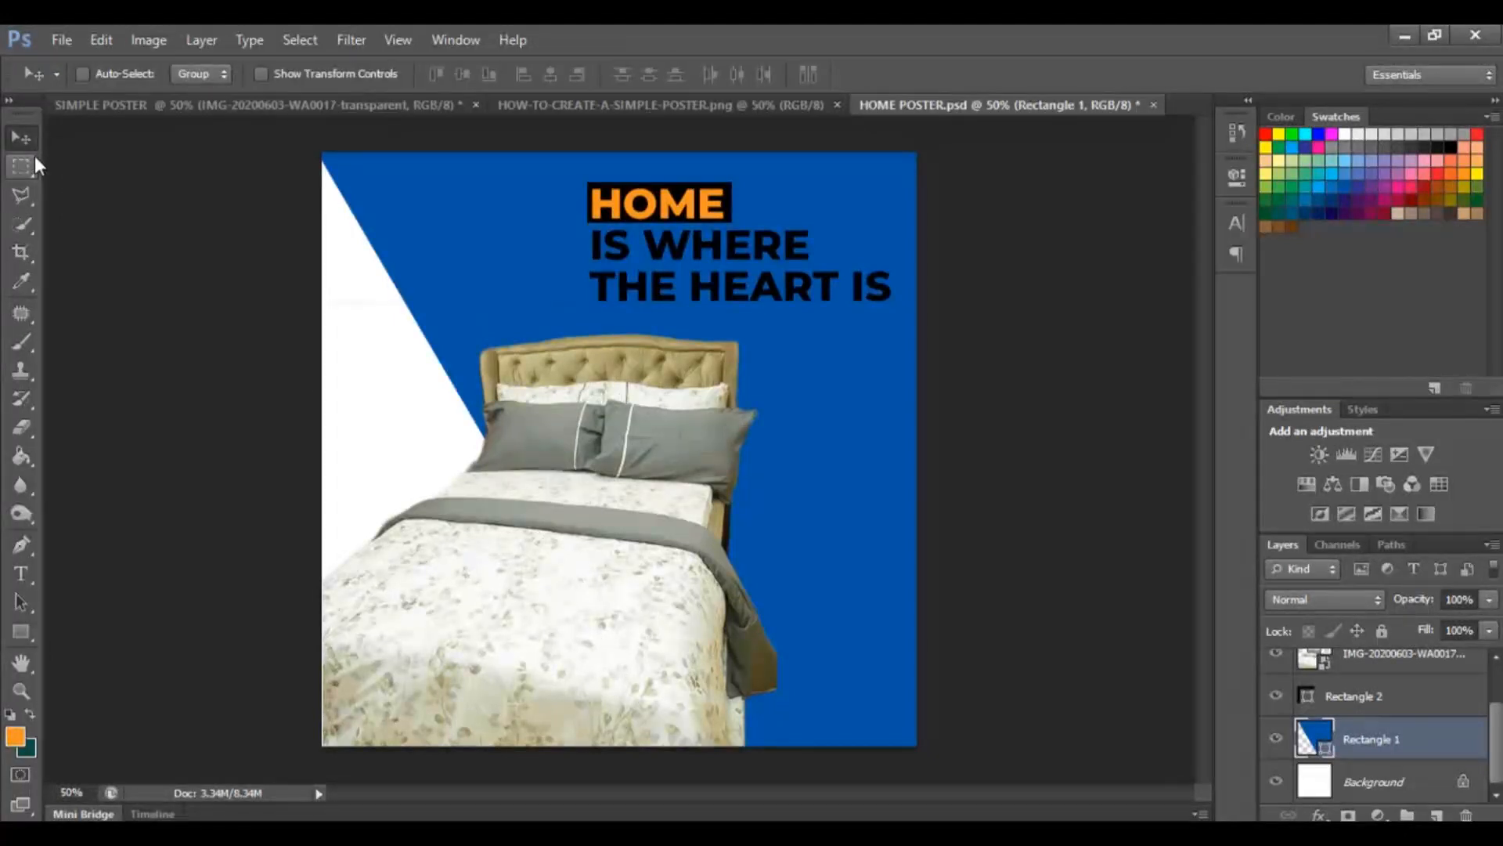